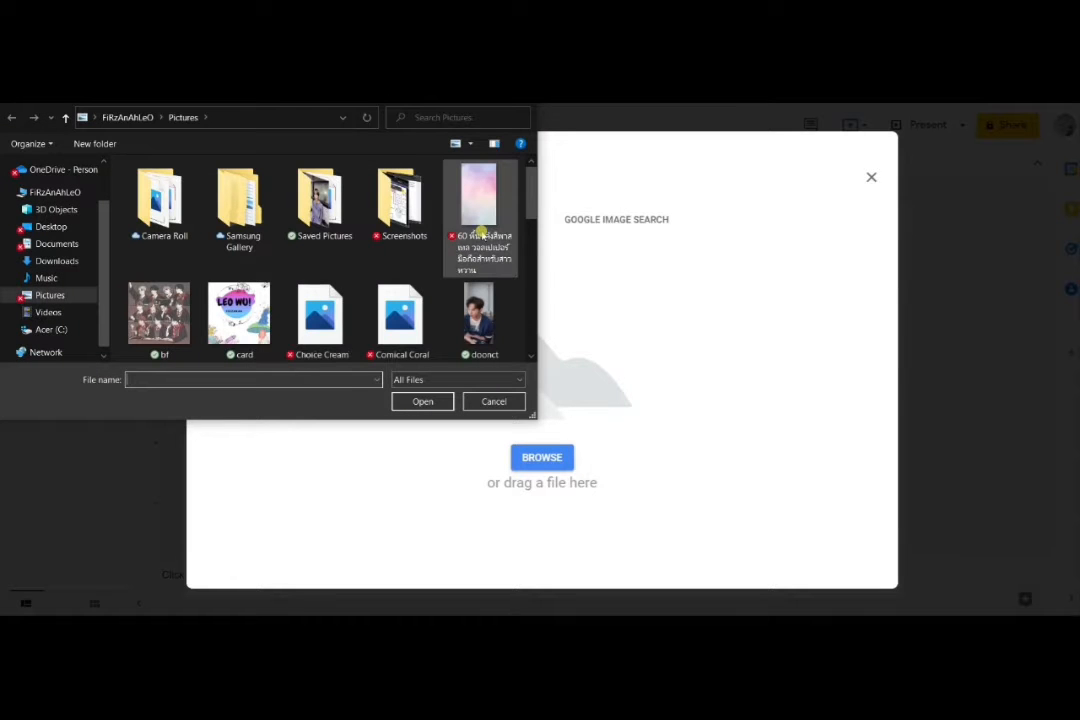
- Set the pastel wallpaper image from the Pictures folder as the slide background and add it to the theme
click(479, 222)
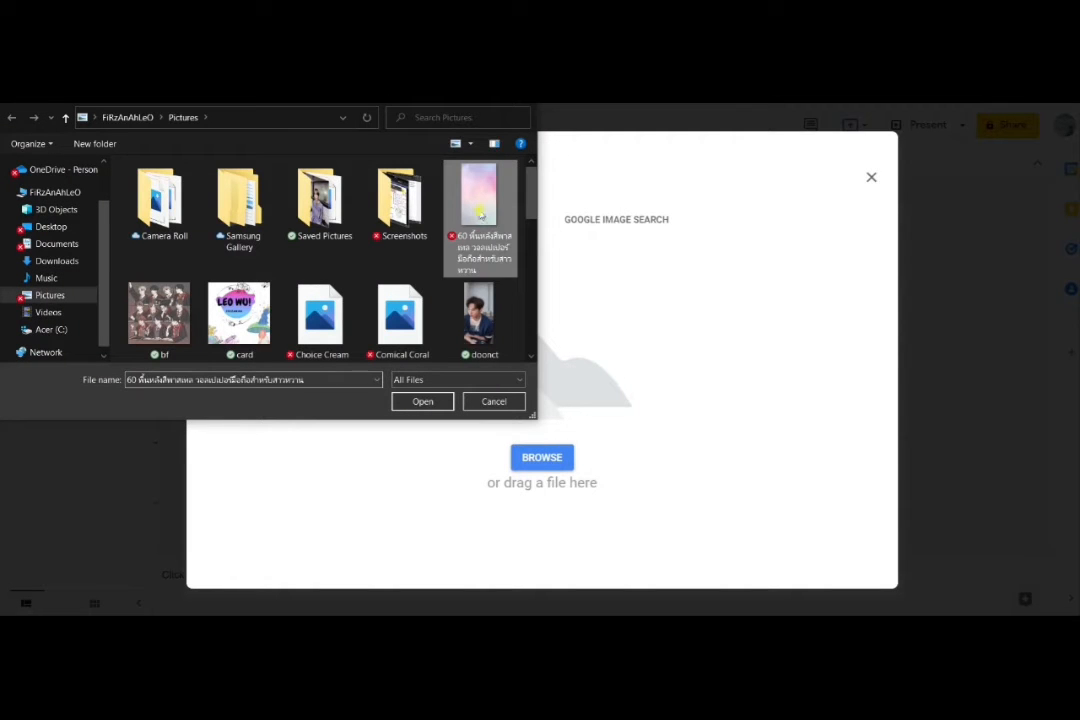
click(423, 401)
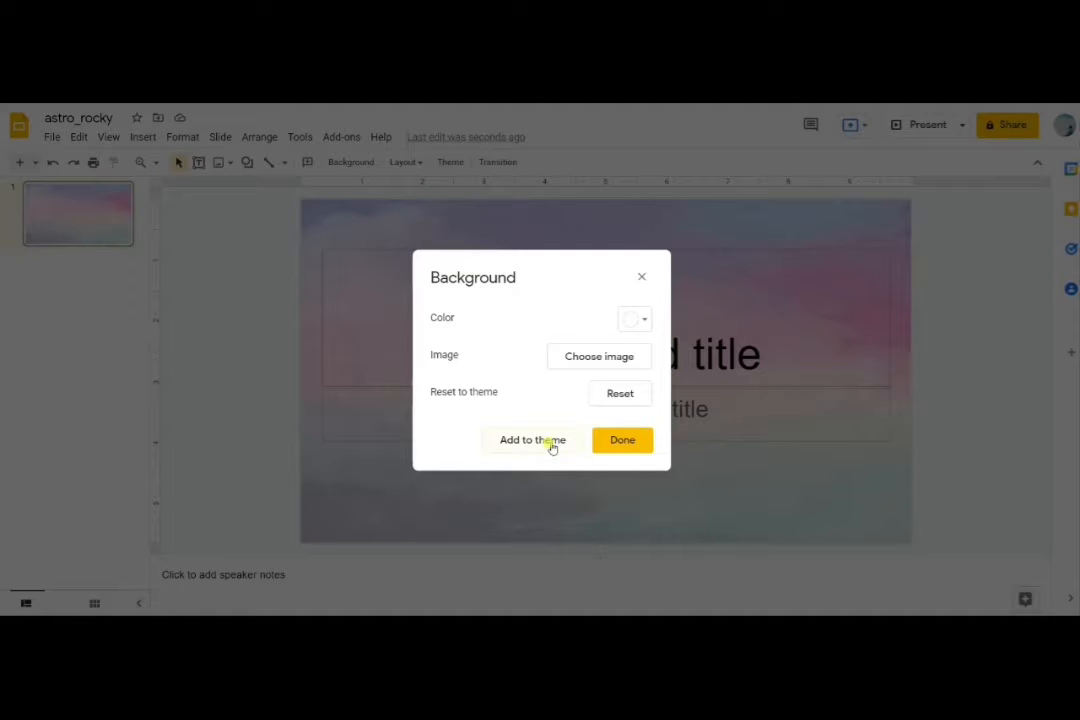
click(552, 446)
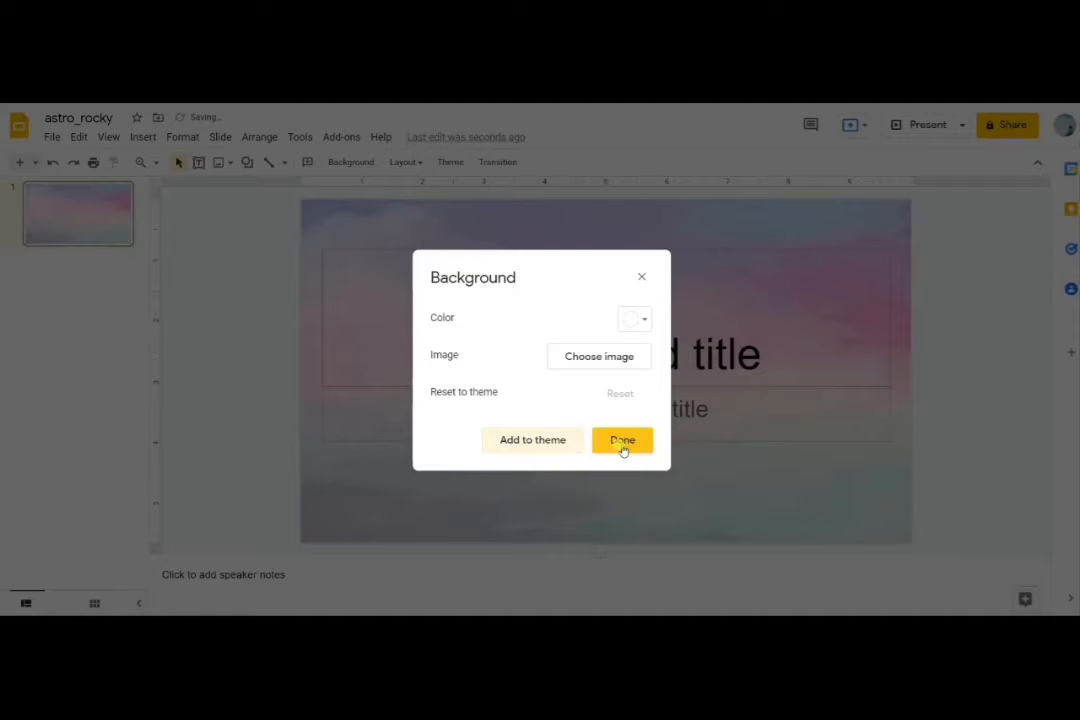
click(622, 446)
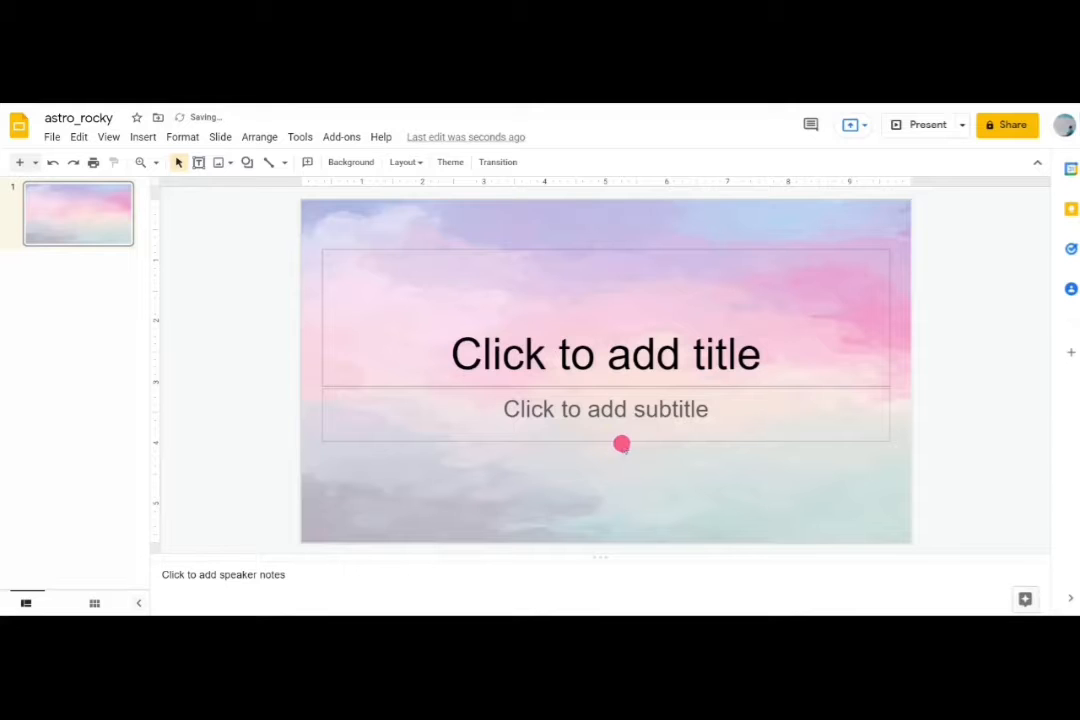
- Add two new slides after the title slide
click(218, 138)
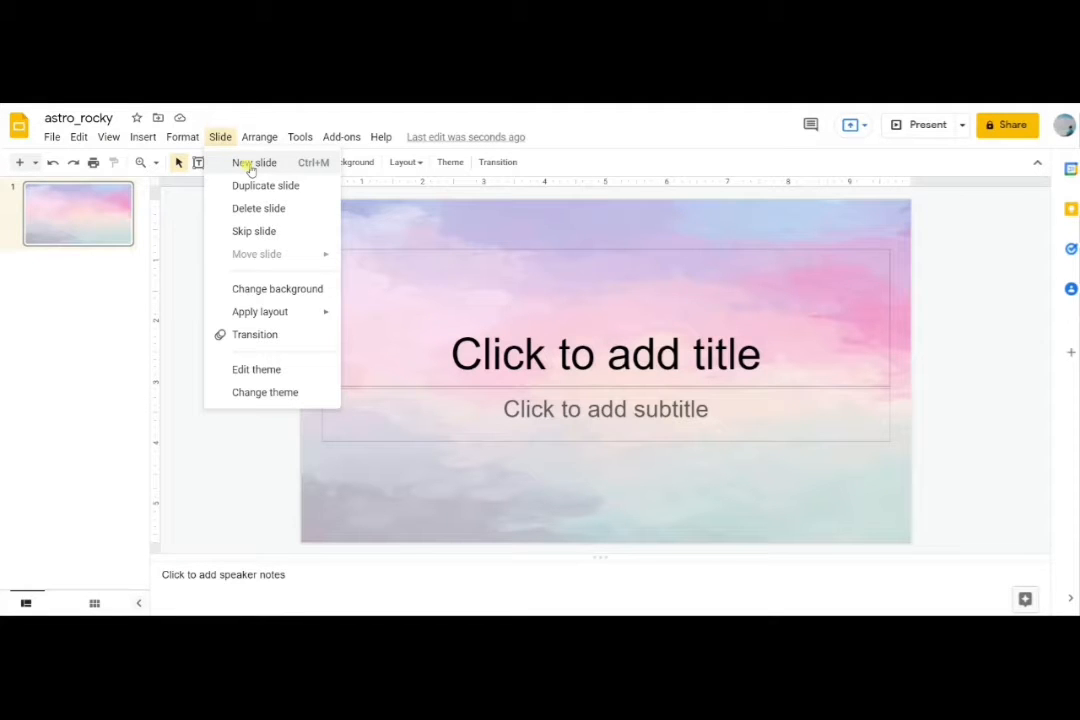
click(250, 166)
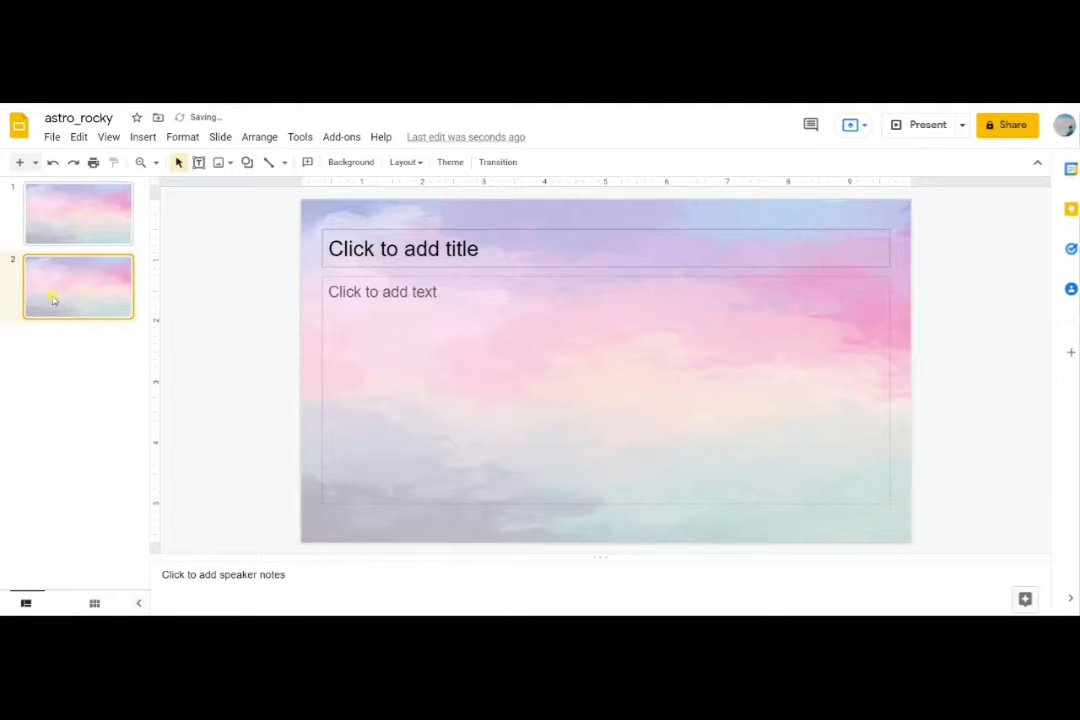
click(80, 207)
click(84, 275)
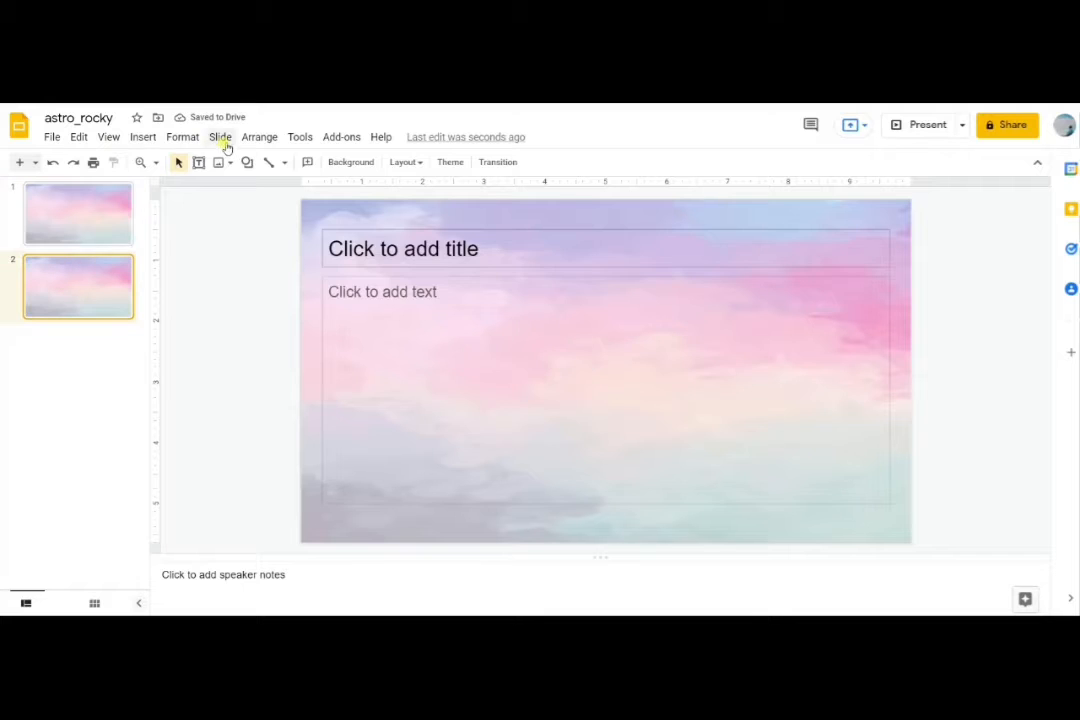
click(221, 138)
click(243, 162)
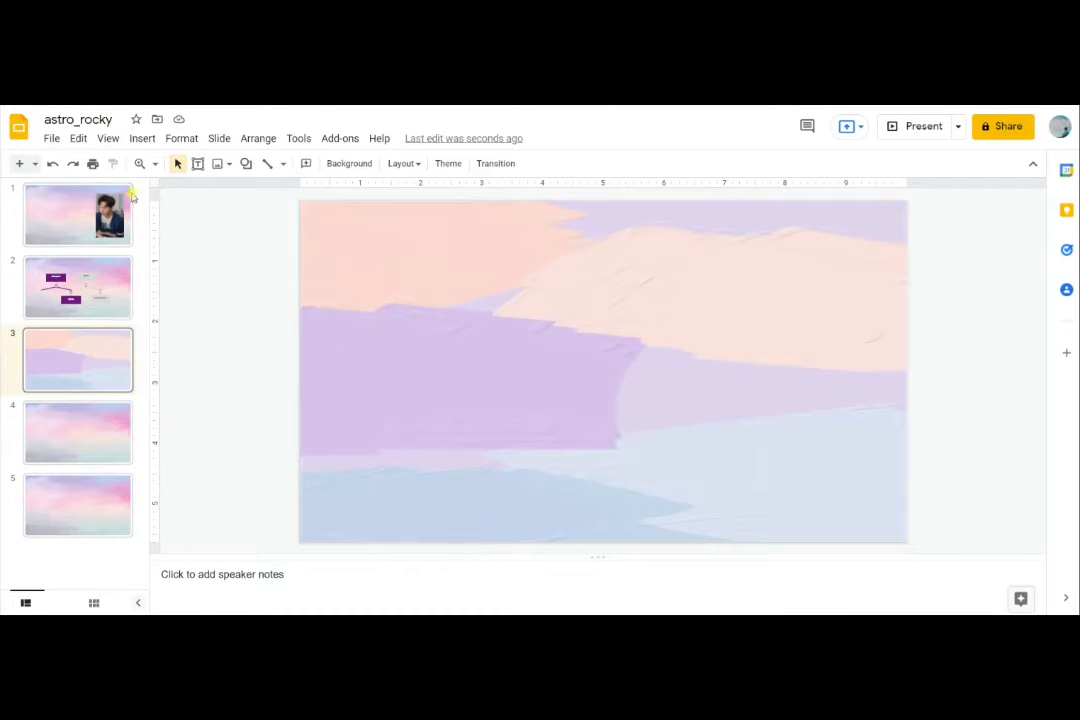
- Insert a line chart on slide 3 and open its linked source spreadsheet
click(142, 138)
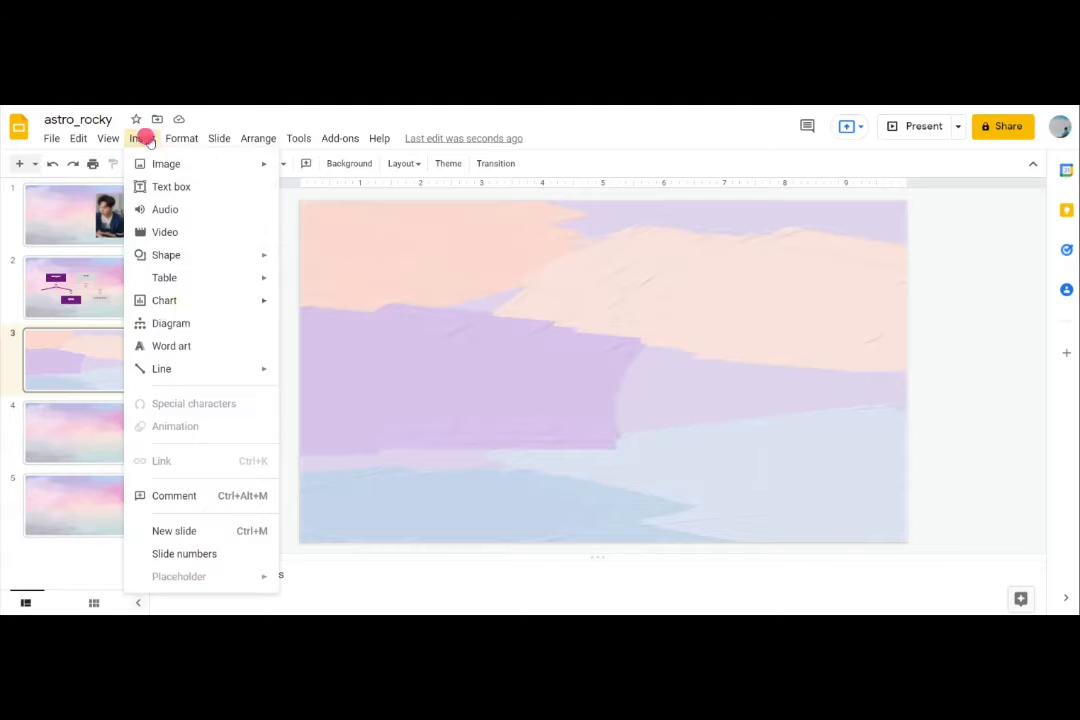
mouse_move(222, 307)
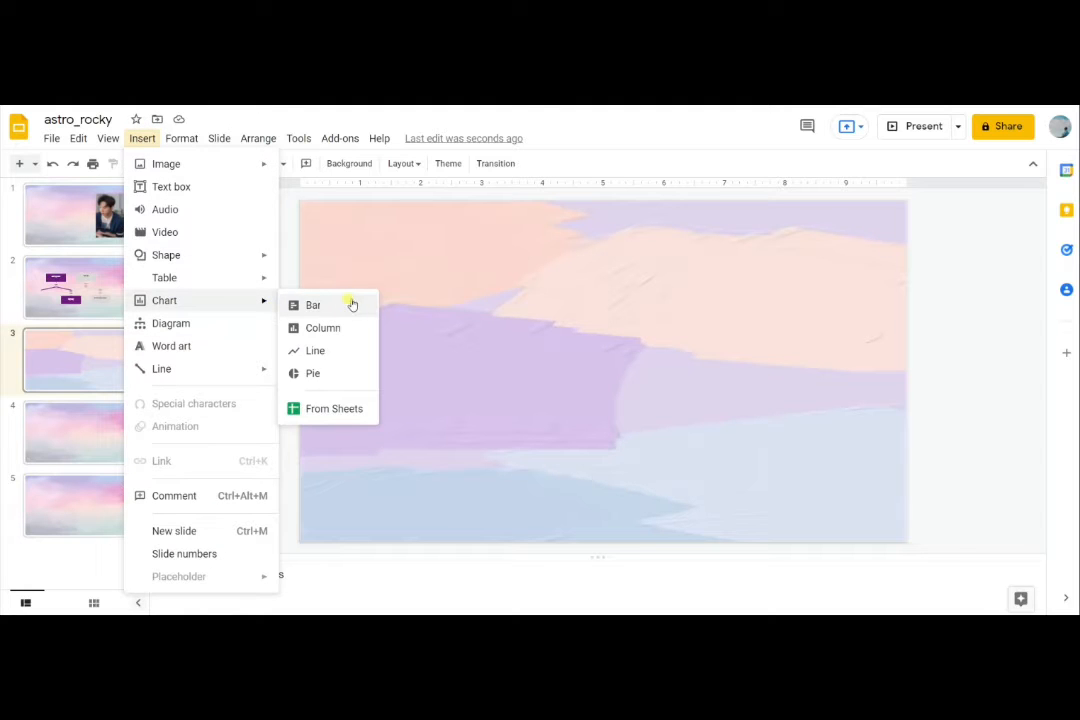
click(316, 351)
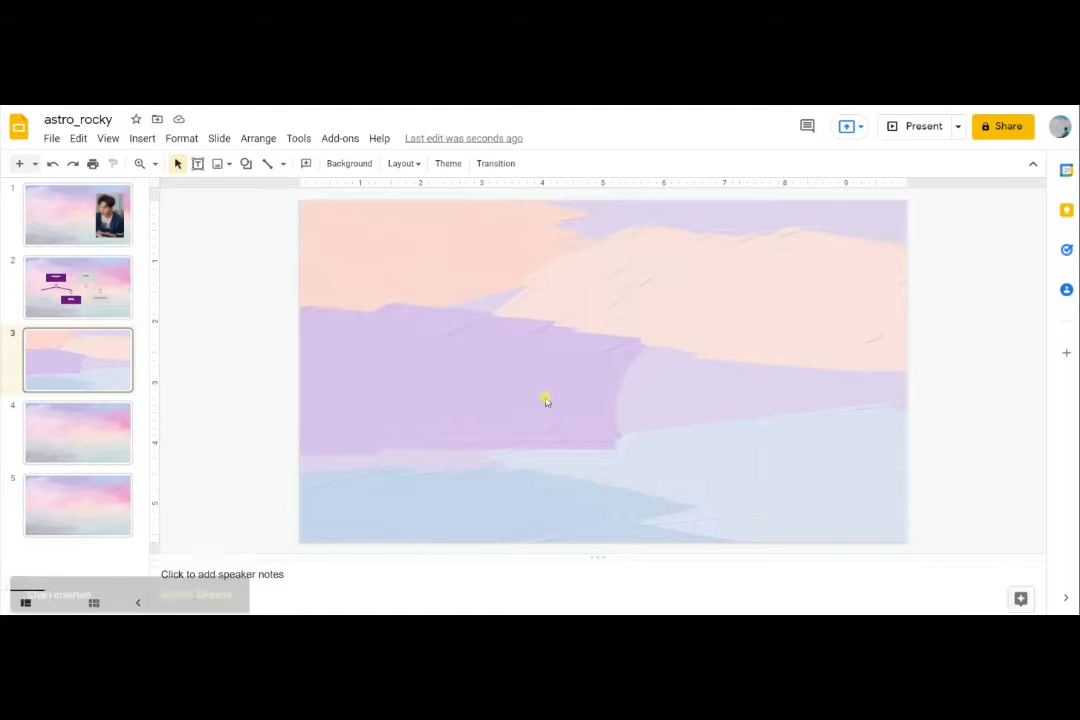
drag(636, 244, 669, 245)
click(836, 230)
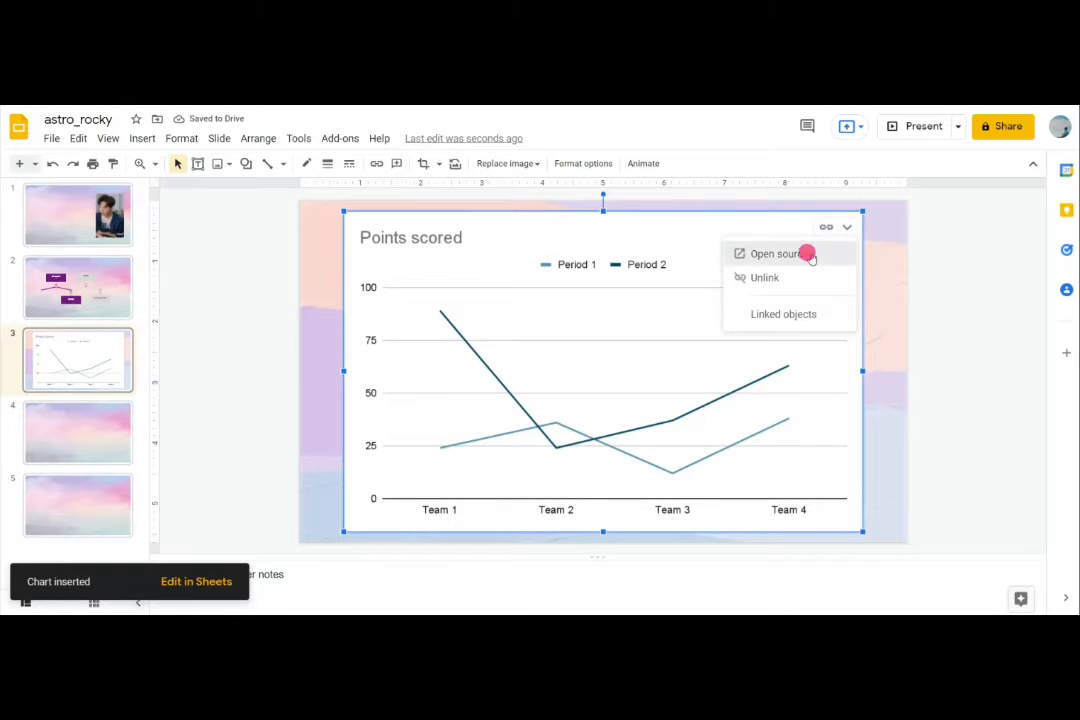
click(809, 254)
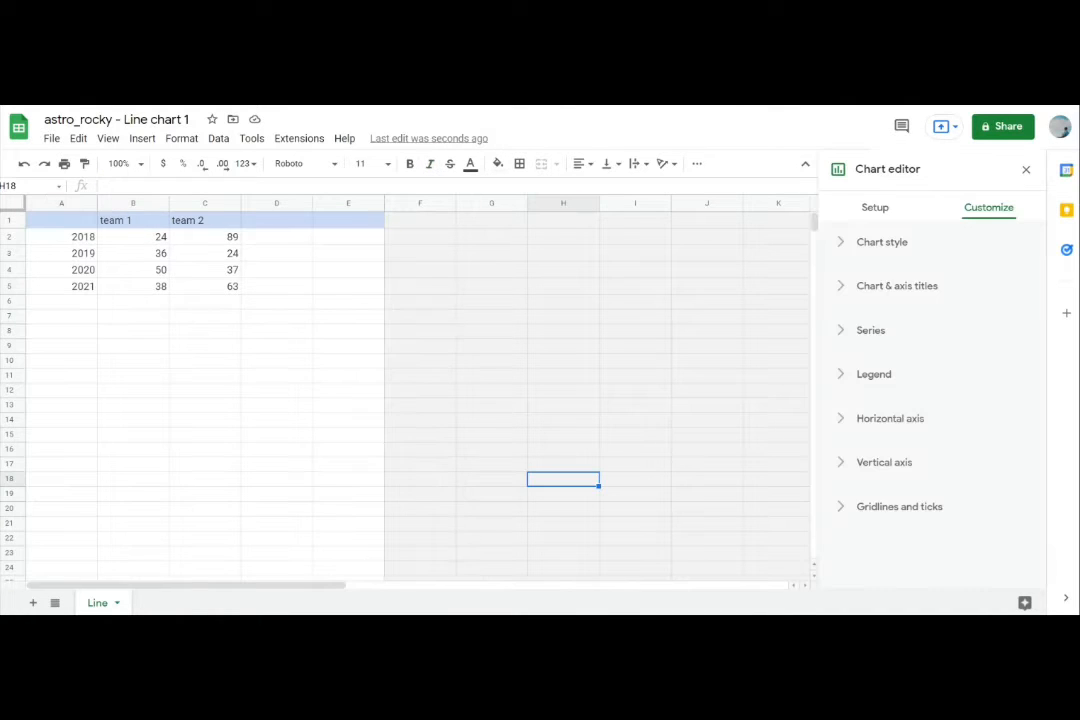
- Copy the prepared team 1 and team 2 data for 2018 to 2021 in cells A1:C5
click(115, 222)
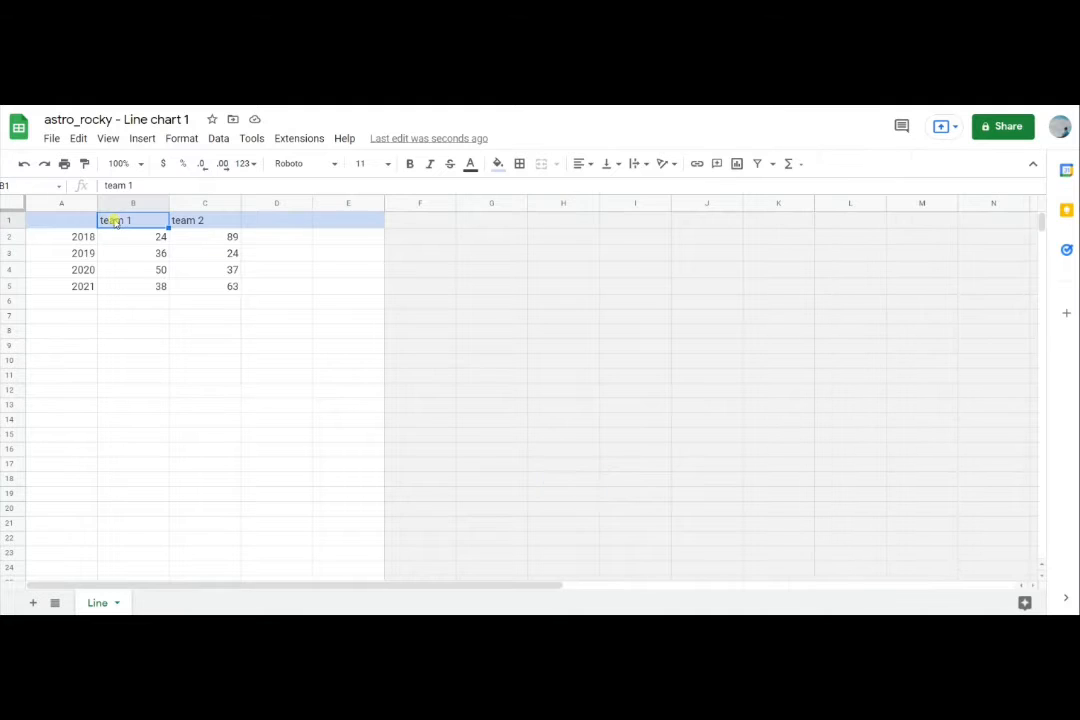
drag(149, 214, 212, 292)
right_click(202, 268)
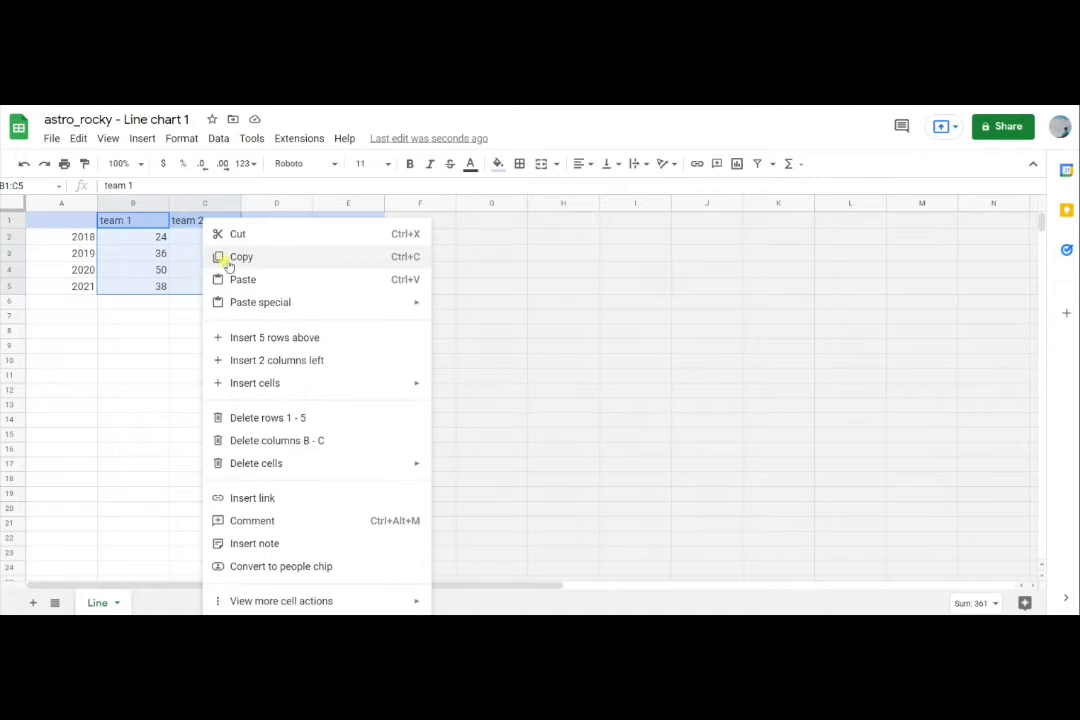
drag(43, 219, 213, 278)
right_click(213, 278)
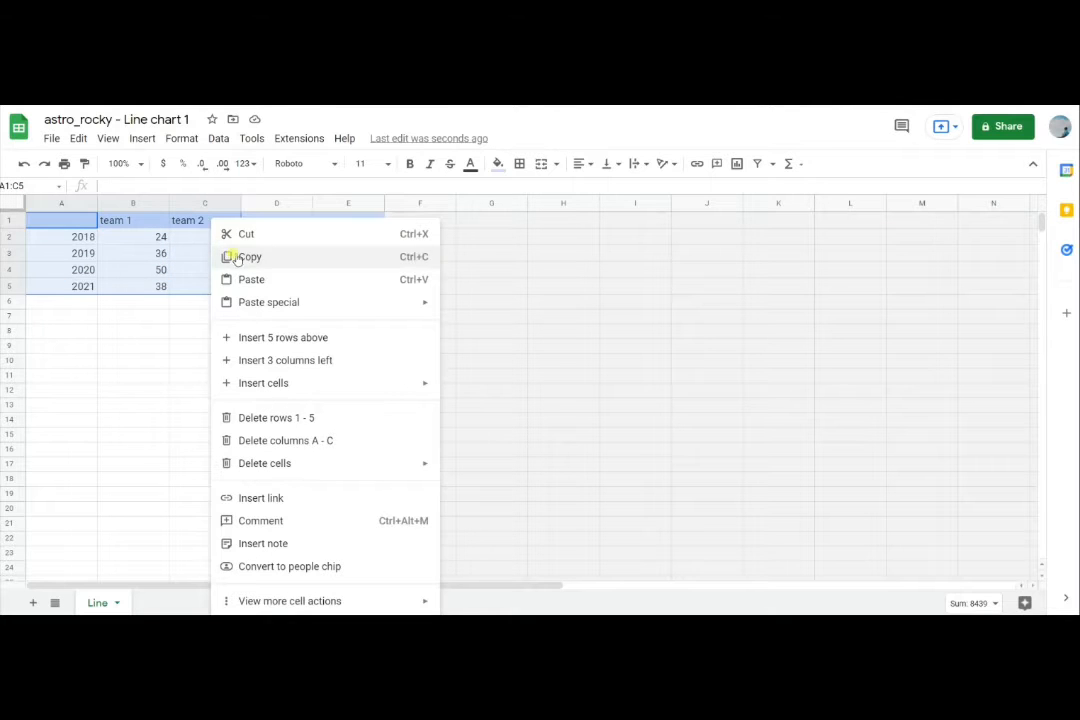
click(229, 253)
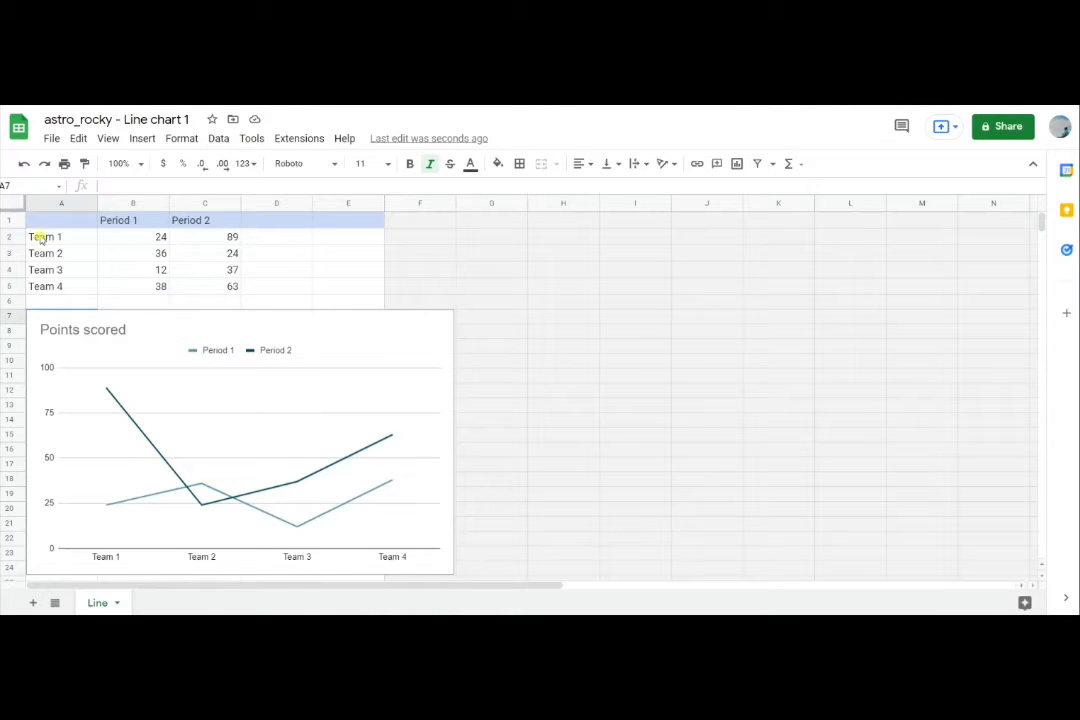
- Paste the copied team data over the sample data in A1:C5 of the new chart's spreadsheet
drag(72, 226, 228, 290)
right_click(207, 274)
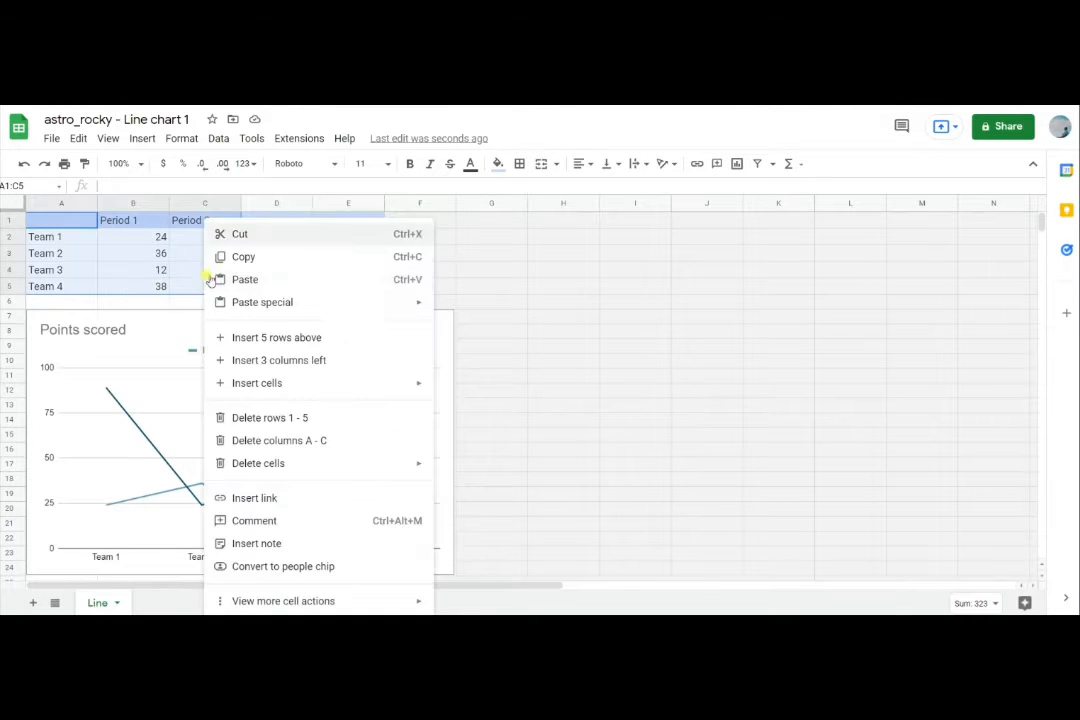
click(229, 279)
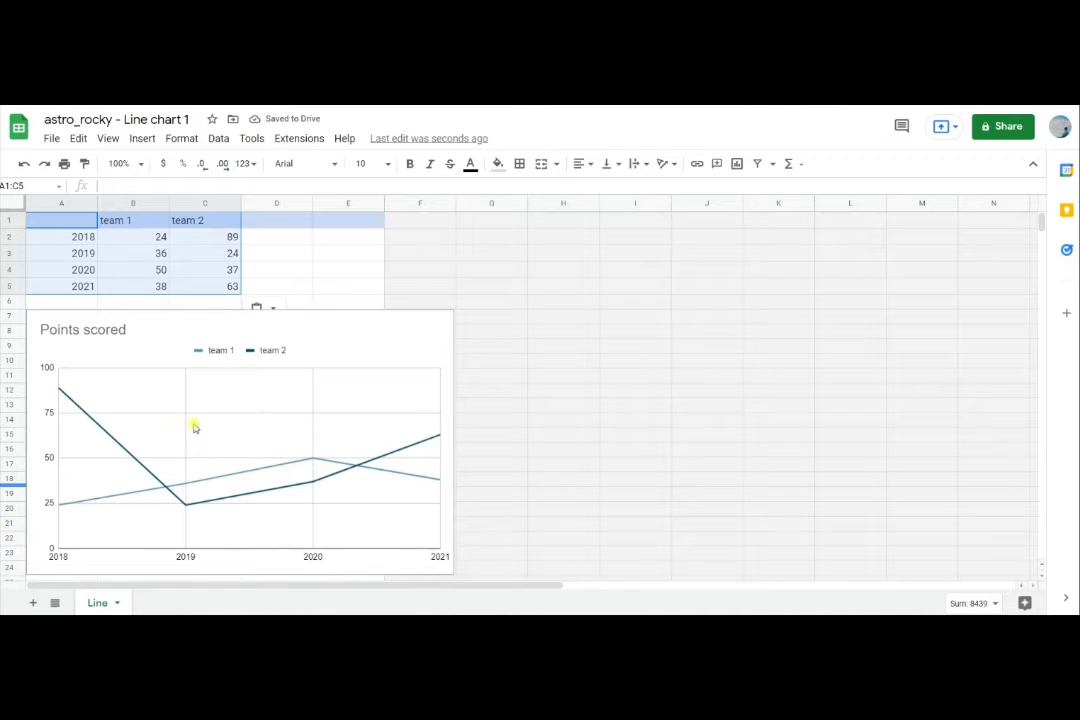
scroll(224, 457, down, 2)
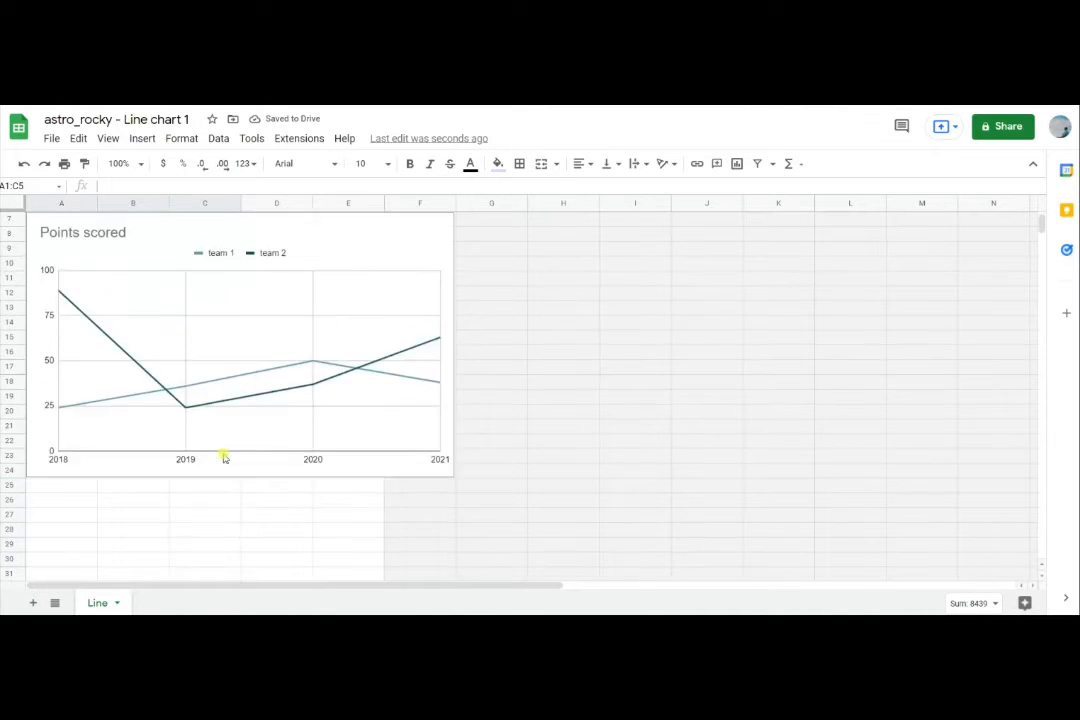
scroll(224, 457, up, 2)
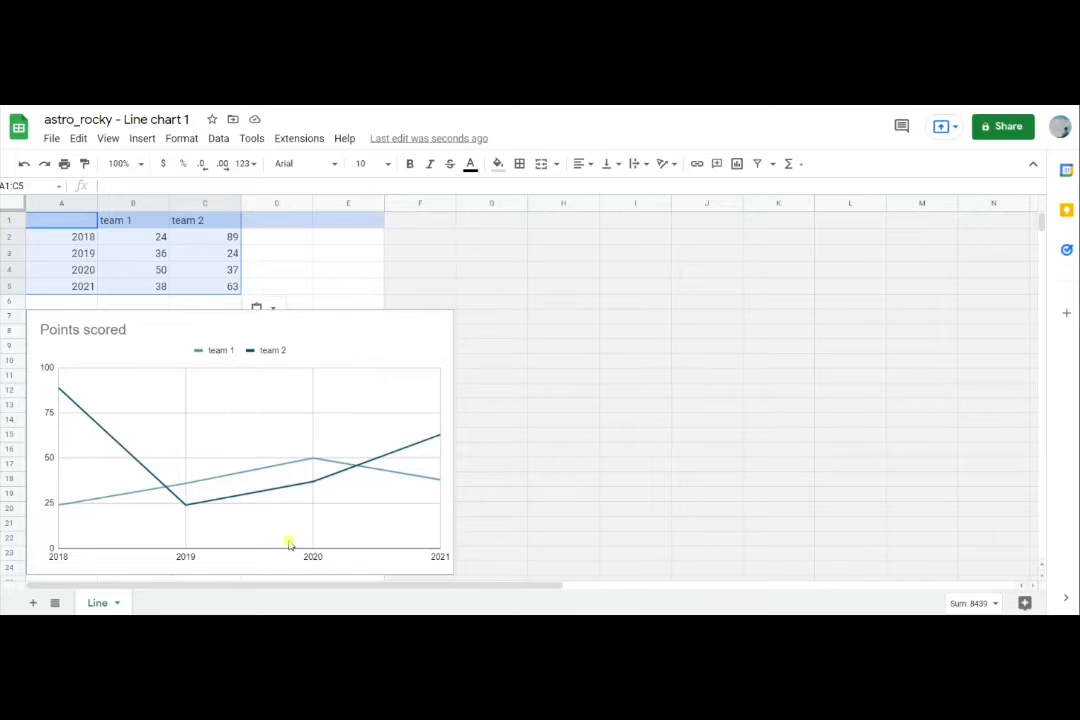
- Open the line chart for editing and turn on the Smooth option in its chart style
click(150, 91)
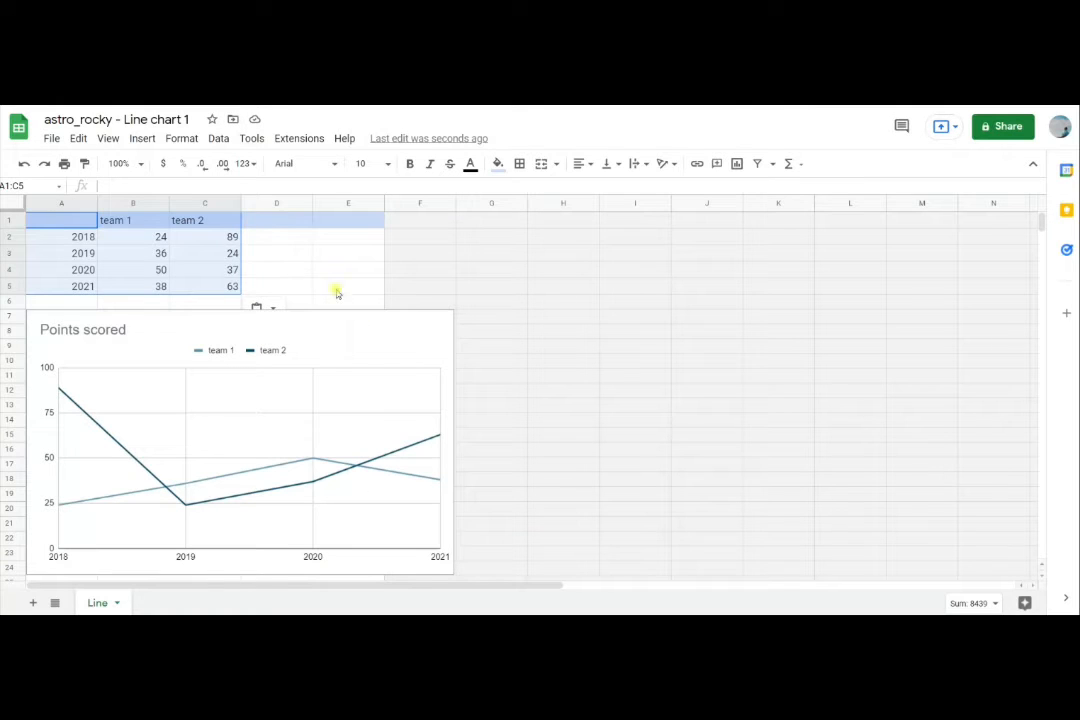
click(417, 340)
click(443, 322)
click(398, 345)
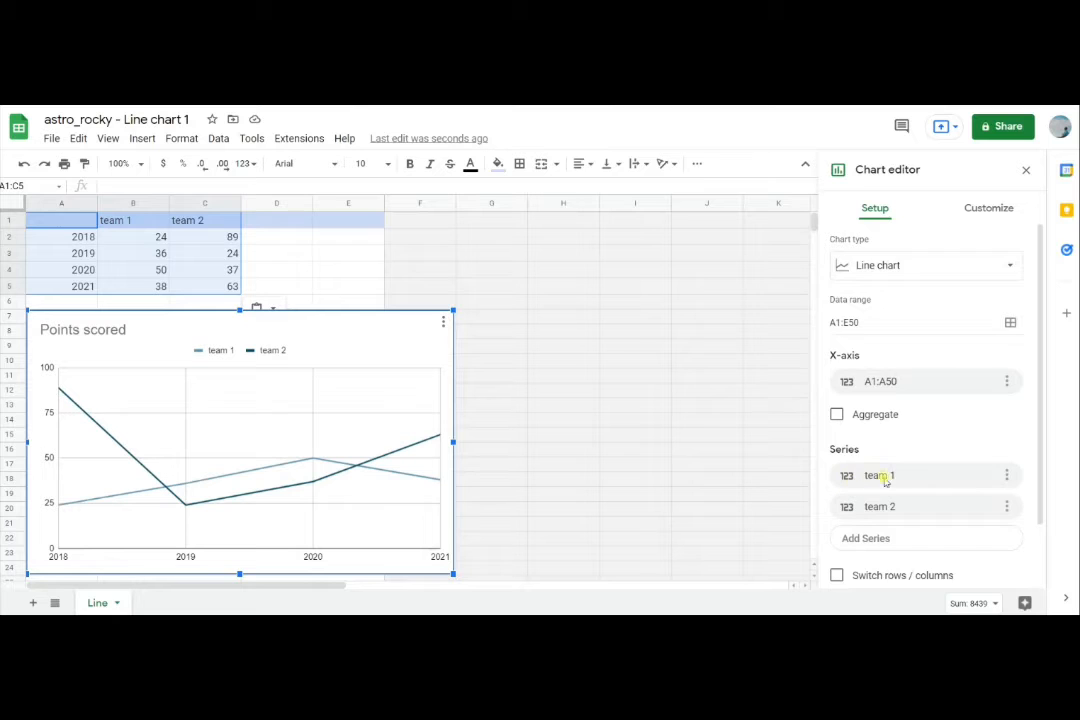
scroll(875, 475, down, 2)
scroll(904, 501, up, 2)
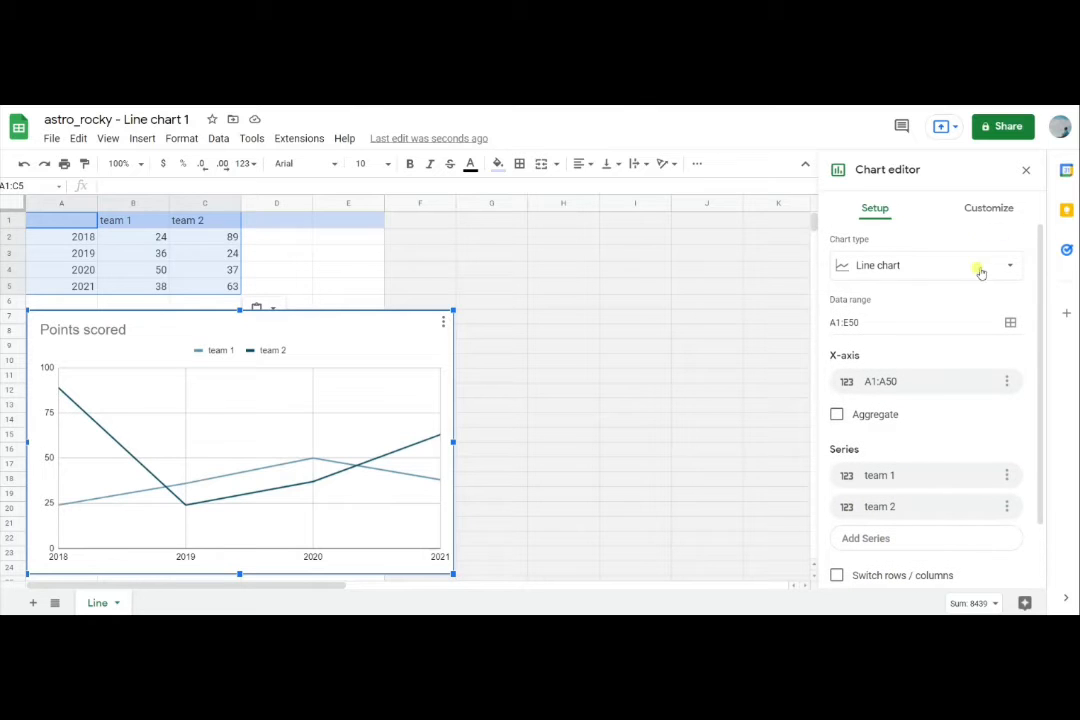
click(985, 209)
click(882, 243)
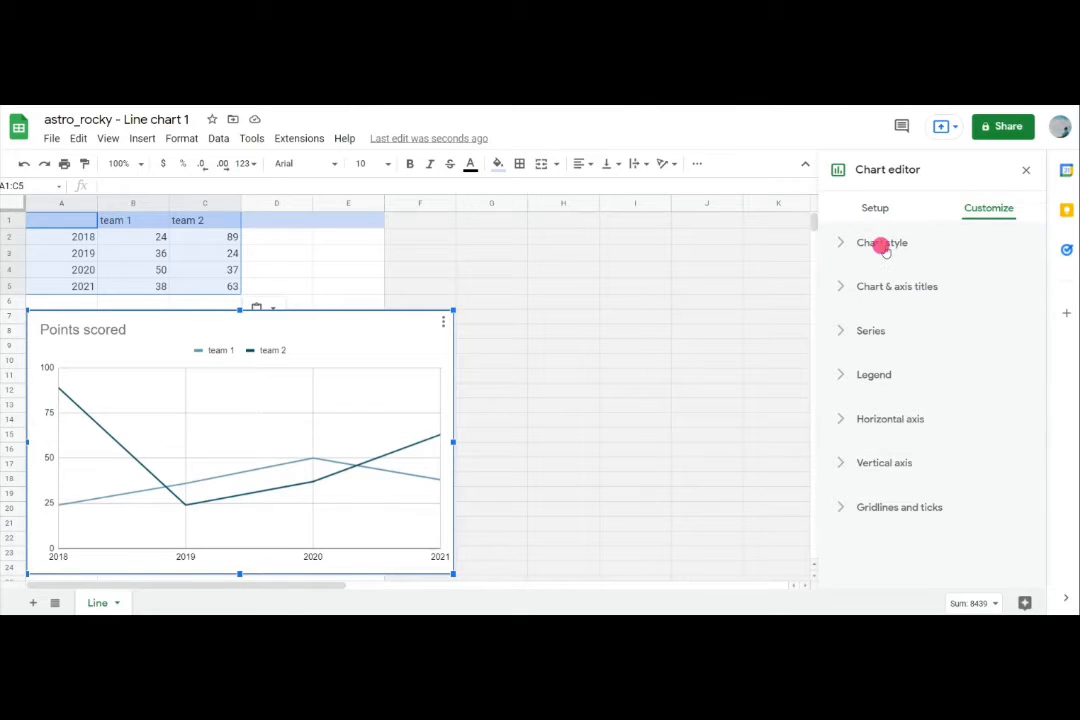
click(840, 419)
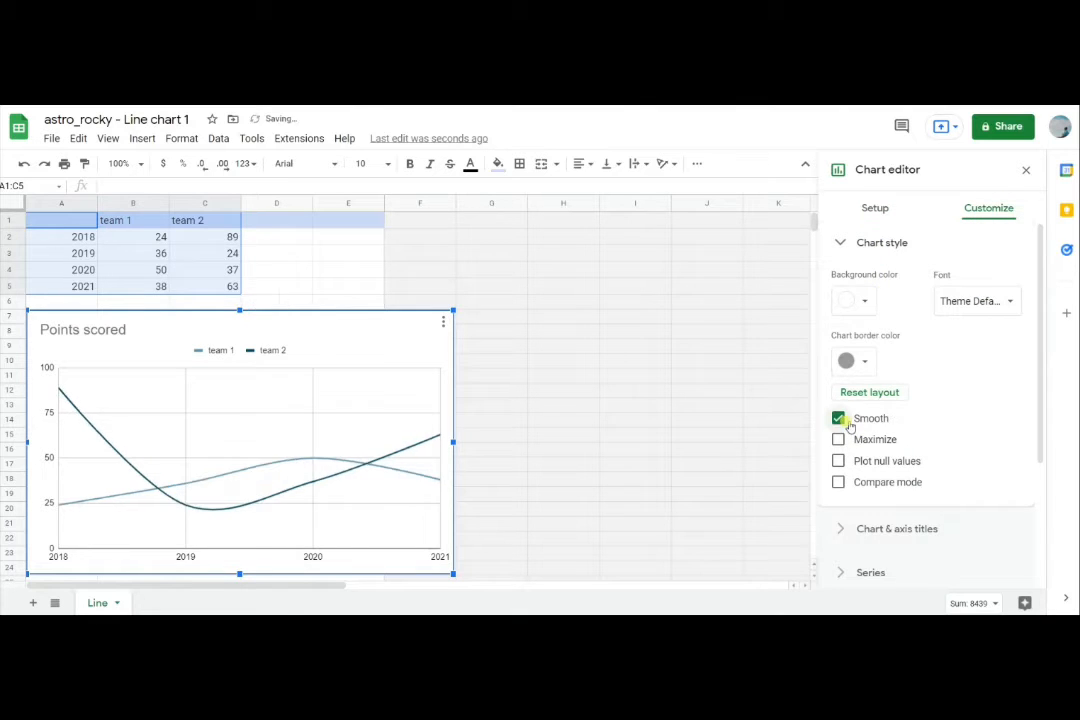
- Set the chart's background color to None and its font to Sans Serif
click(864, 302)
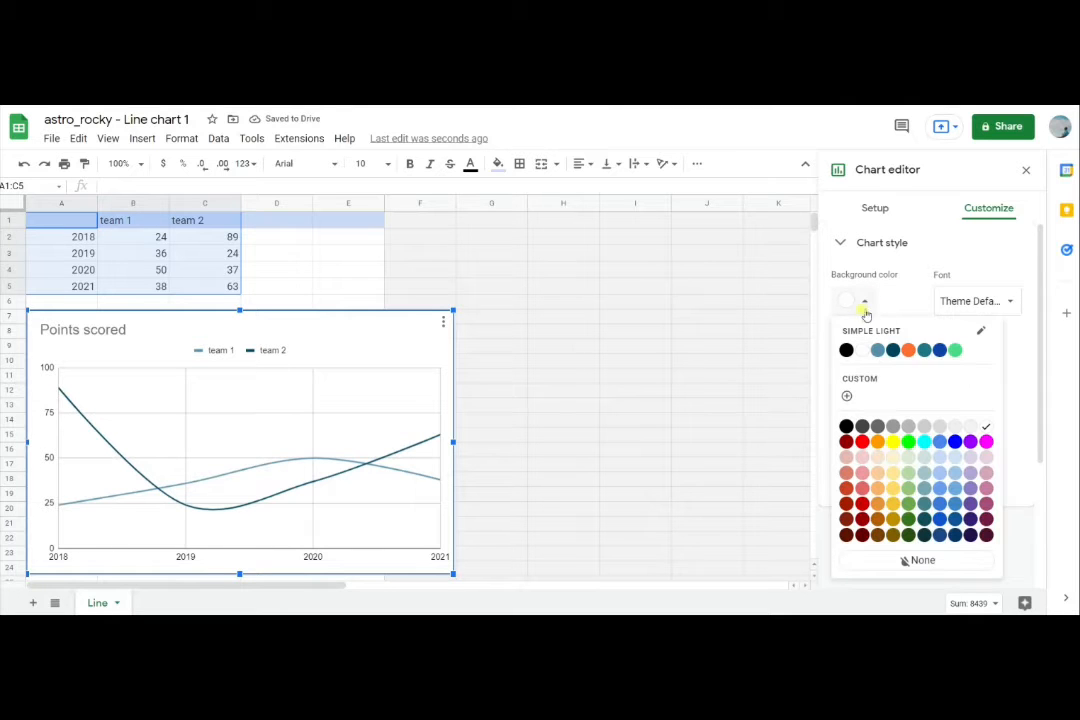
click(897, 565)
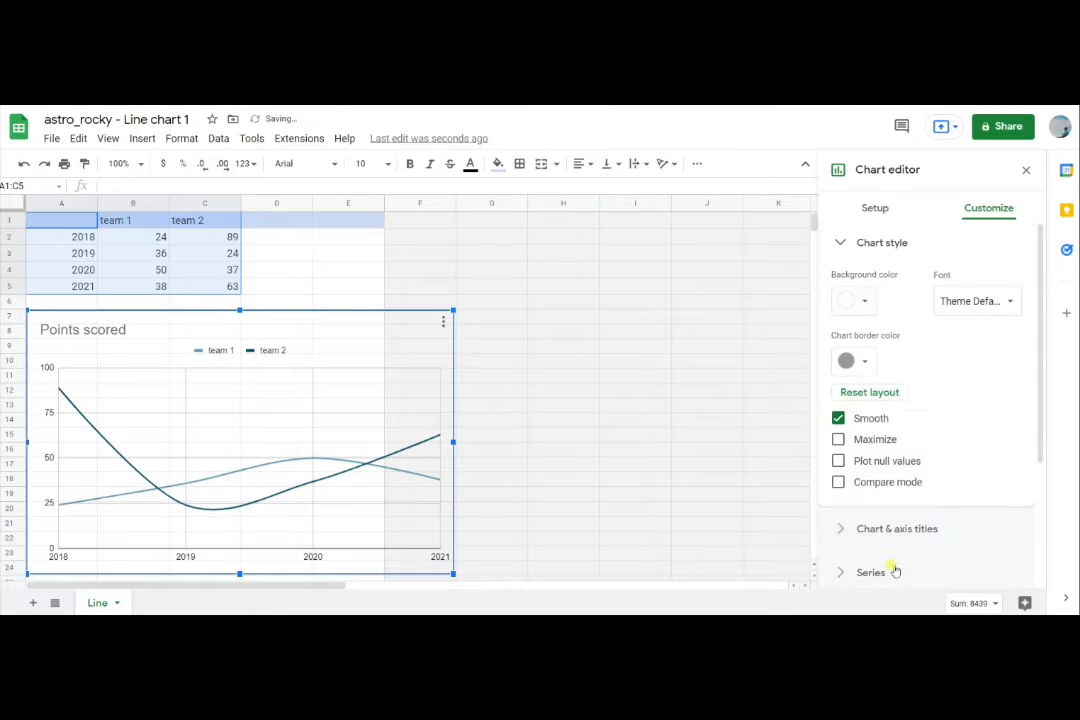
click(860, 302)
click(905, 560)
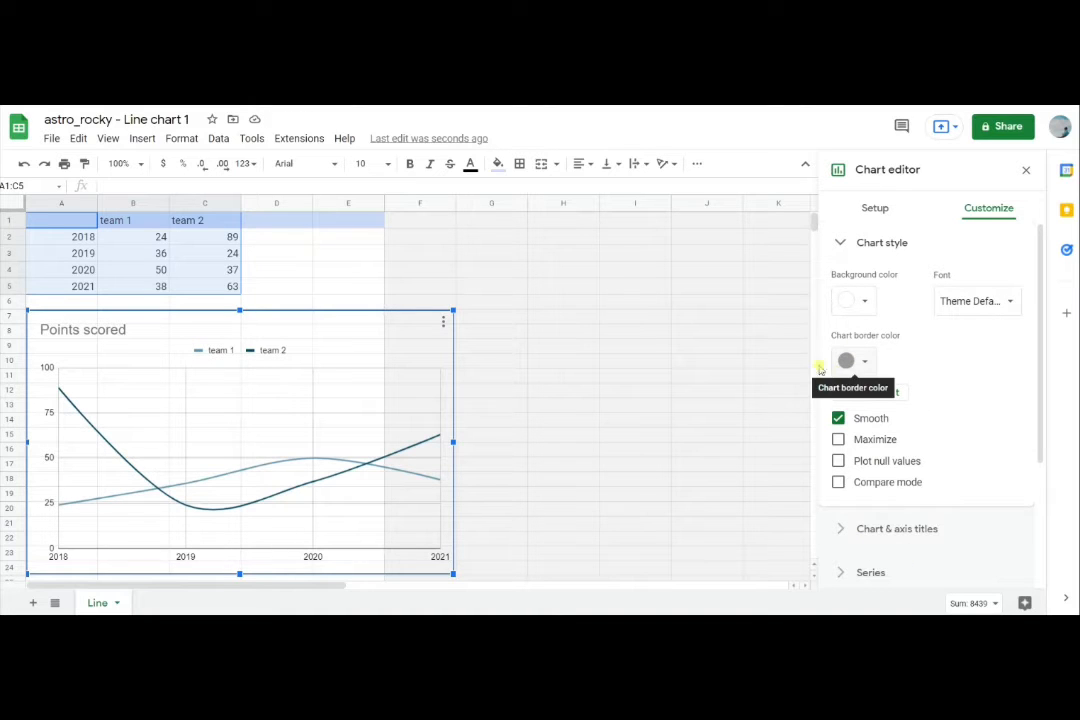
click(957, 306)
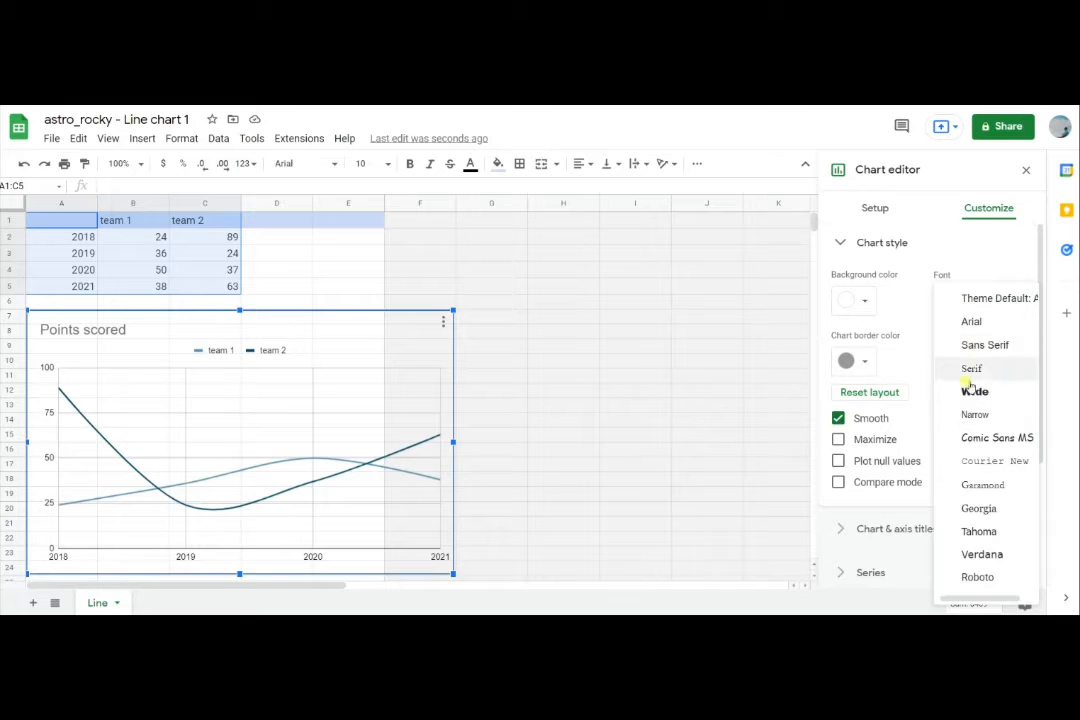
click(970, 341)
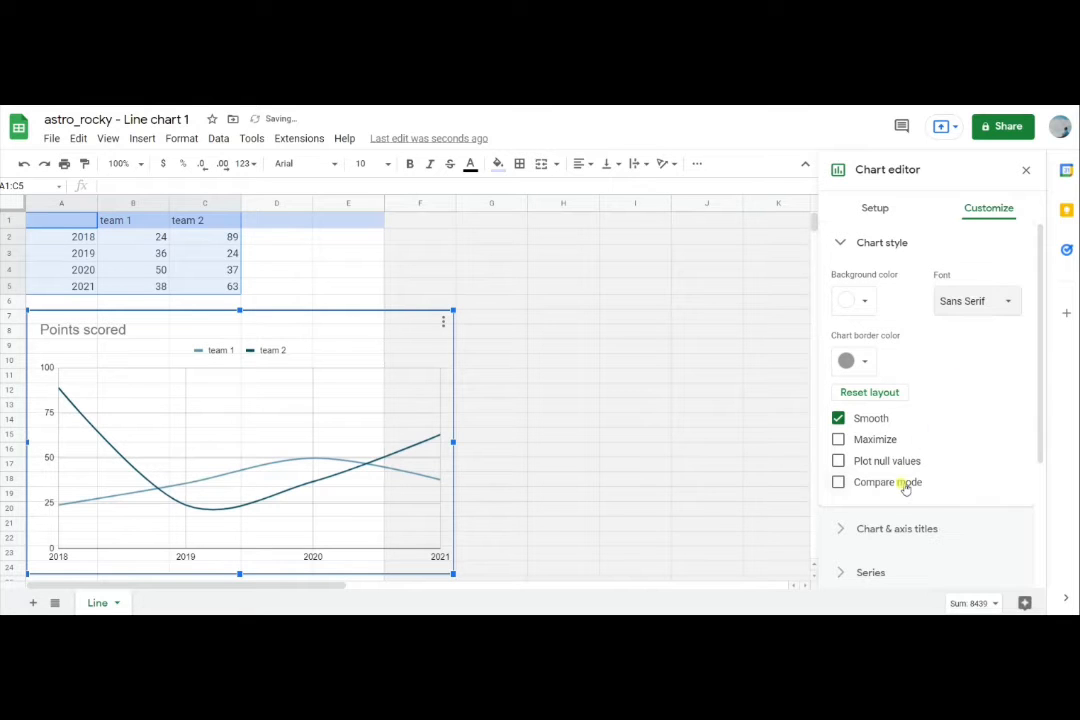
- Replace the line chart's title text with "achievement for 4 years"
click(900, 243)
click(875, 287)
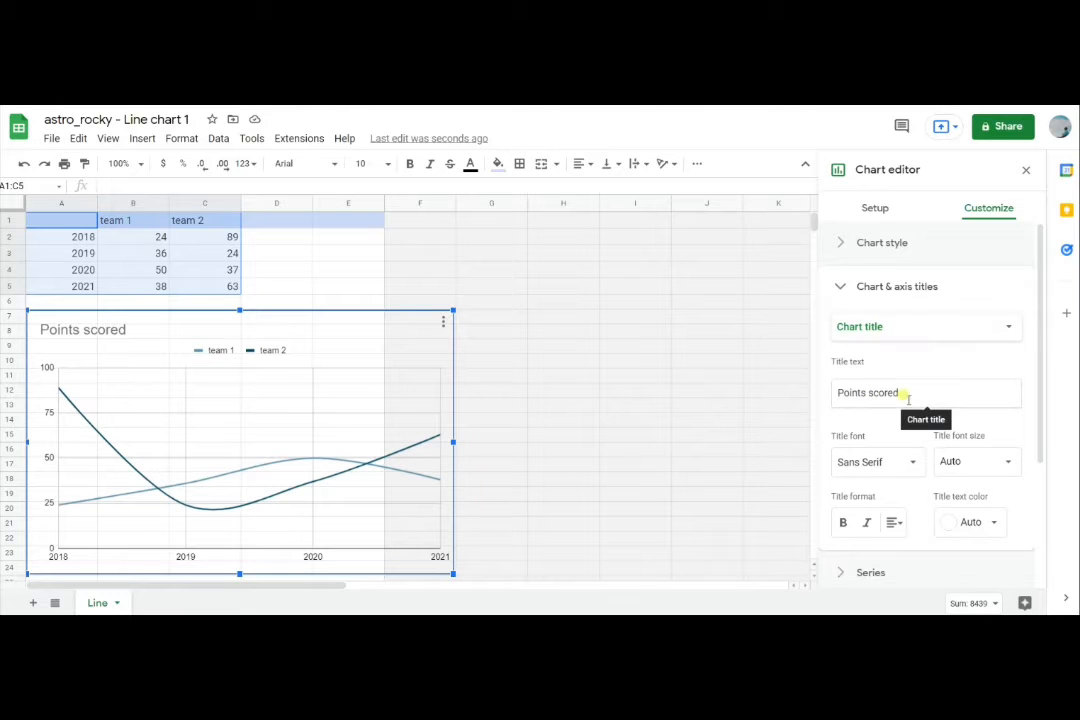
drag(908, 394, 831, 408)
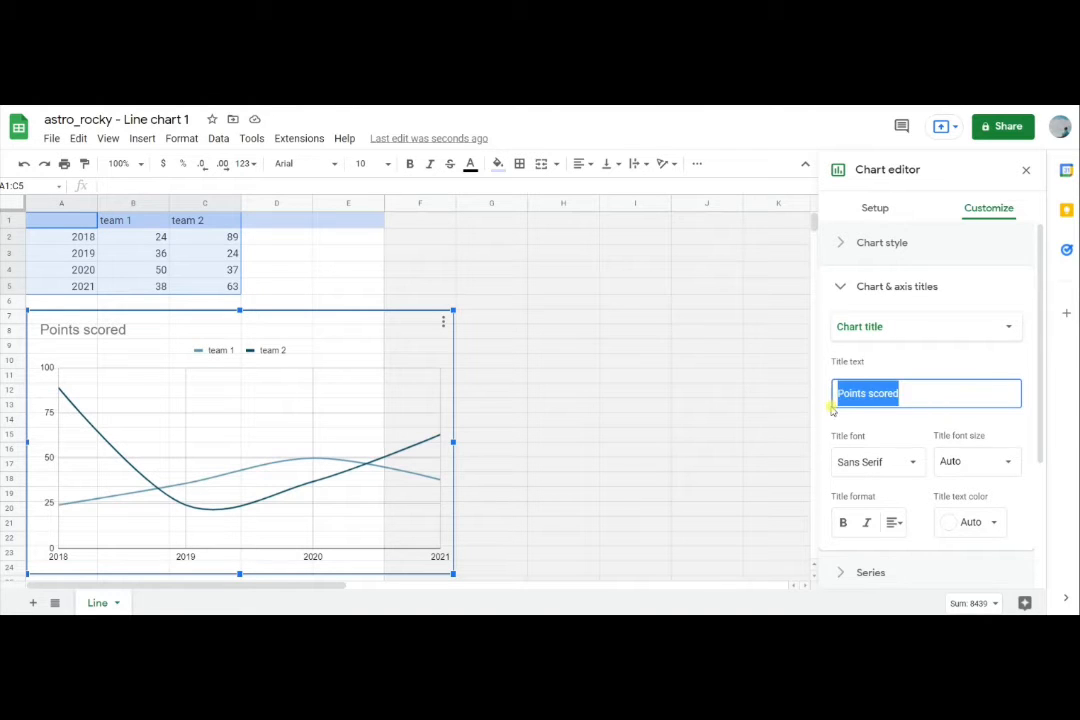
text(a)
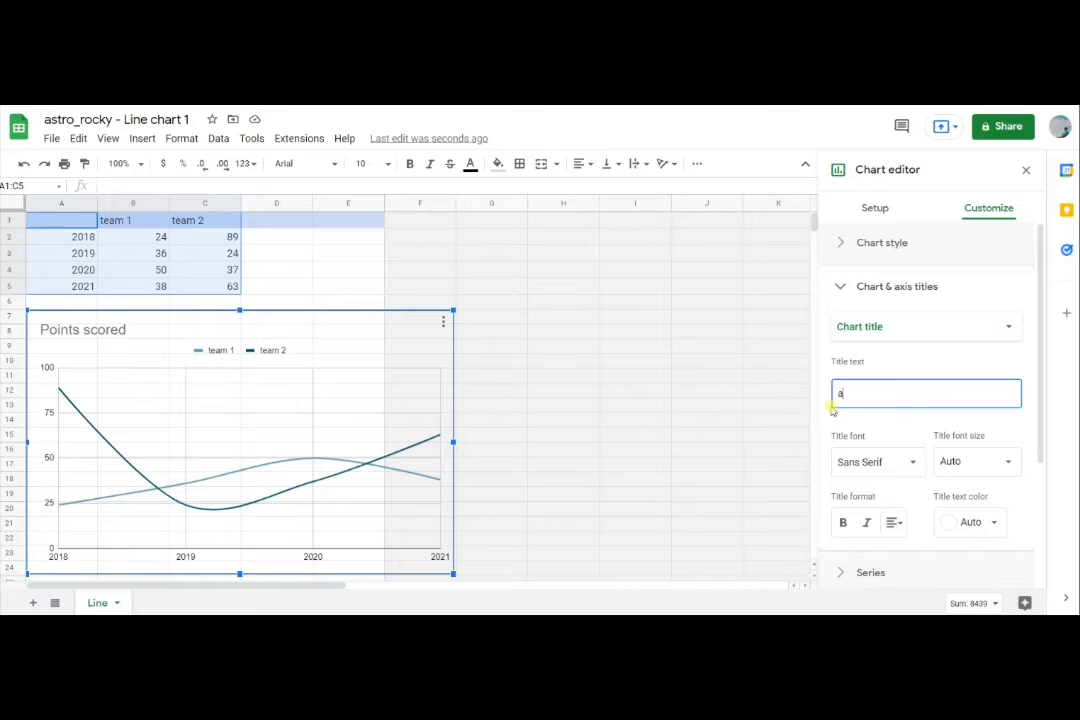
text(chievement fo)
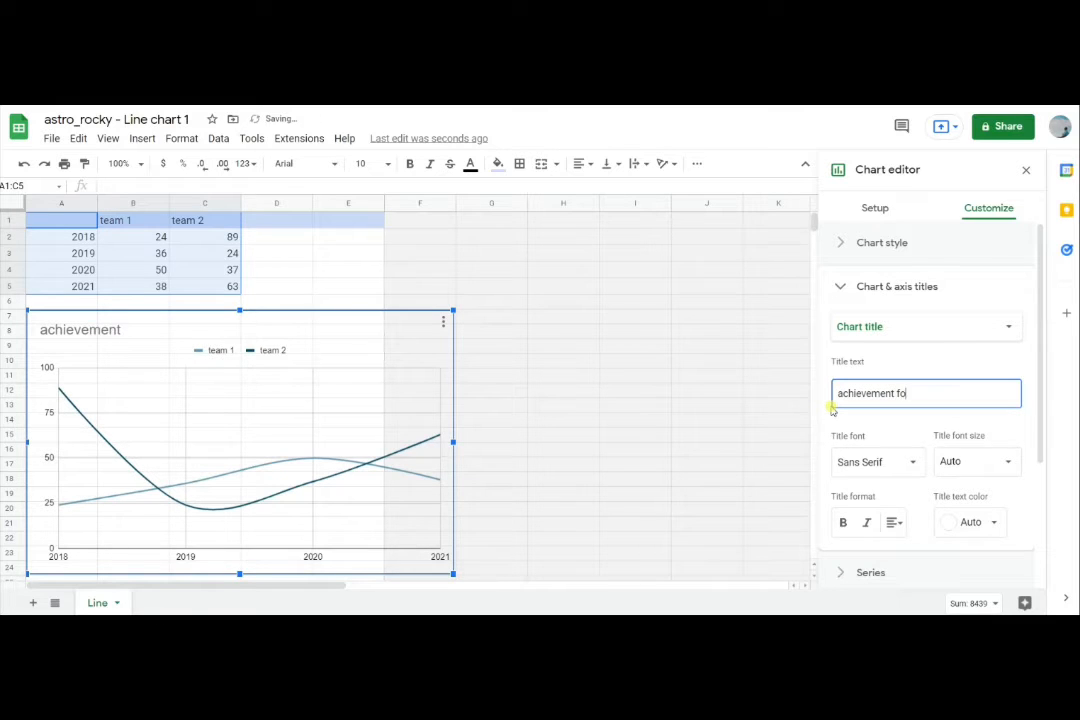
text(r 4 years)
- Set the chart title's font to Arial and its font size to 24
click(880, 470)
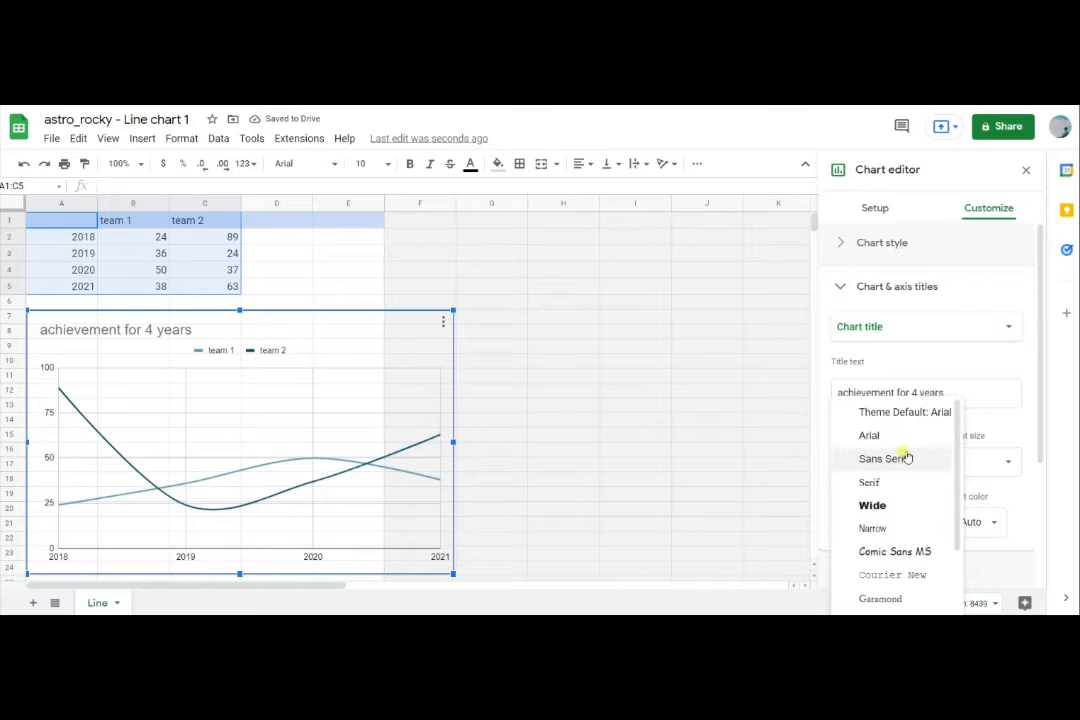
click(899, 436)
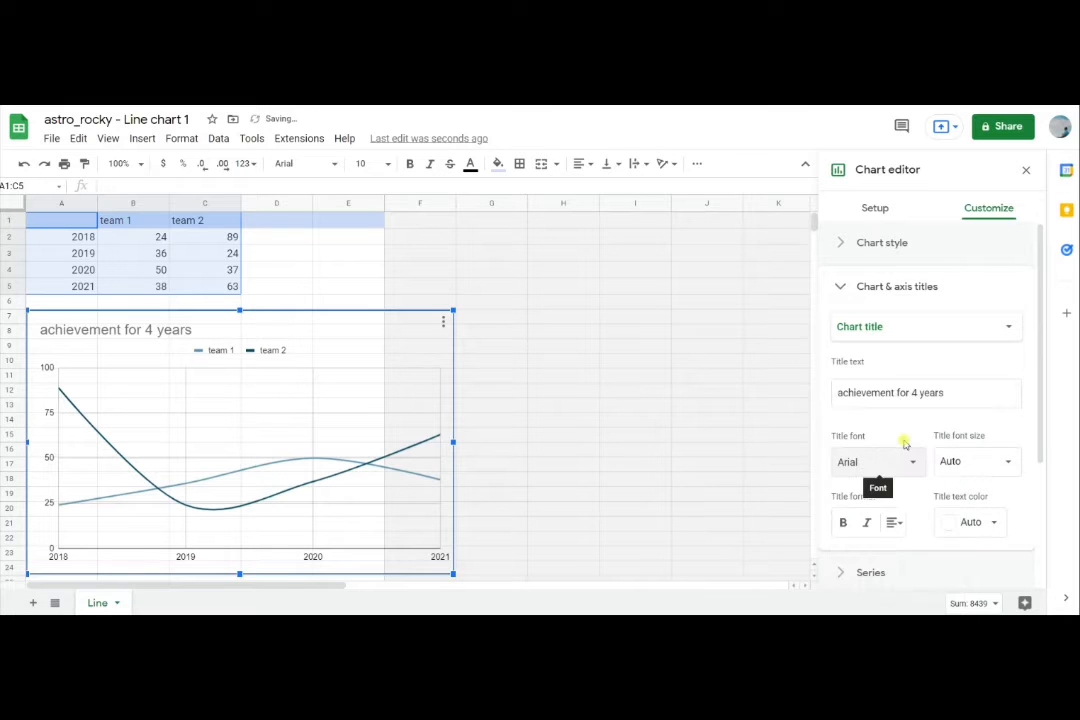
click(1009, 463)
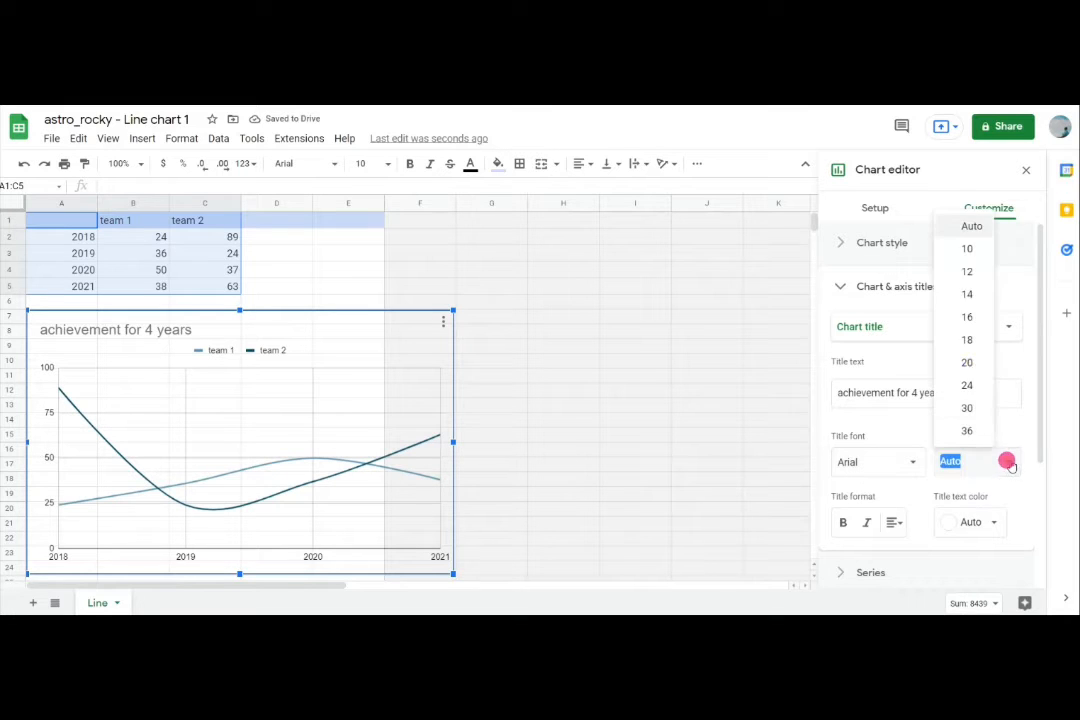
click(962, 316)
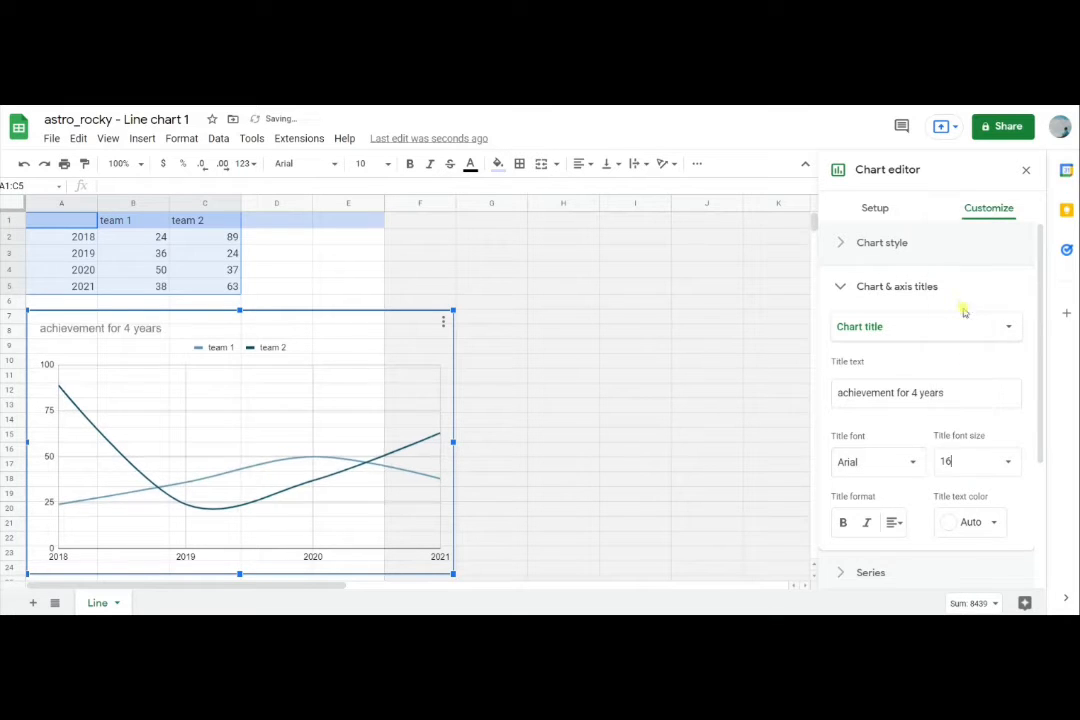
click(1008, 461)
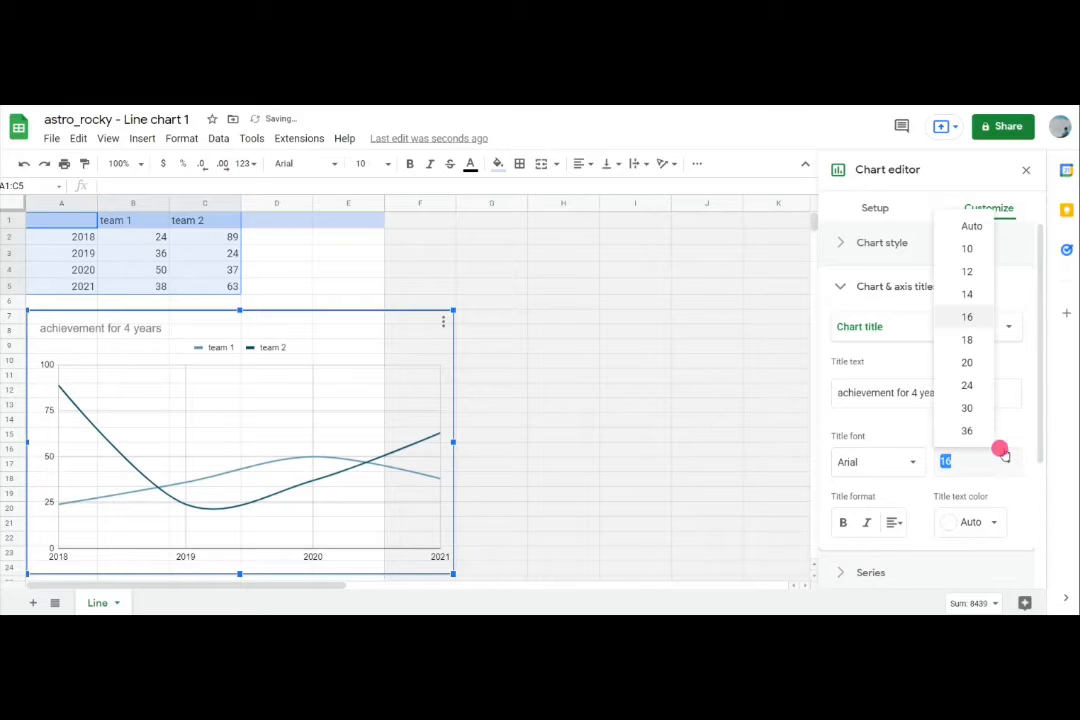
click(966, 385)
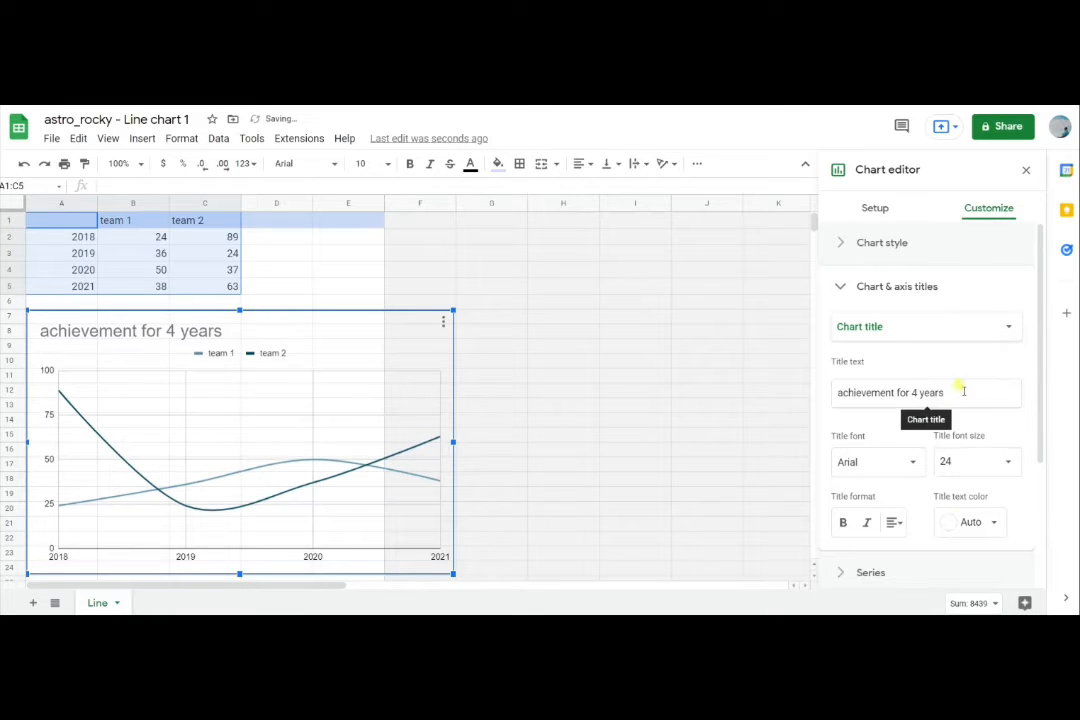
- Format the chart title as bold and centered, with black text
click(843, 522)
click(893, 522)
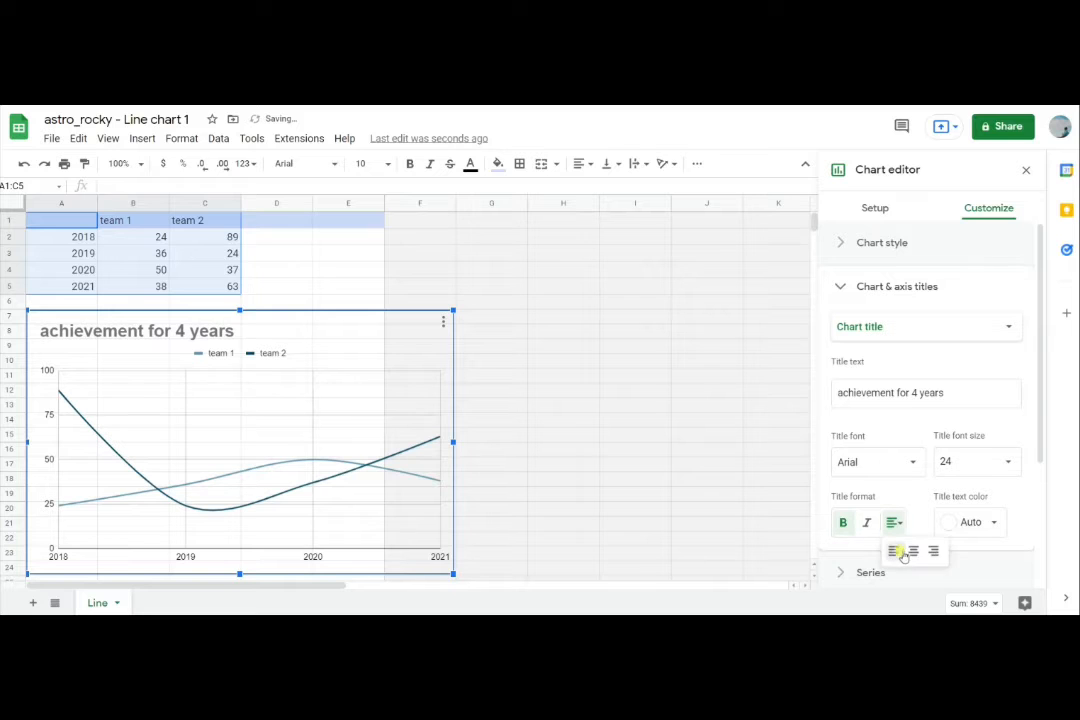
click(916, 551)
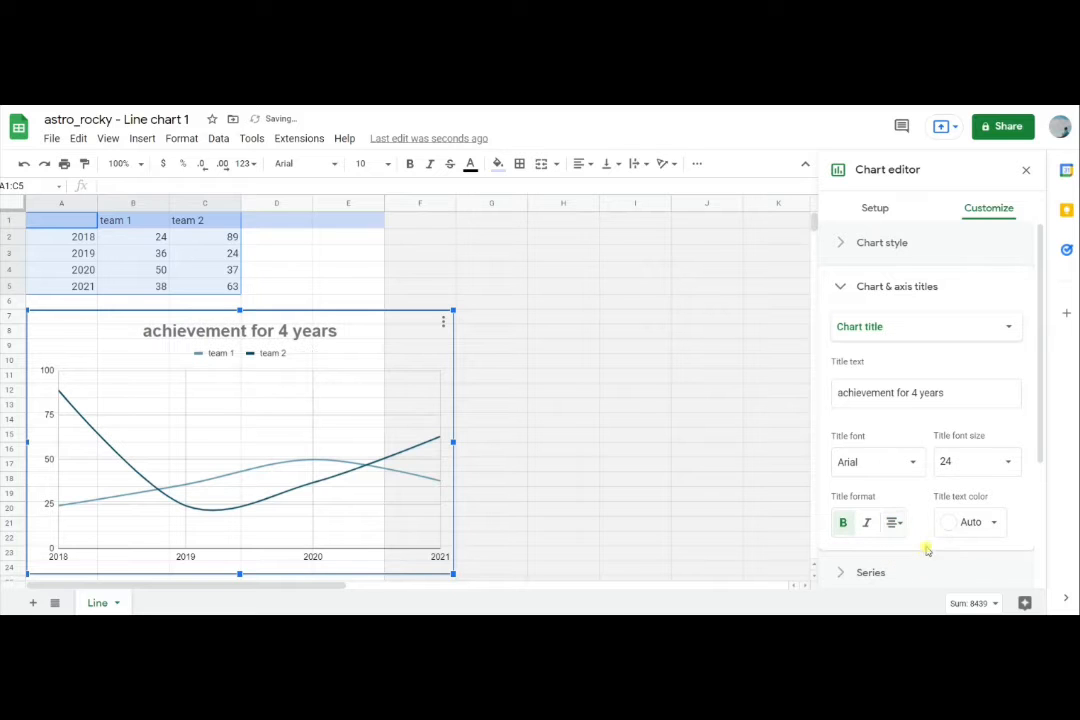
click(980, 524)
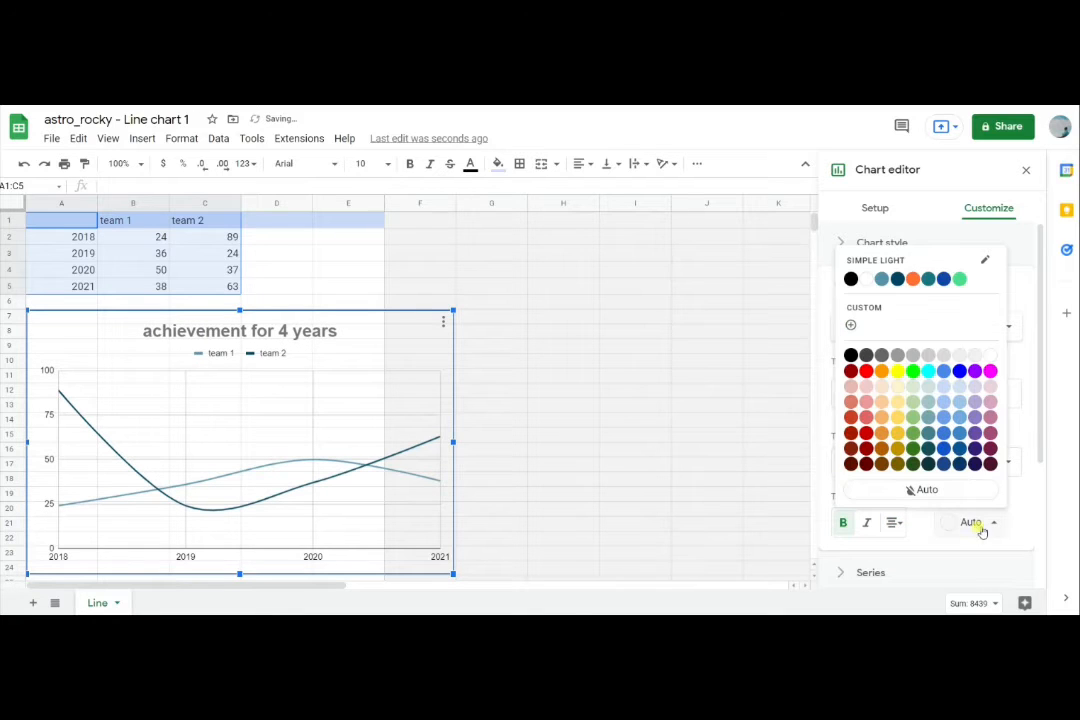
click(851, 355)
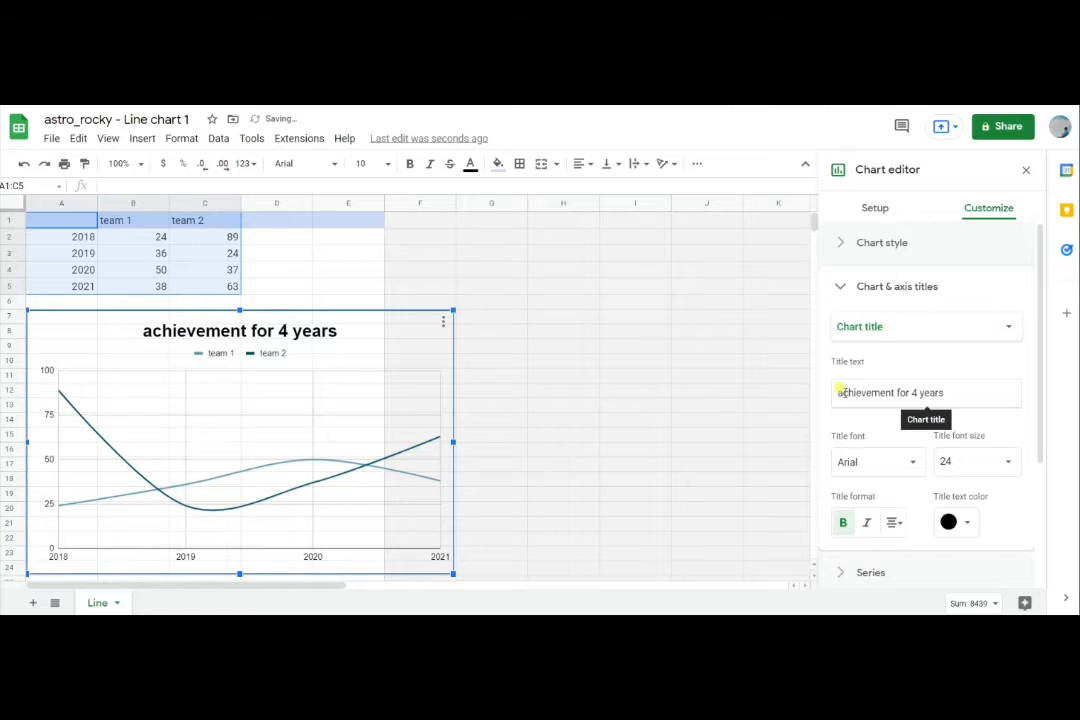
- Capitalize the first letter of the chart title so it reads "Achievement for 4 years", and finish the title settings
click(841, 391)
key(BackSpace)
text(A)
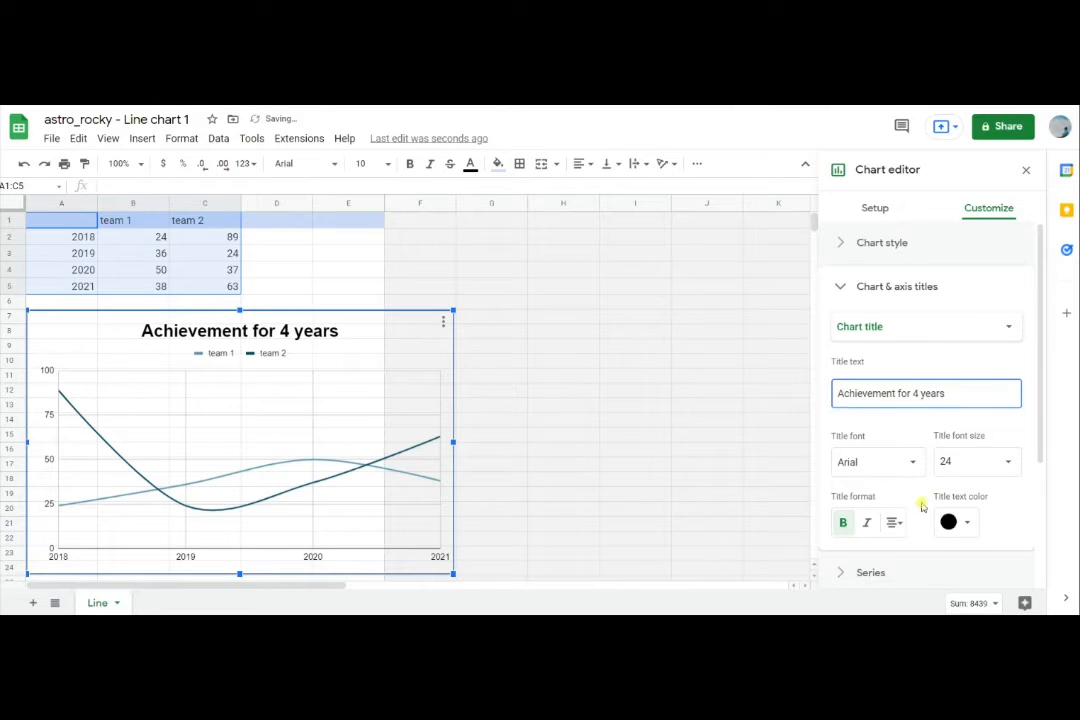
scroll(913, 504, down, 2)
scroll(908, 478, up, 2)
scroll(908, 478, up, 1)
click(911, 287)
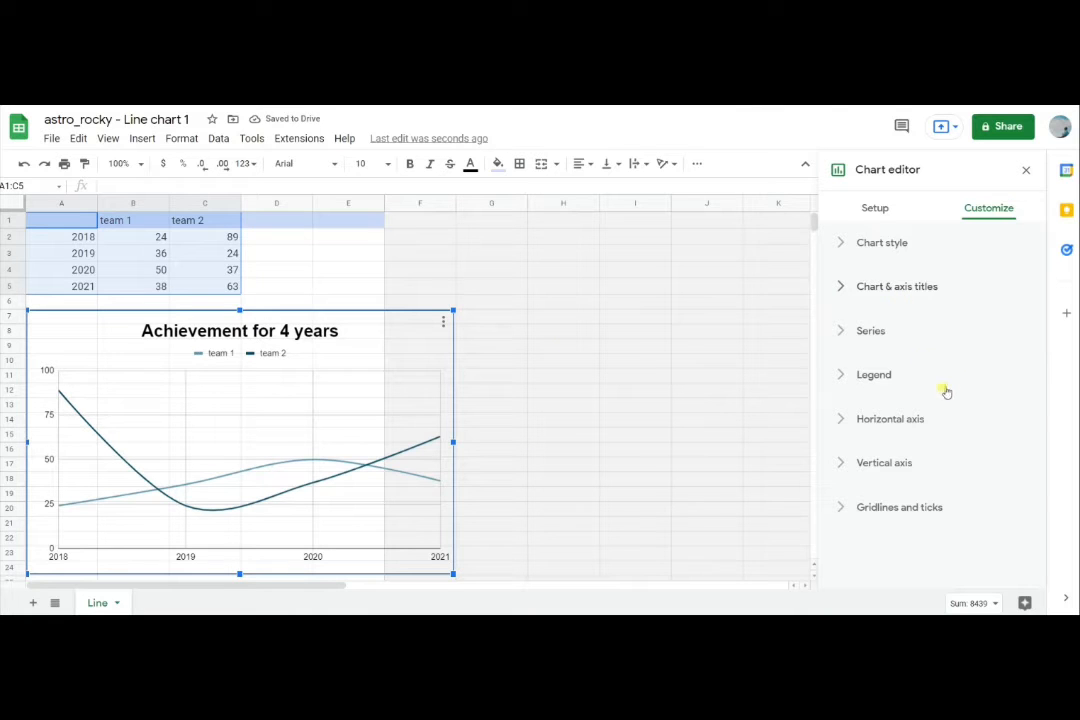
- Change the line color of the team 1 series to bright purple
click(866, 332)
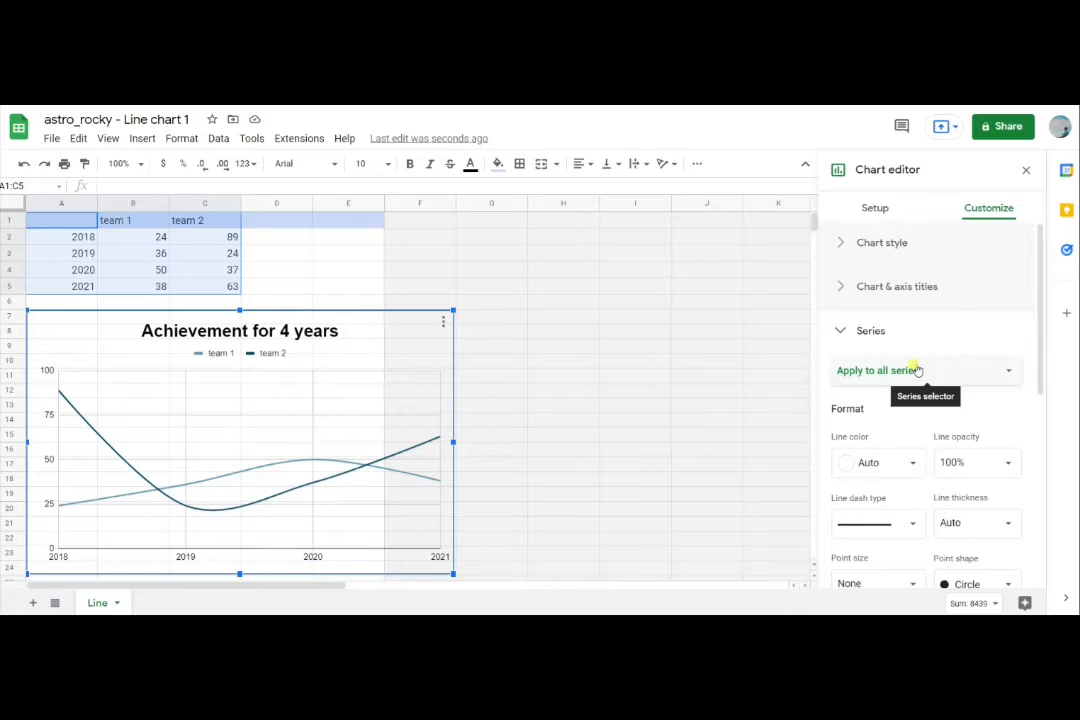
scroll(914, 368, down, 2)
scroll(921, 335, up, 1)
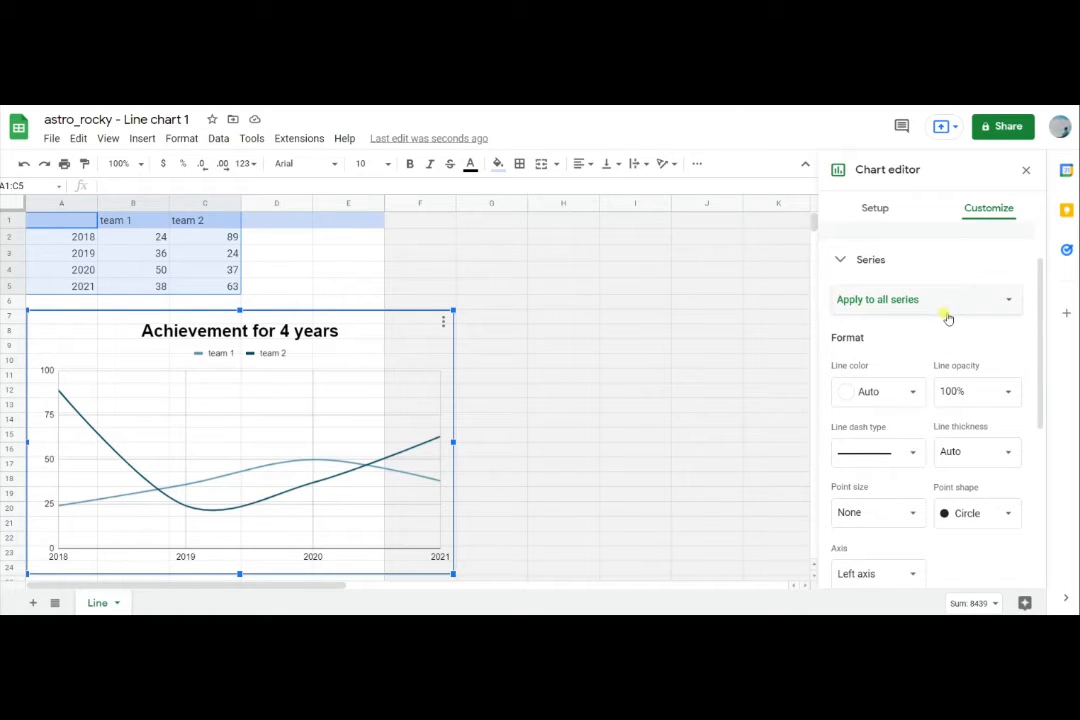
click(944, 310)
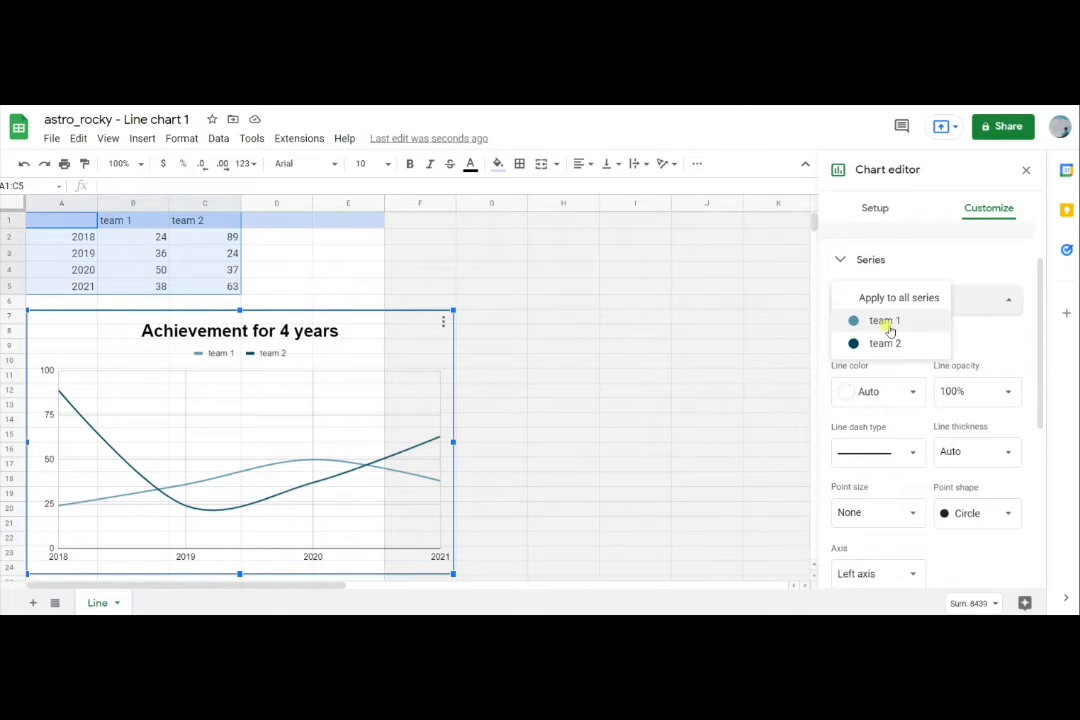
click(887, 325)
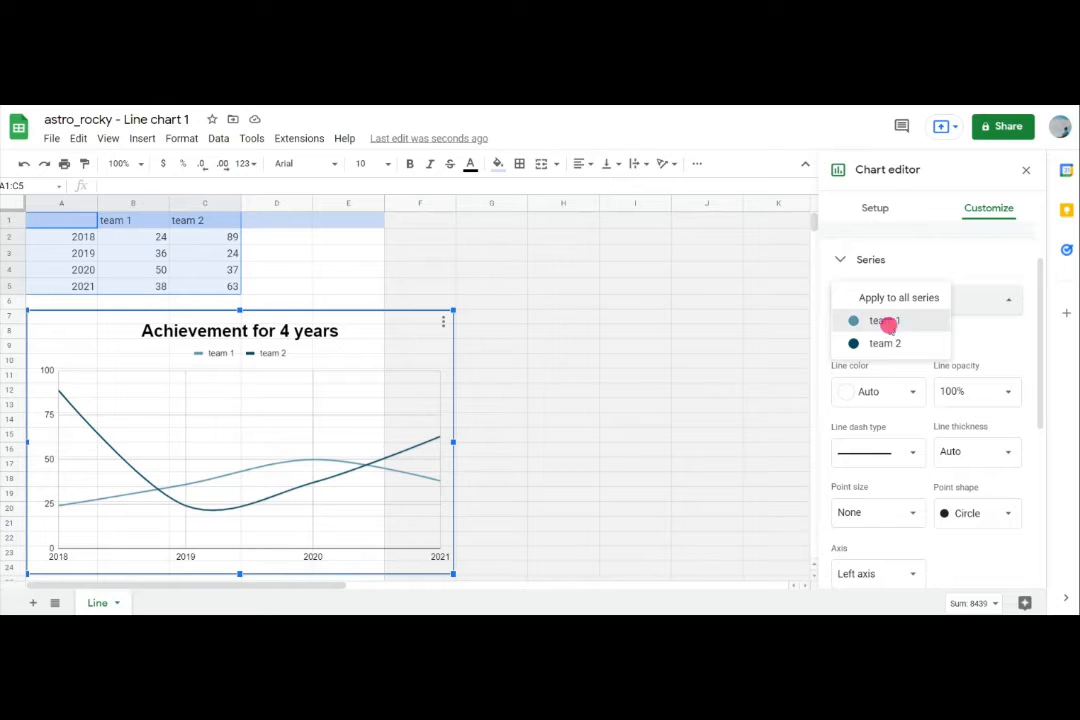
click(911, 396)
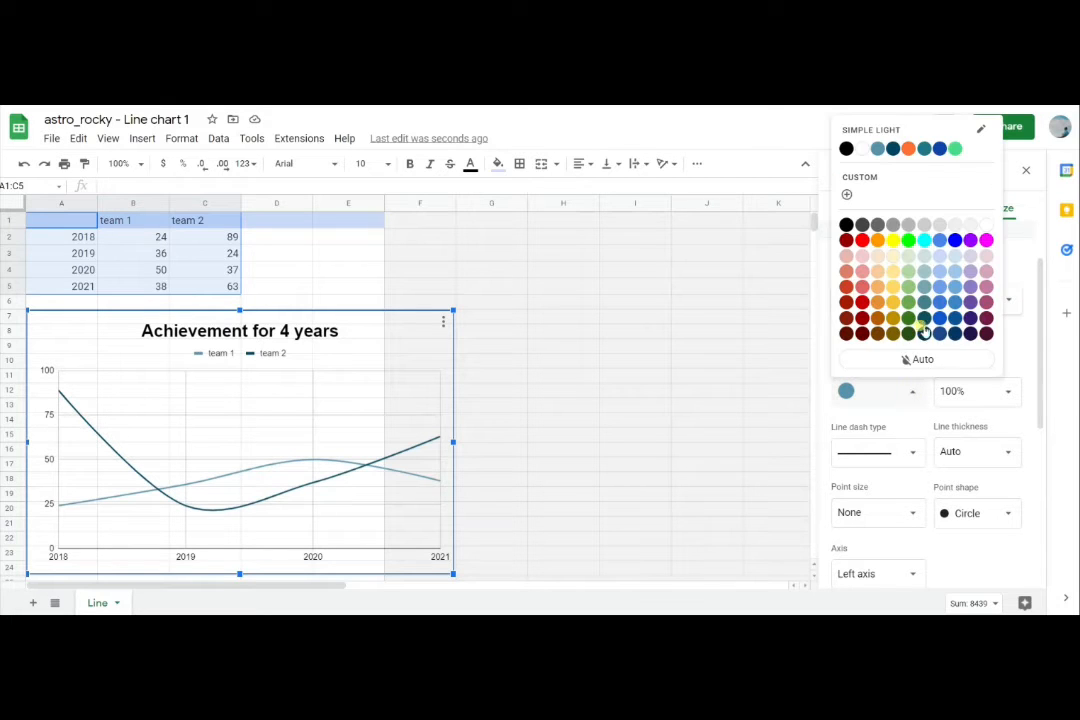
click(970, 242)
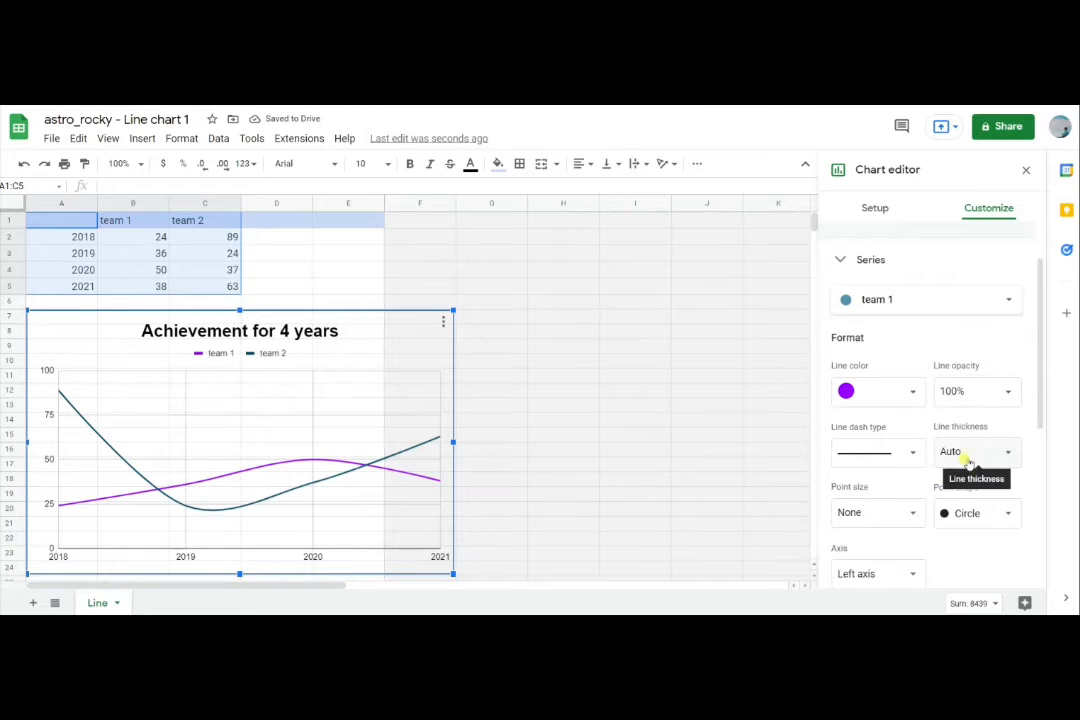
- Try a 7px point size on the team 1 line and reset the point size to None
scroll(900, 528, down, 3)
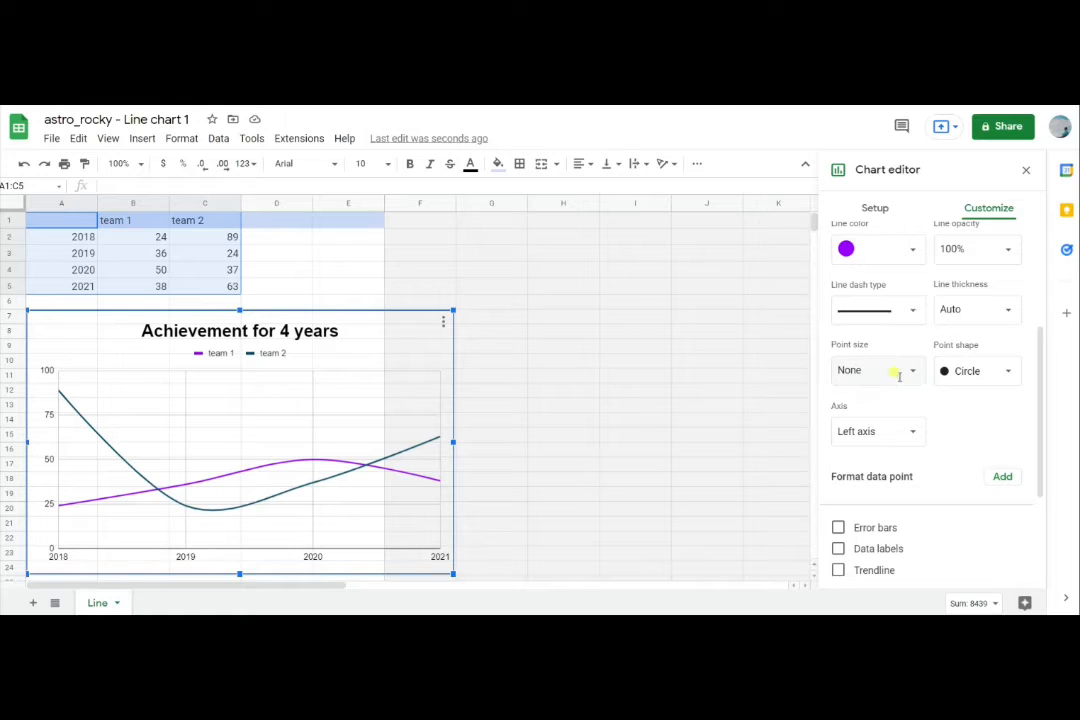
click(905, 379)
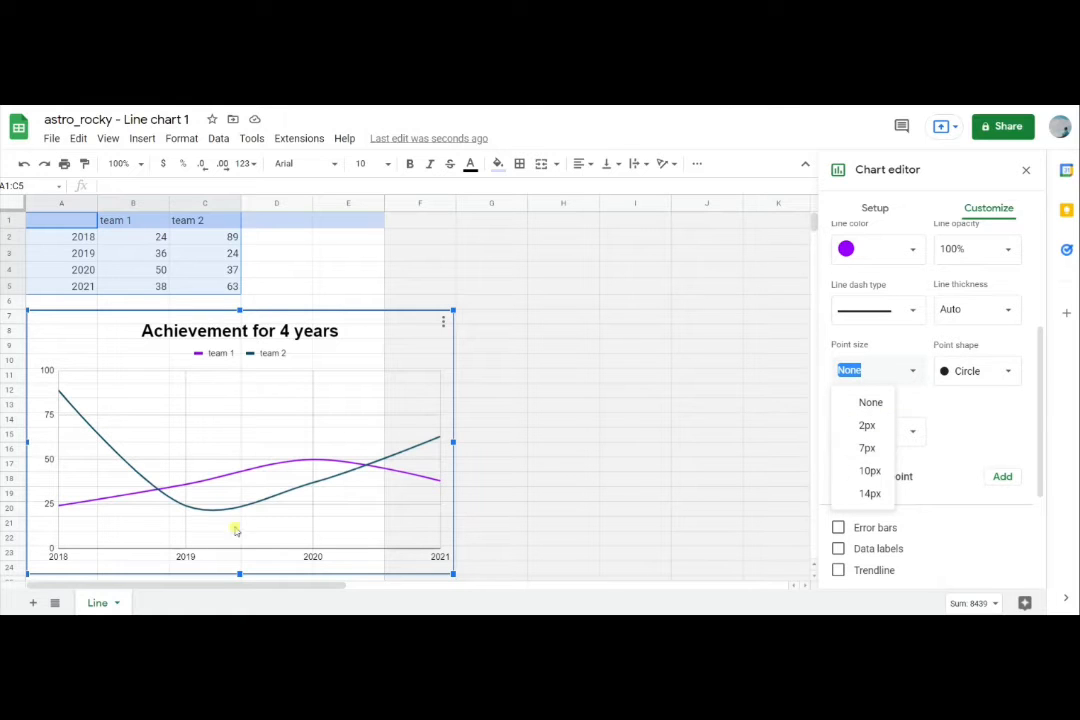
click(866, 449)
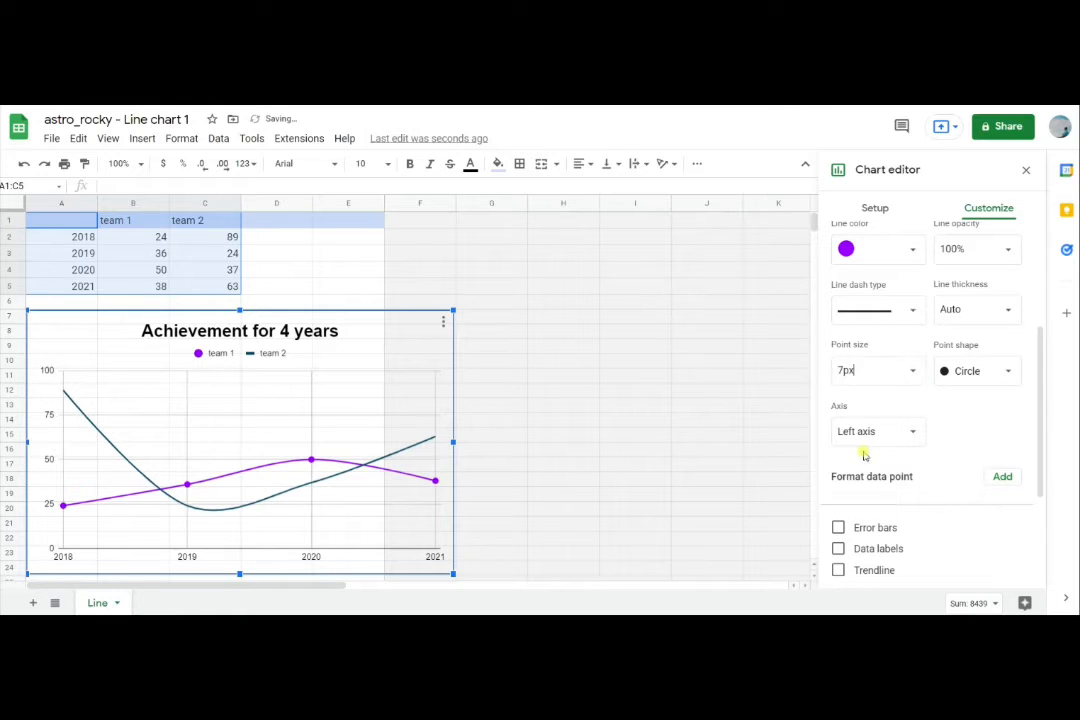
click(913, 379)
click(855, 403)
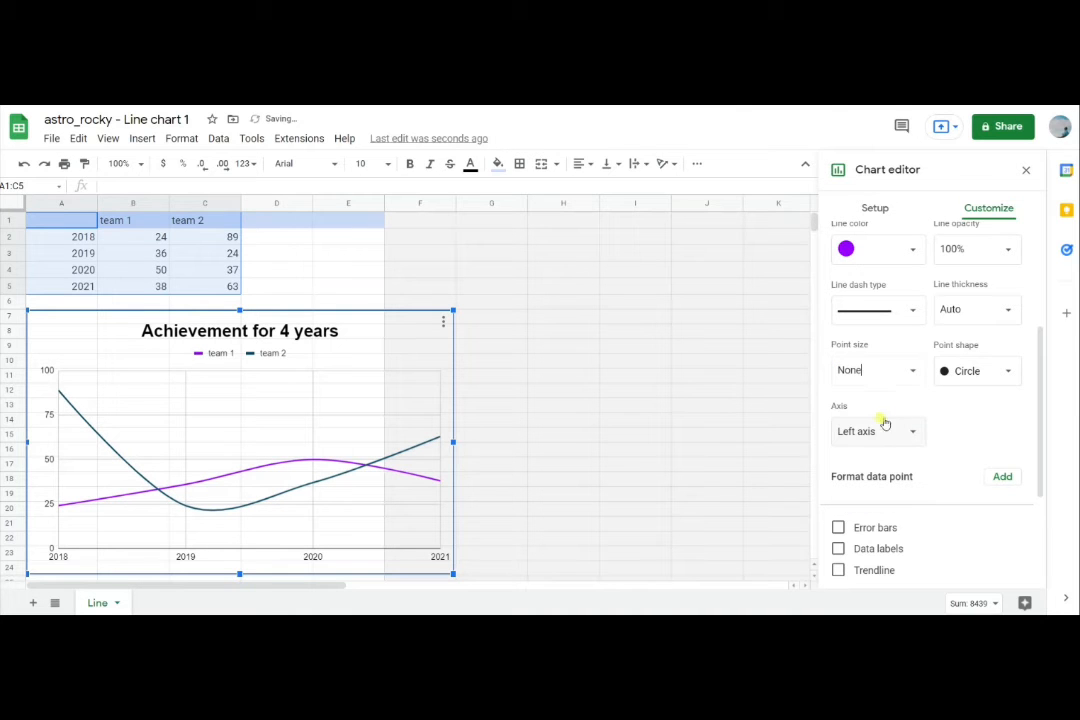
- Change the line color of the team 2 series to a medium green
scroll(930, 398, up, 2)
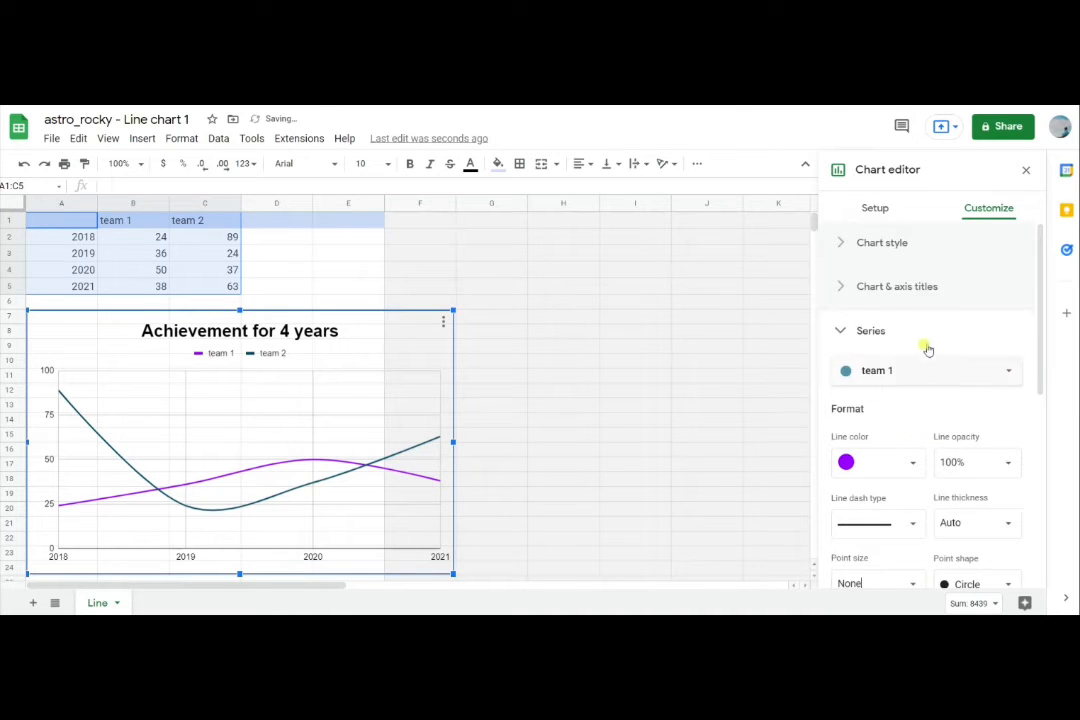
click(878, 372)
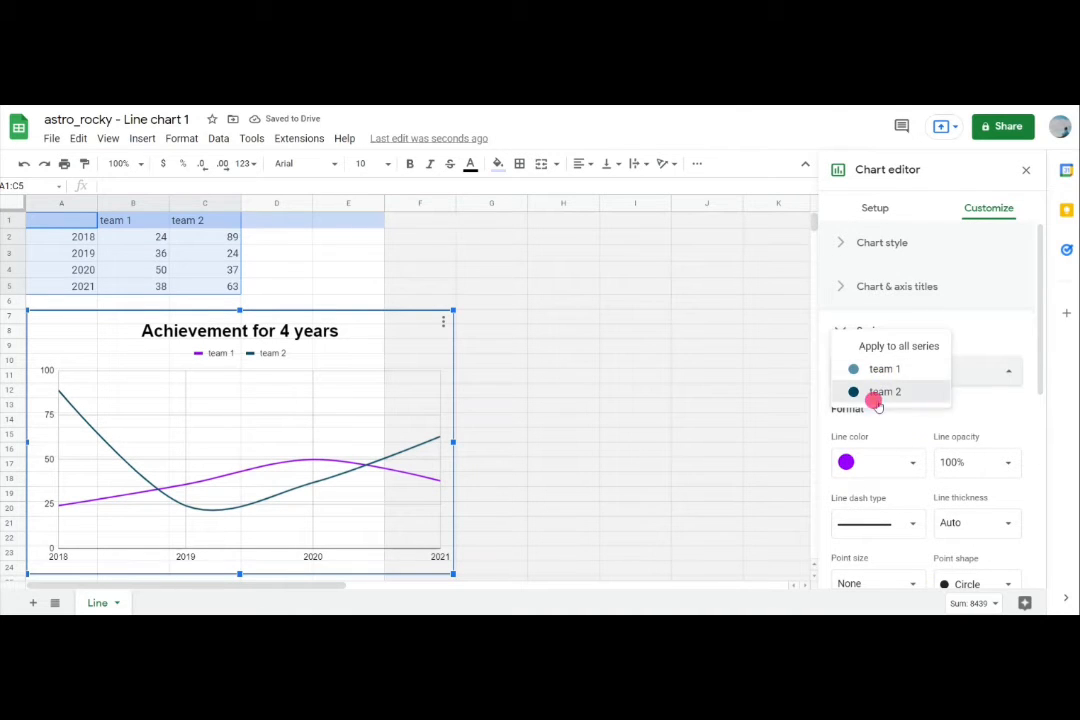
click(877, 394)
scroll(890, 445, down, 2)
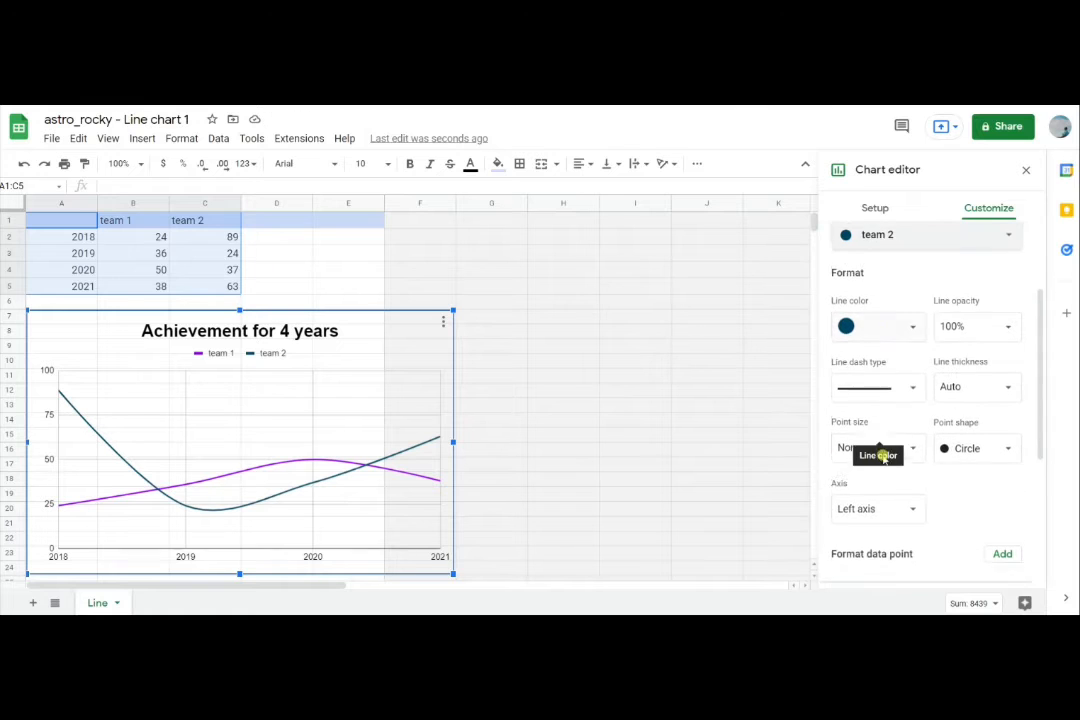
click(912, 321)
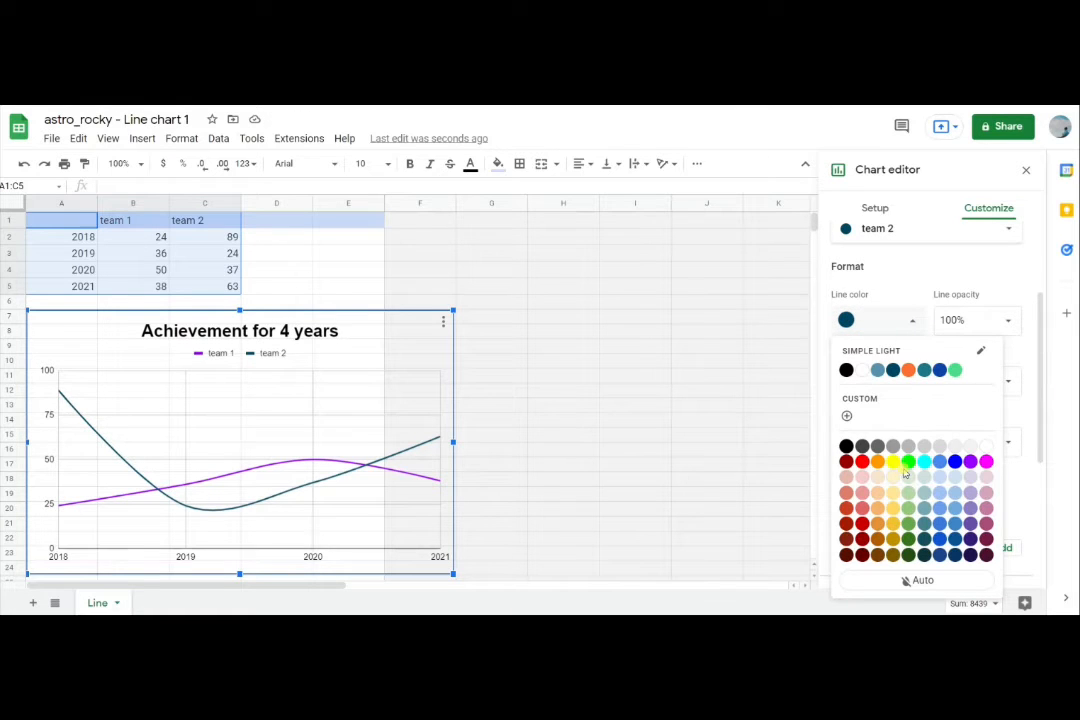
click(908, 524)
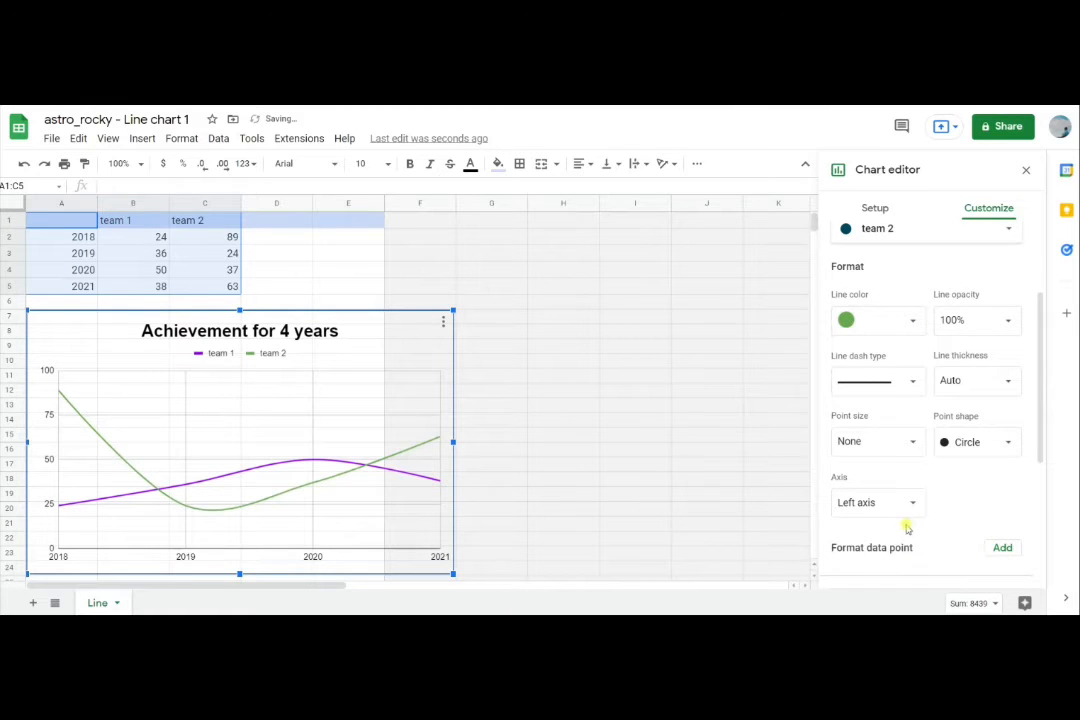
- Finish the series settings and place the chart legend at the bottom of the chart
scroll(899, 511, down, 3)
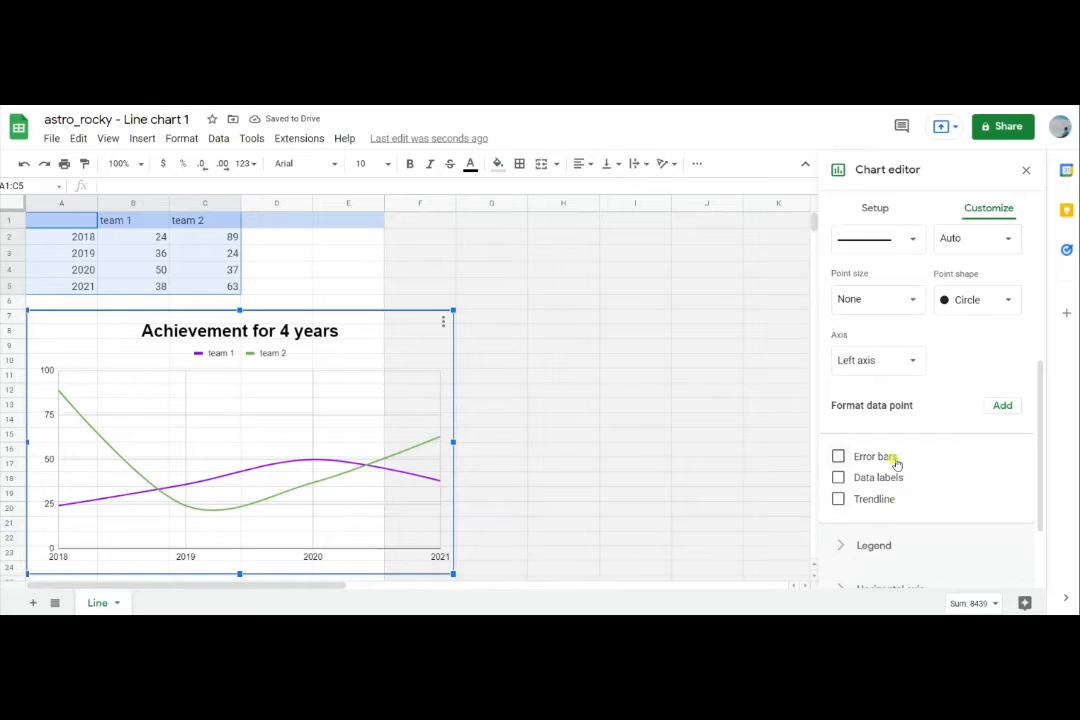
scroll(896, 460, up, 3)
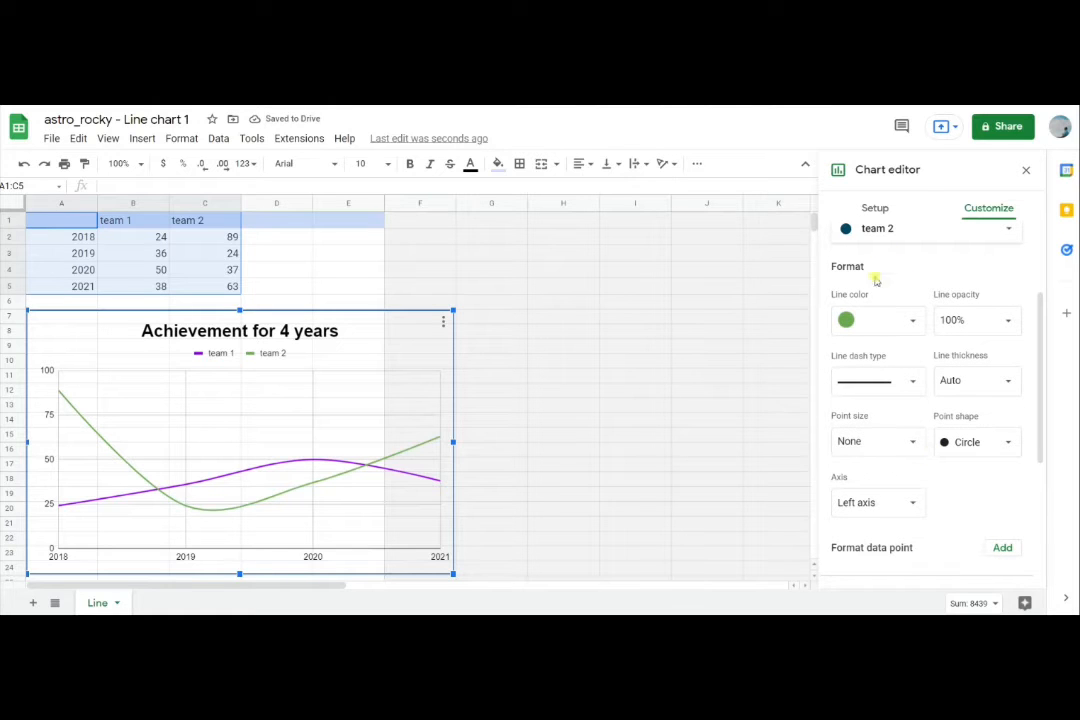
scroll(866, 268, up, 3)
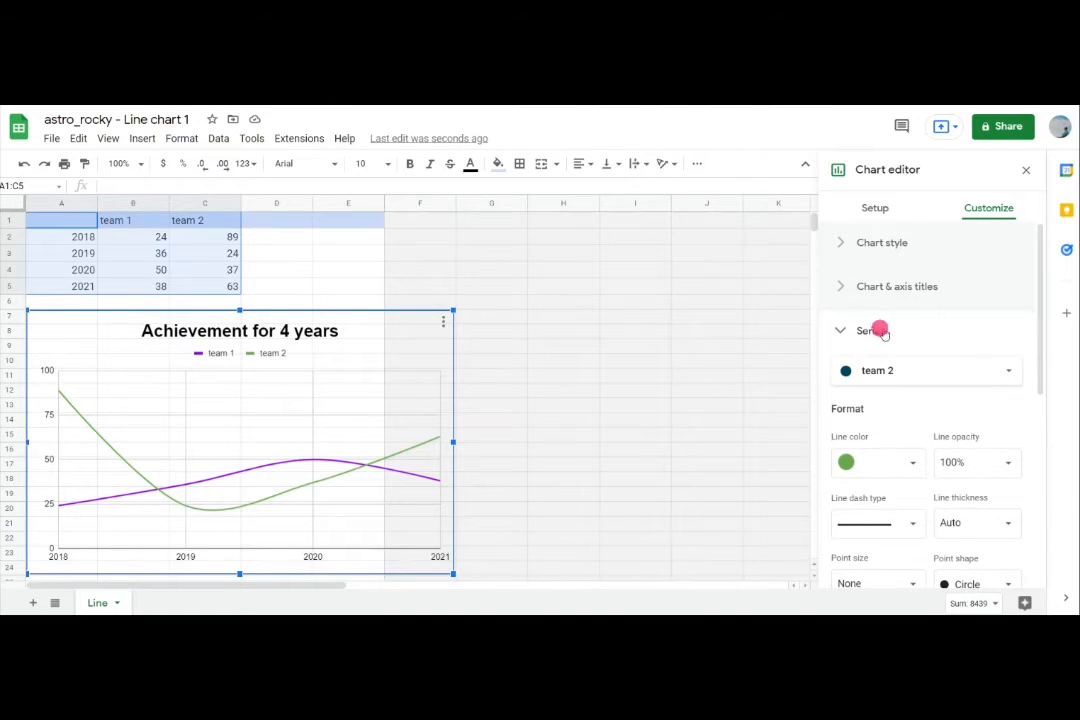
click(878, 330)
click(868, 376)
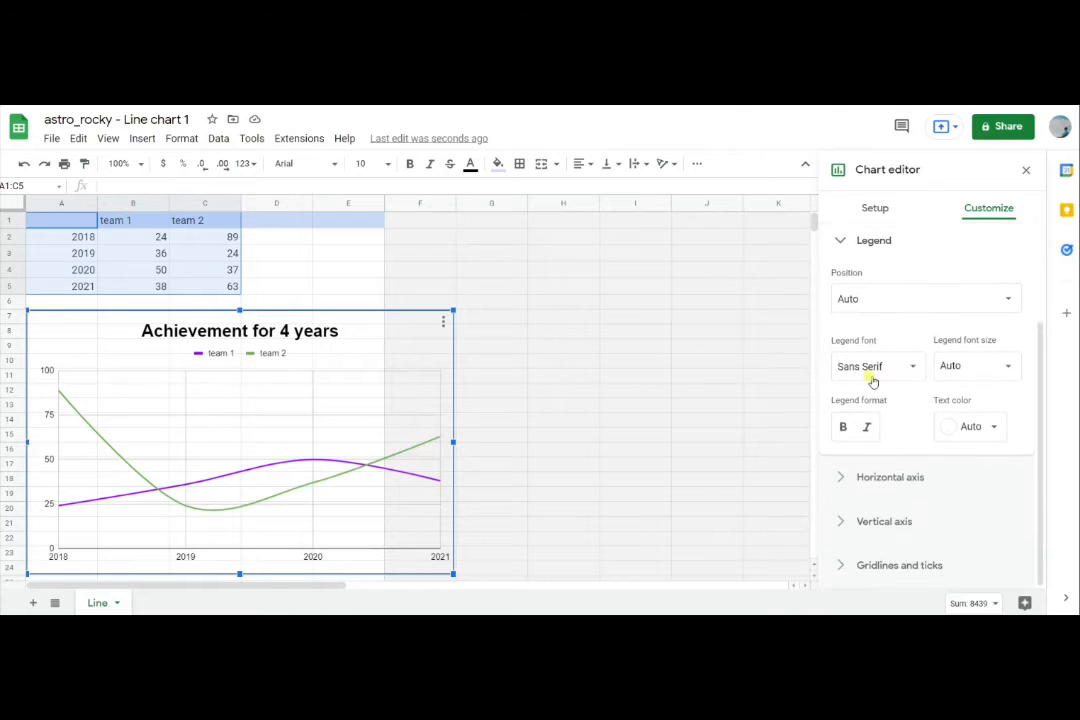
click(883, 300)
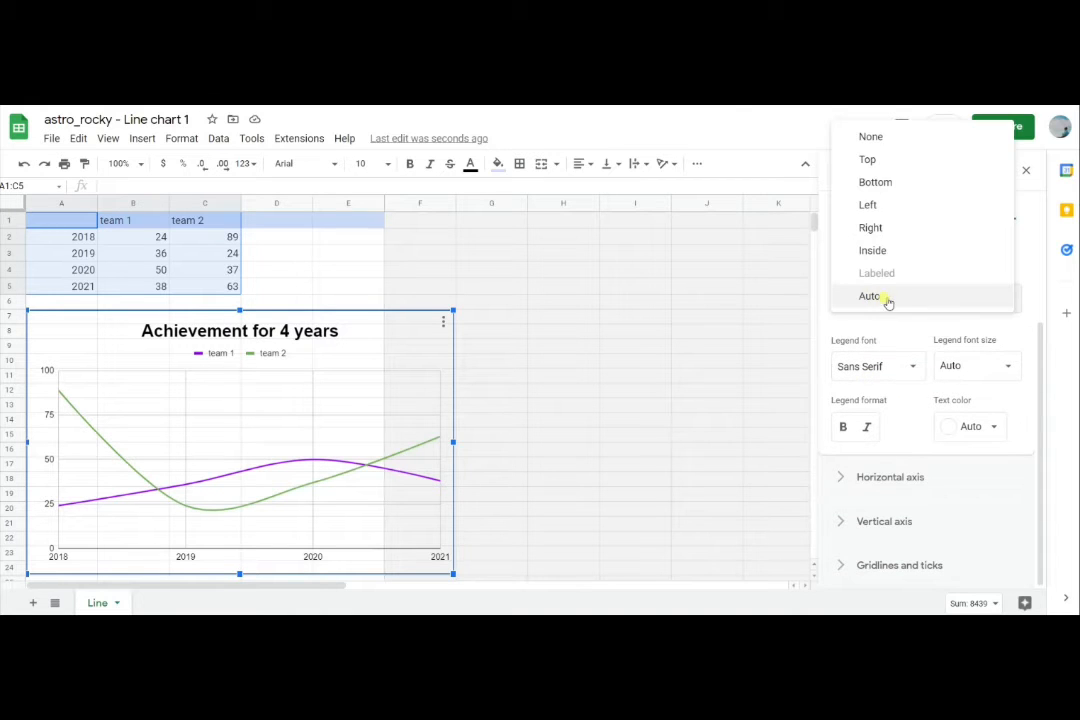
click(890, 182)
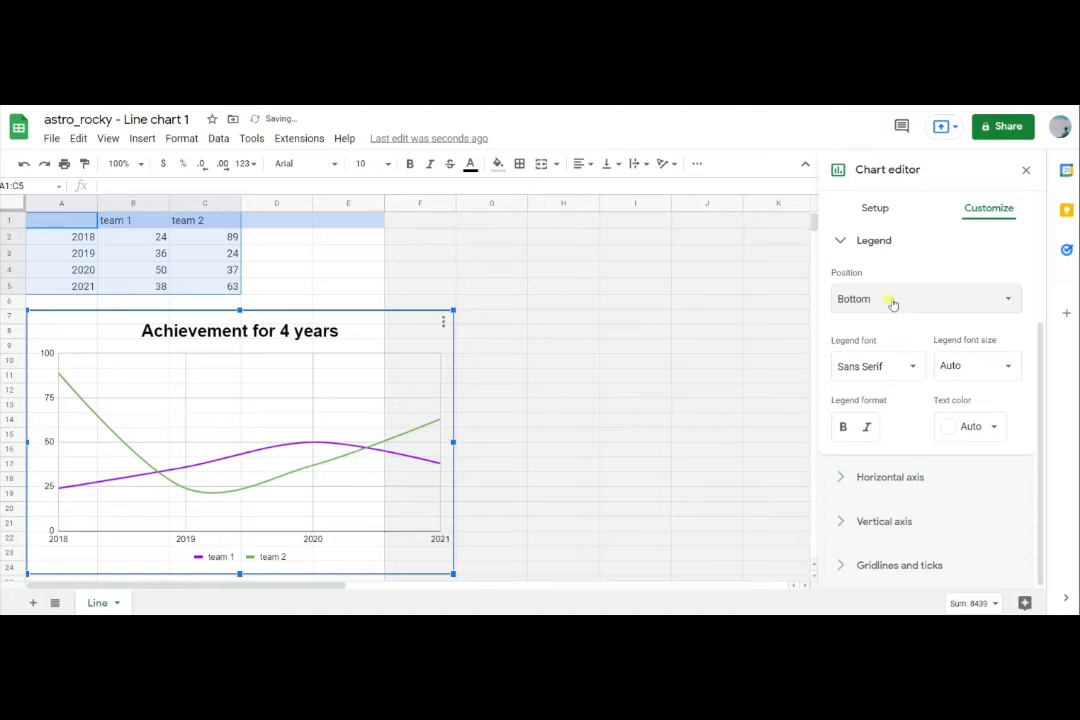
- Make the chart's legend text bold and dark gray
click(842, 427)
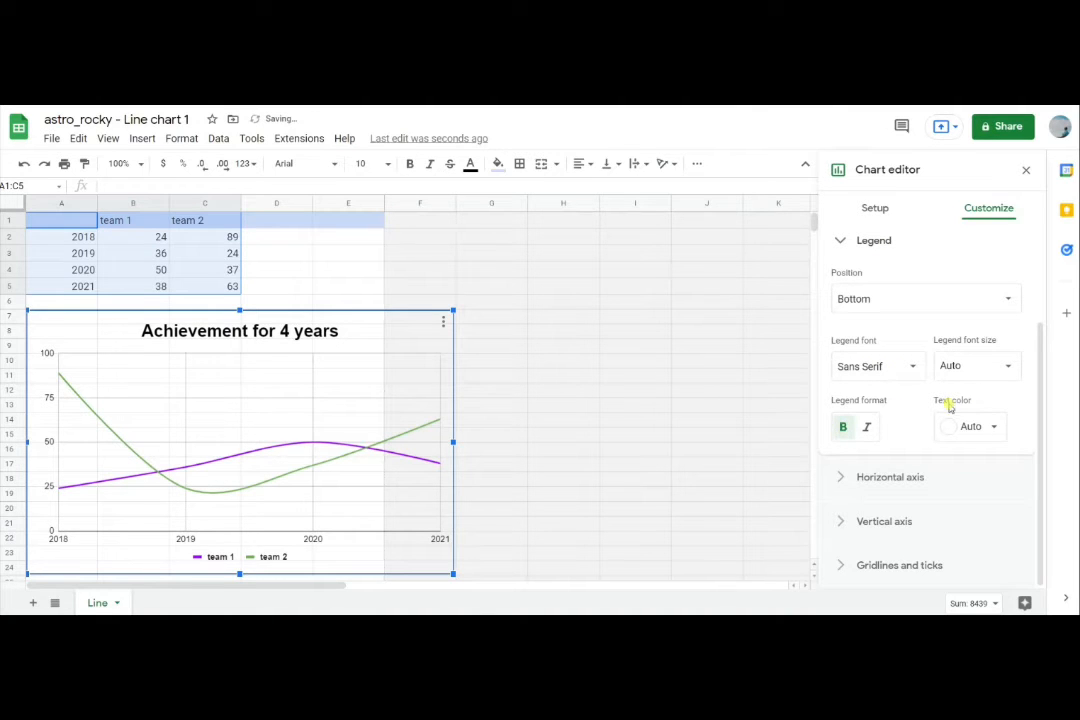
click(984, 428)
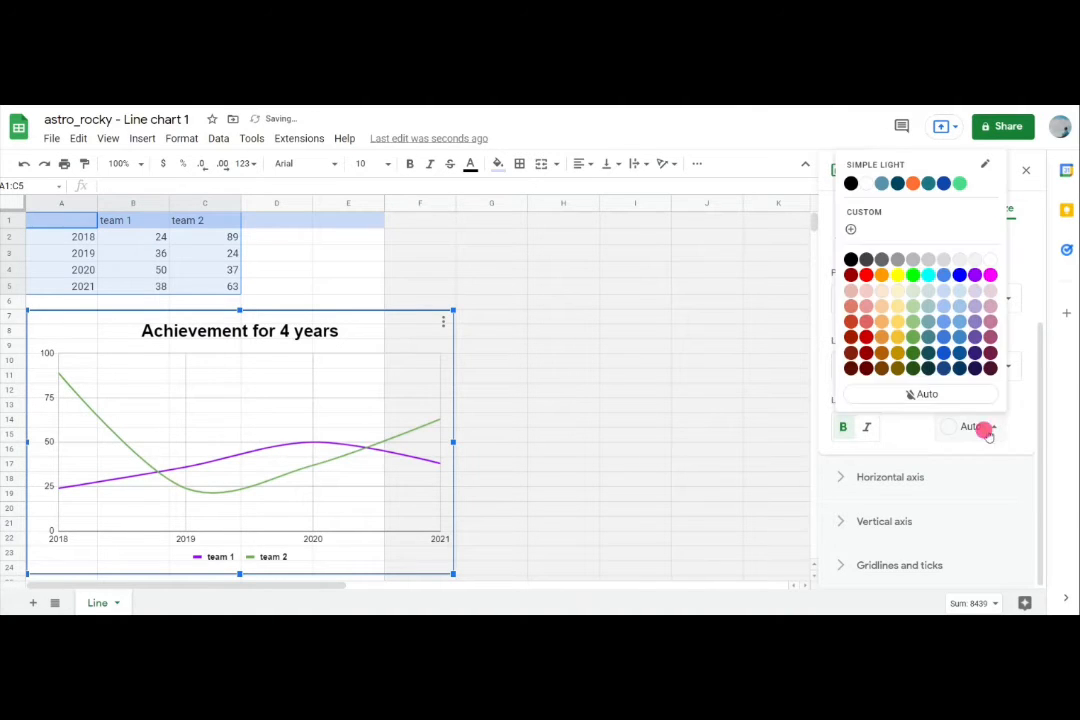
click(879, 262)
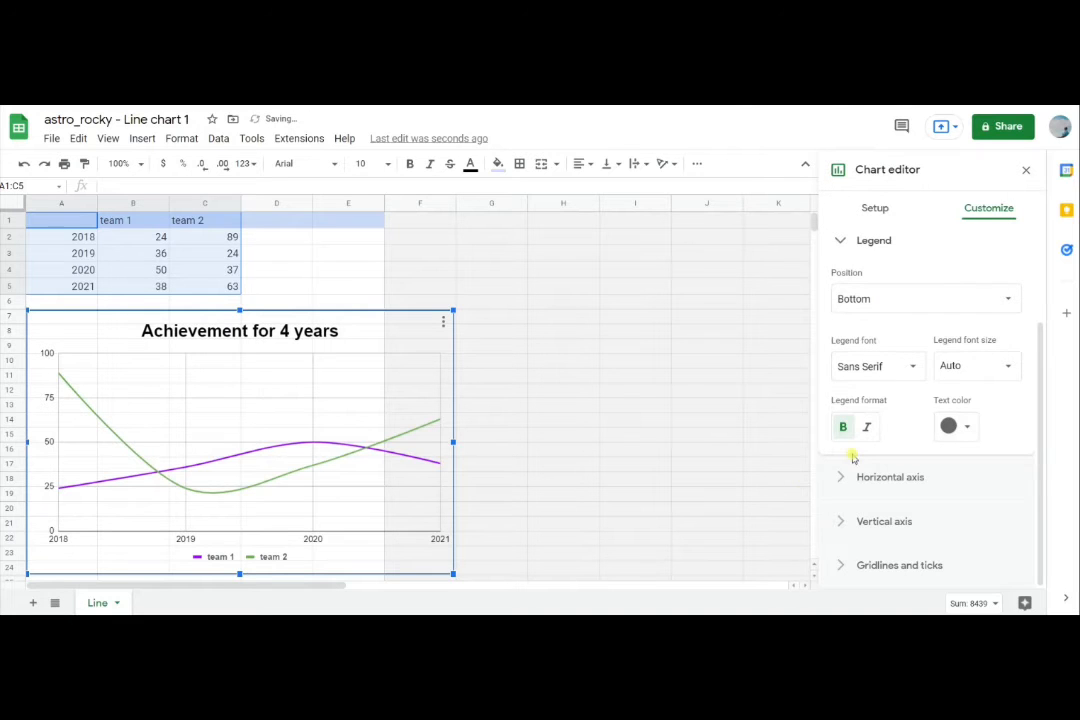
- Set the legend font size to 14 and finish the legend settings
click(997, 364)
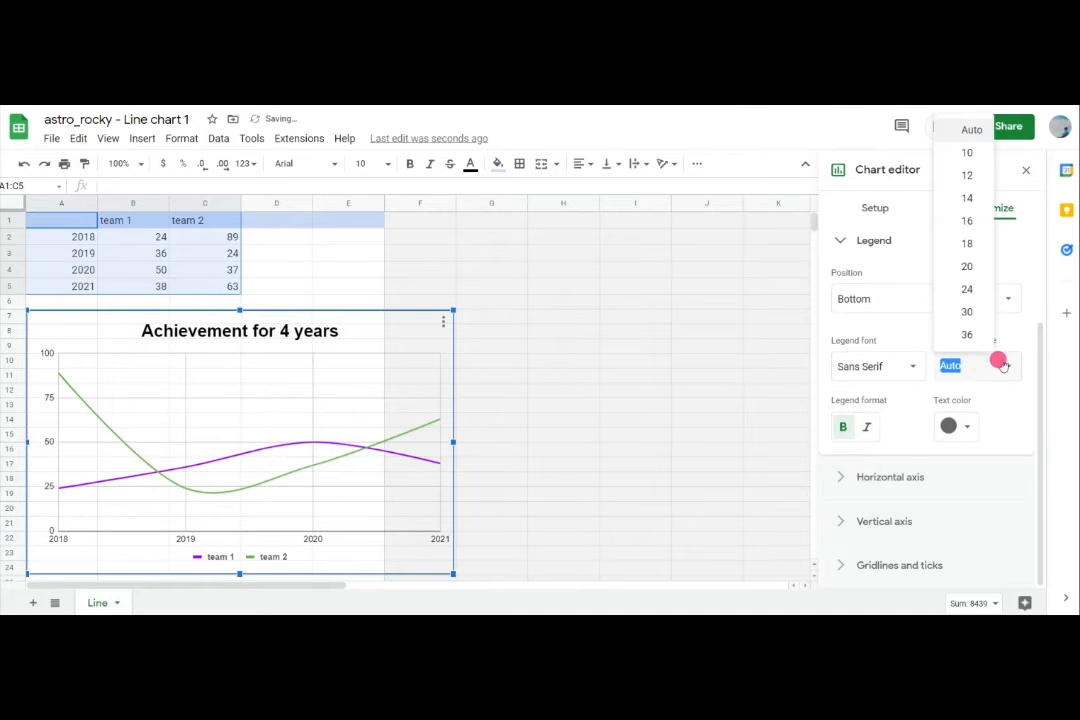
click(960, 198)
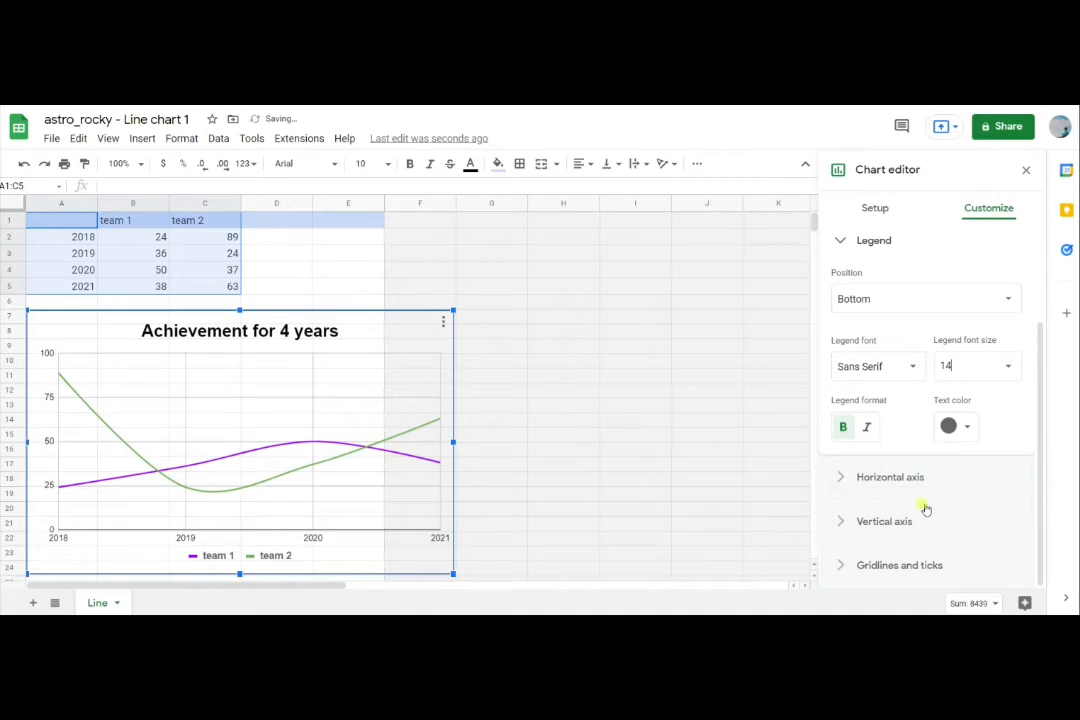
scroll(891, 460, up, 3)
click(877, 378)
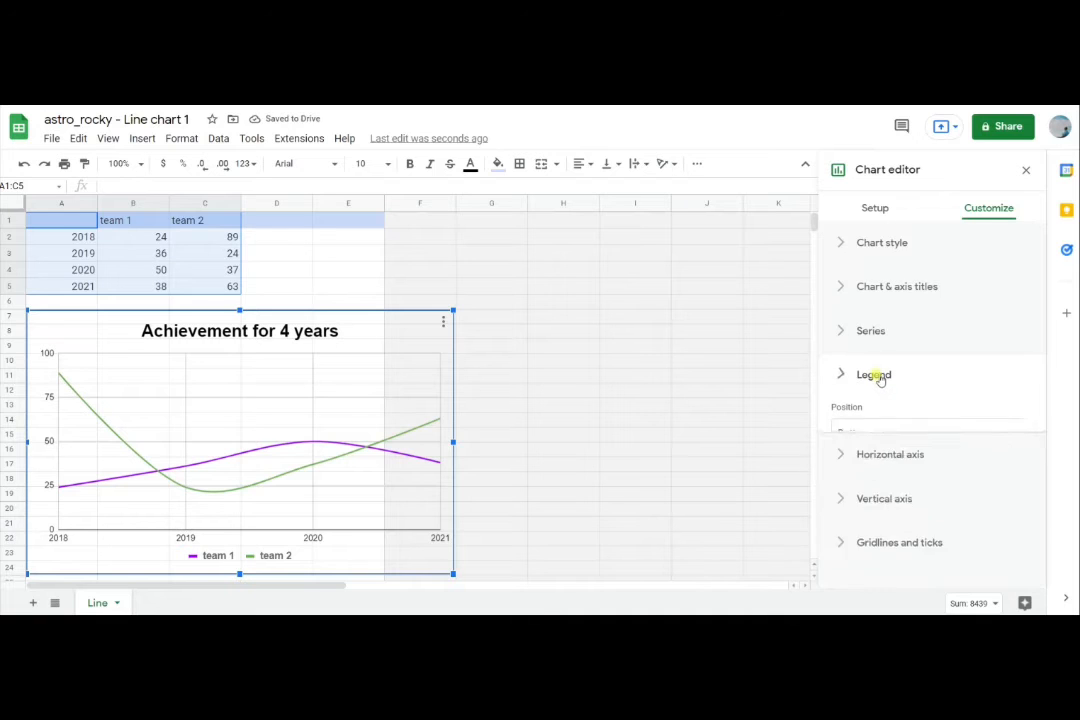
- Make the year labels on the chart's horizontal axis bold and finish the horizontal axis settings
click(879, 427)
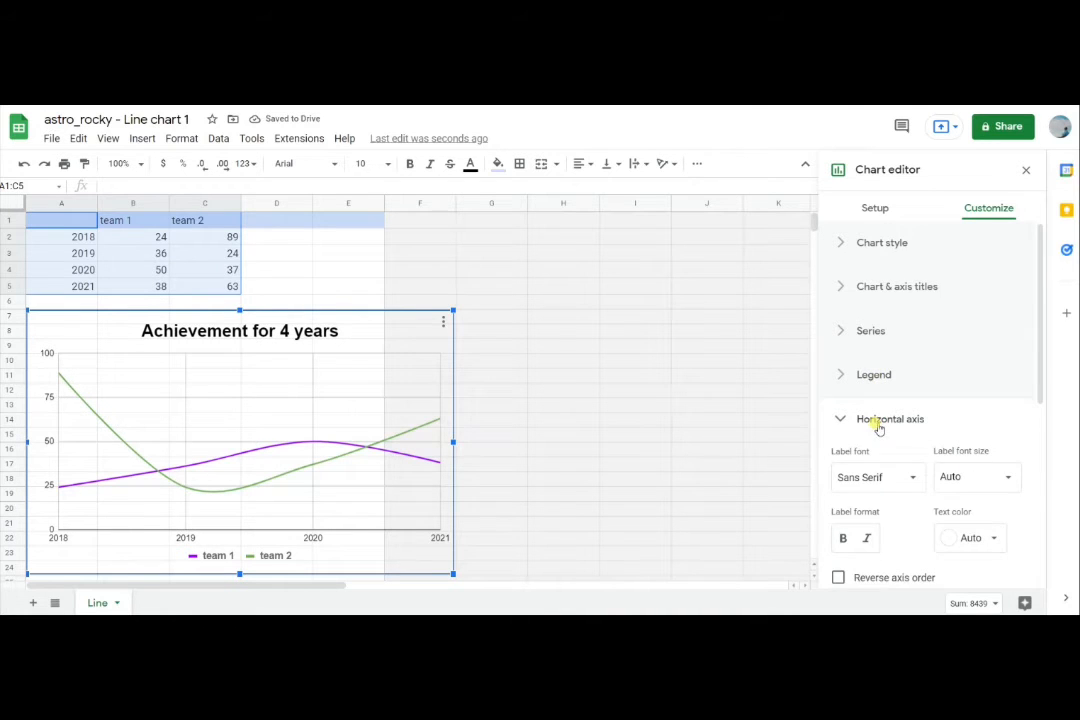
scroll(879, 427, down, 3)
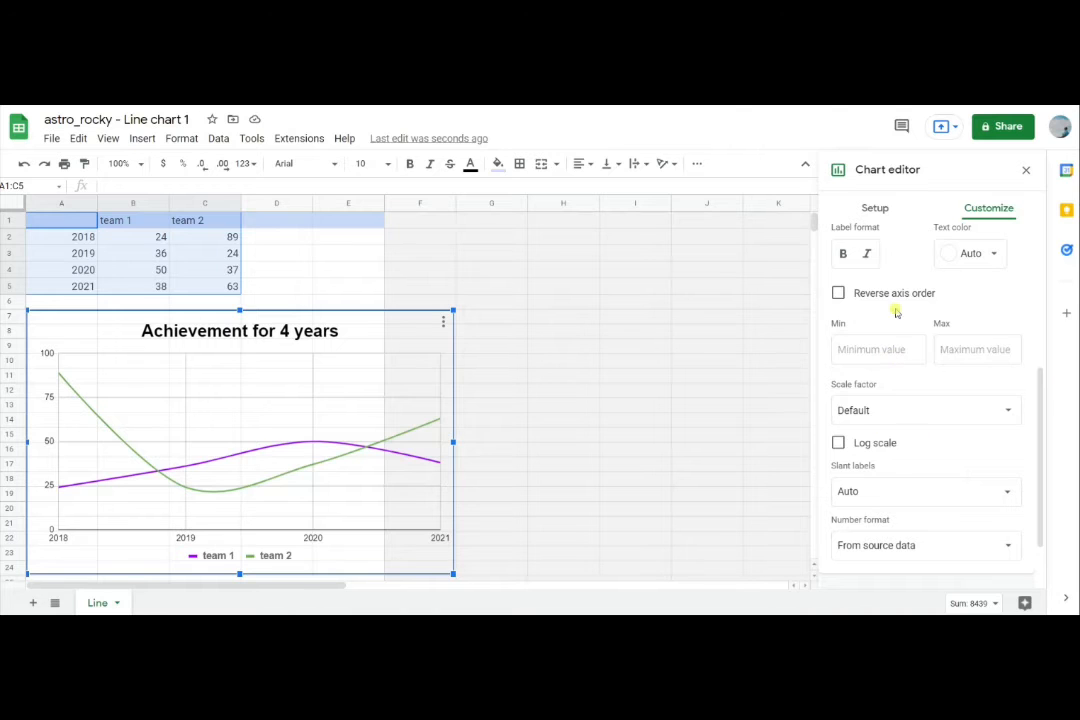
scroll(897, 313, up, 1)
click(841, 330)
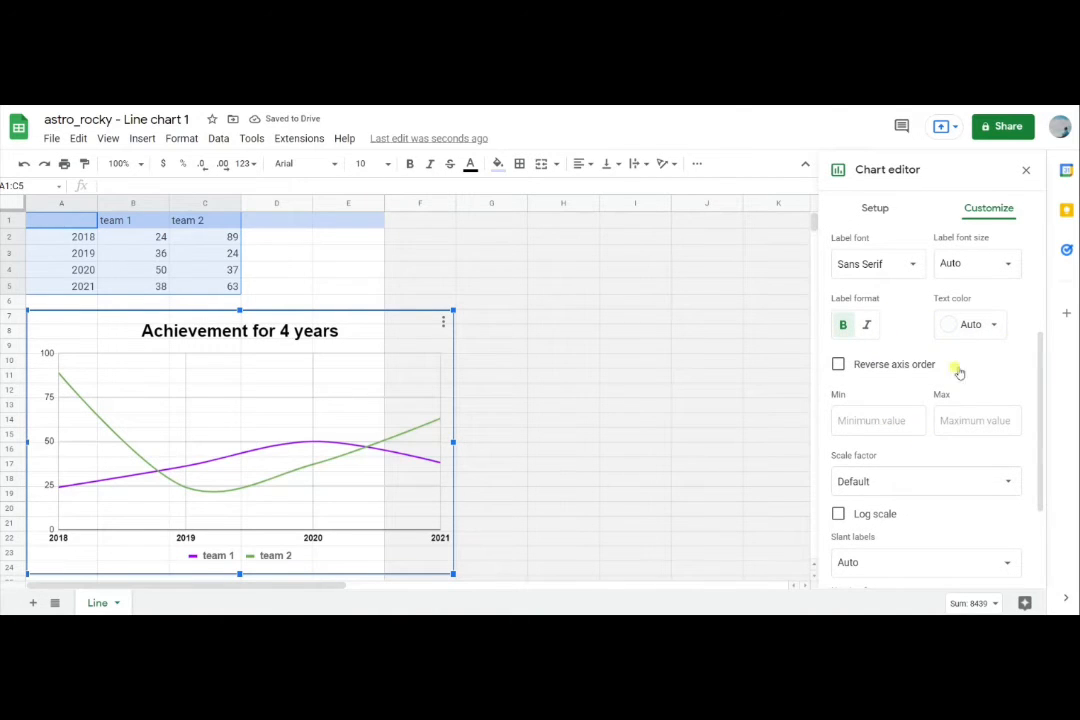
scroll(867, 390, up, 1)
click(877, 270)
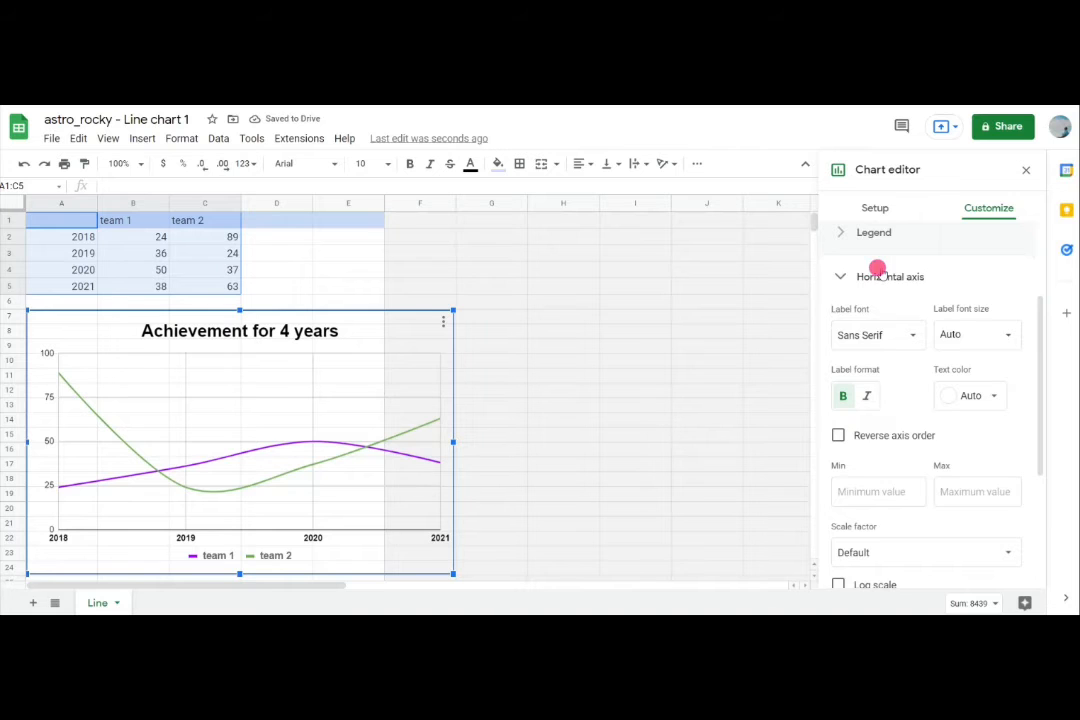
- Show the axis line on the chart's vertical axis and make its labels bold
click(873, 463)
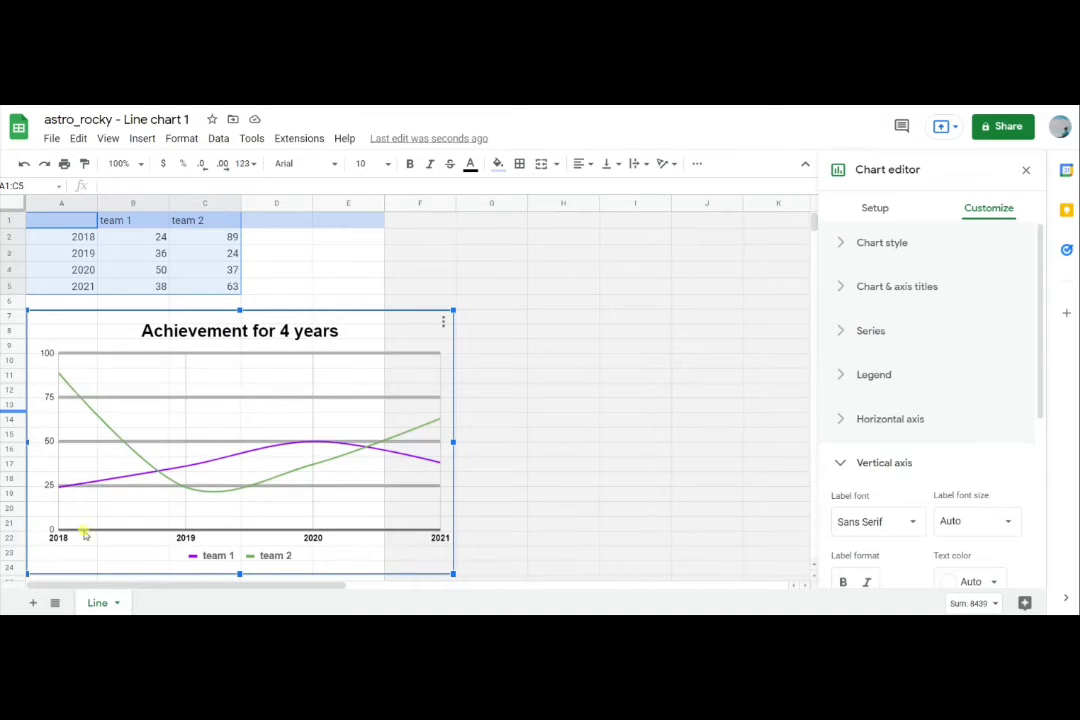
scroll(935, 451, down, 1)
scroll(917, 475, down, 2)
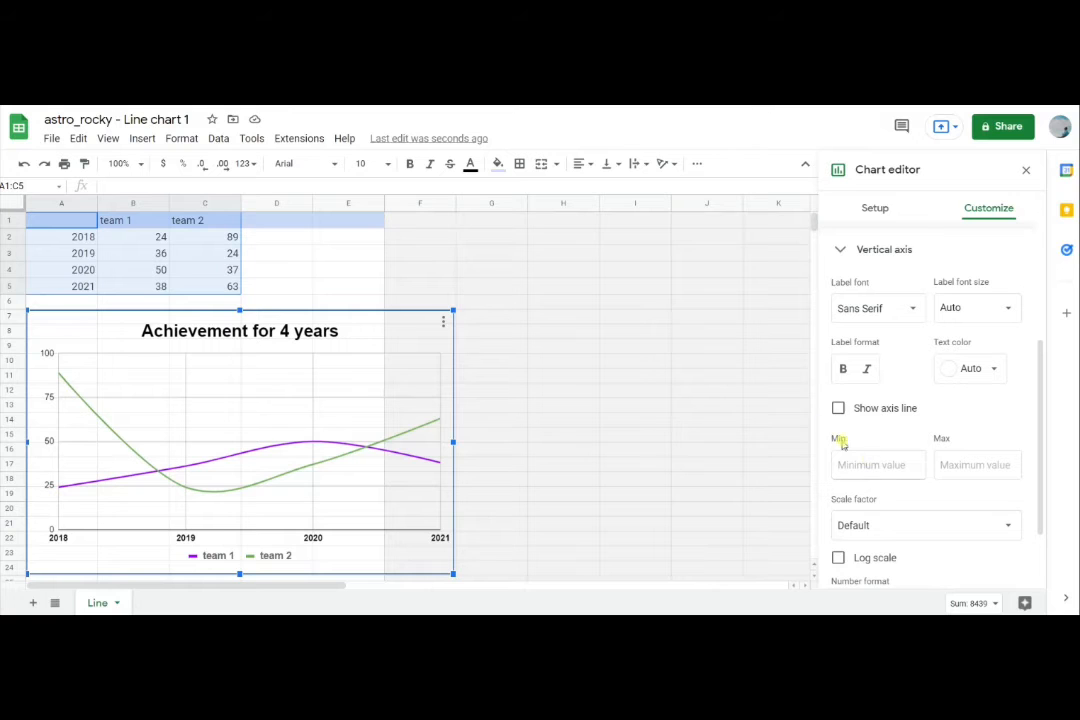
click(838, 408)
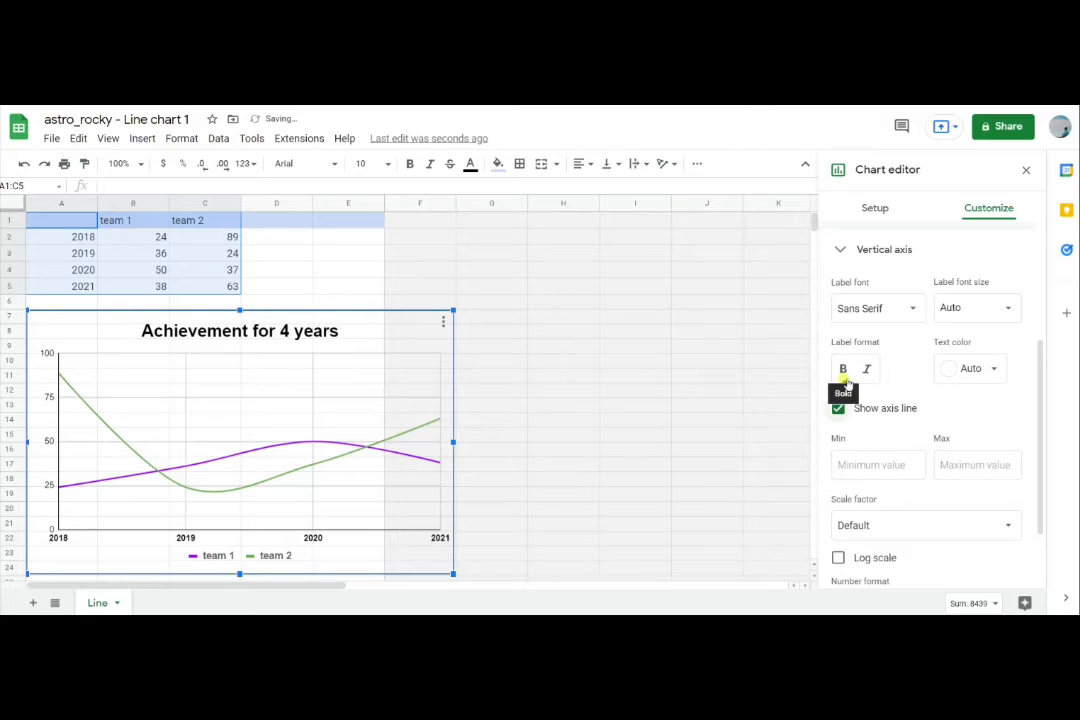
click(843, 370)
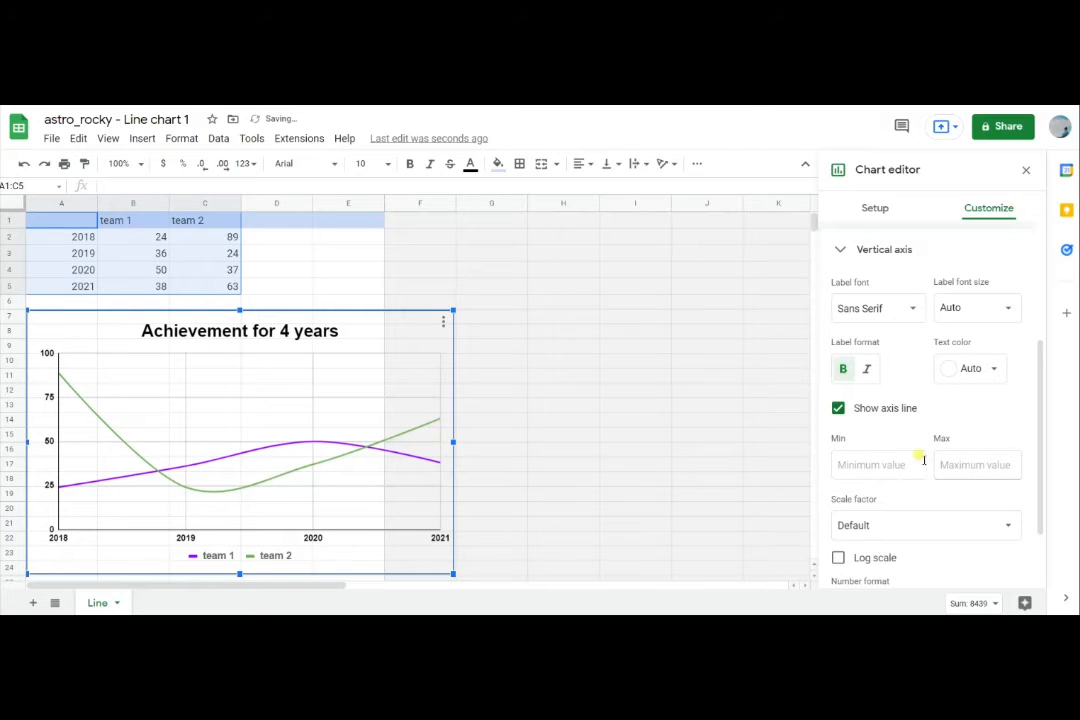
scroll(917, 458, down, 1)
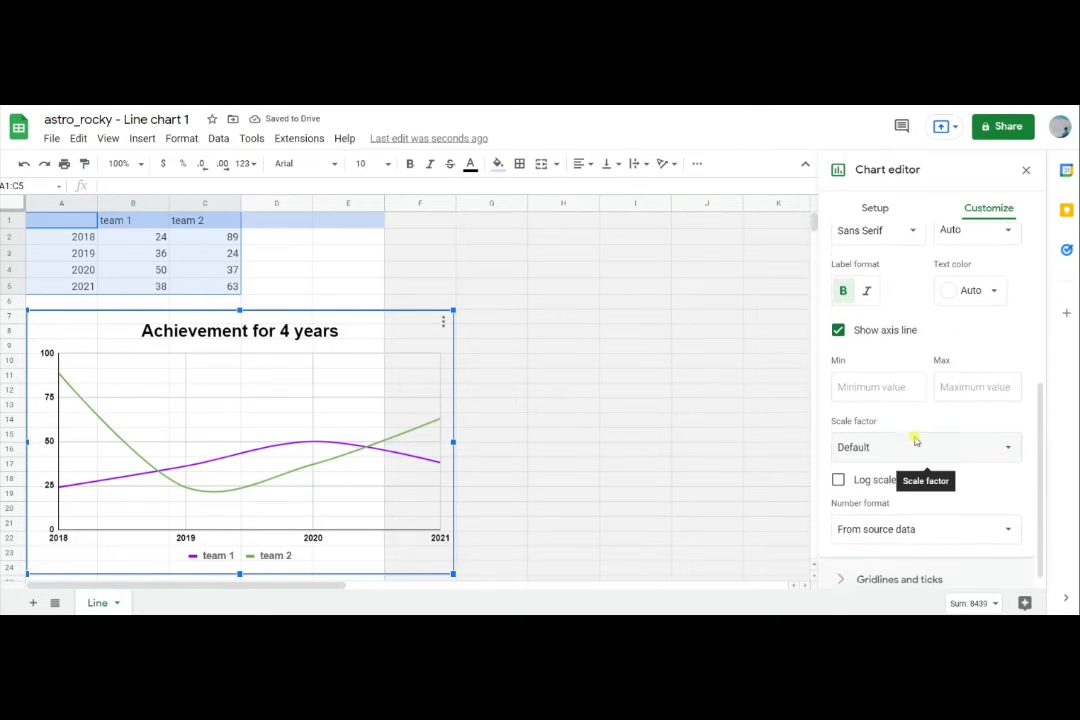
scroll(915, 440, up, 3)
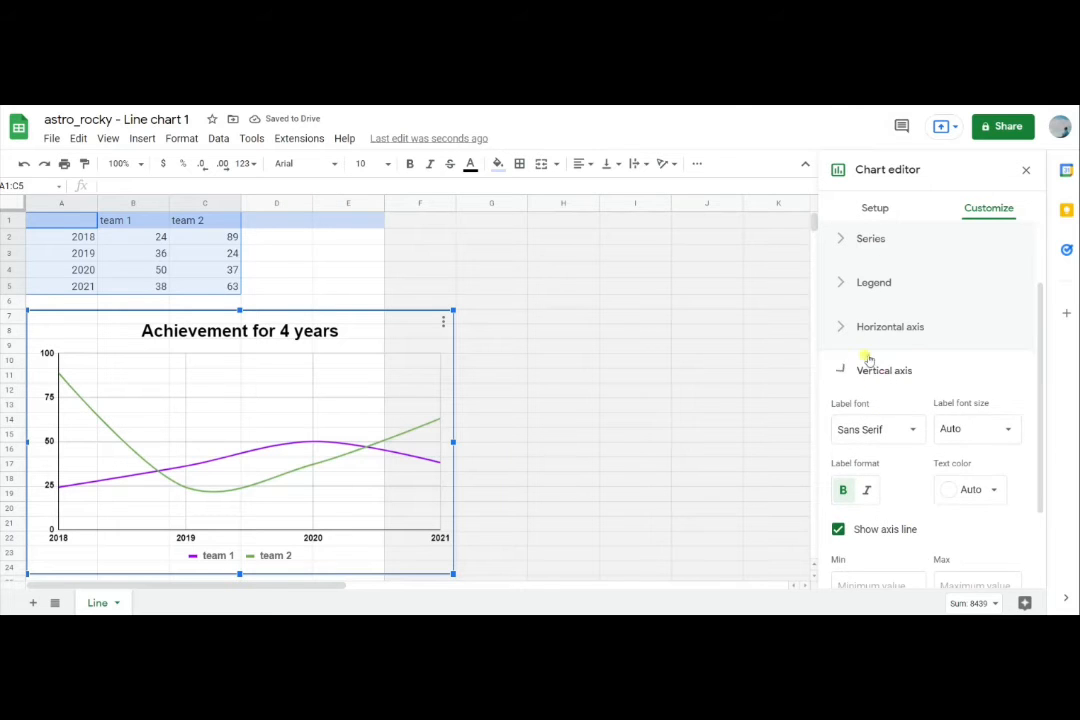
click(870, 367)
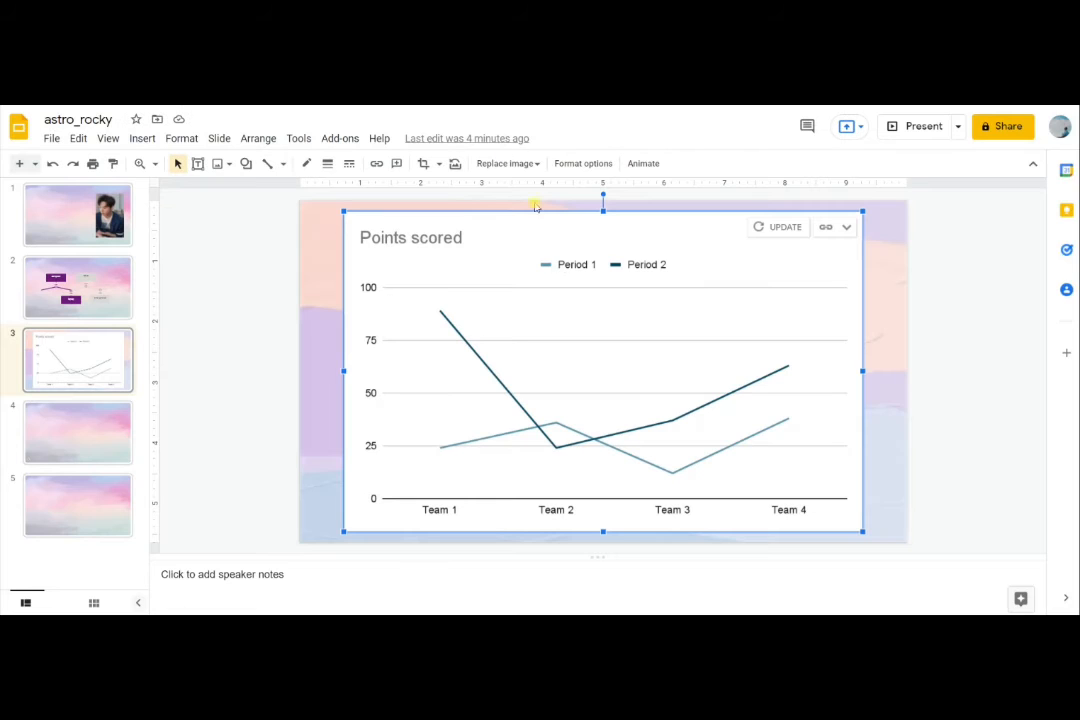
- Switch to the Google Slides presentation and update the linked line chart on slide 3 from its spreadsheet
click(778, 233)
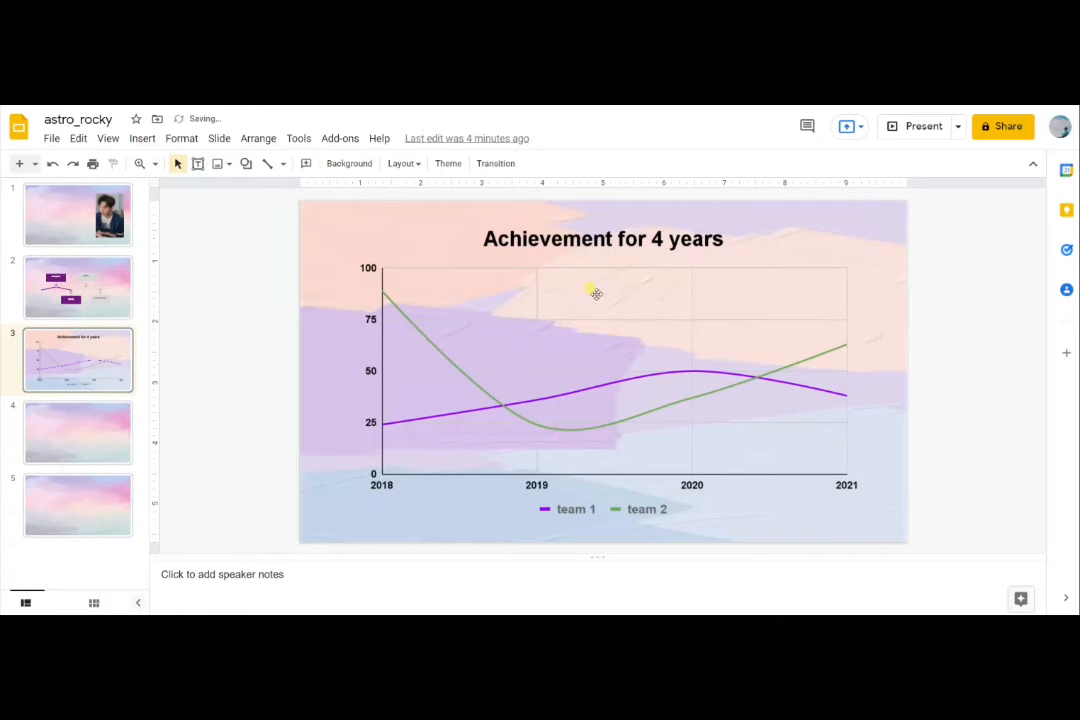
click(686, 310)
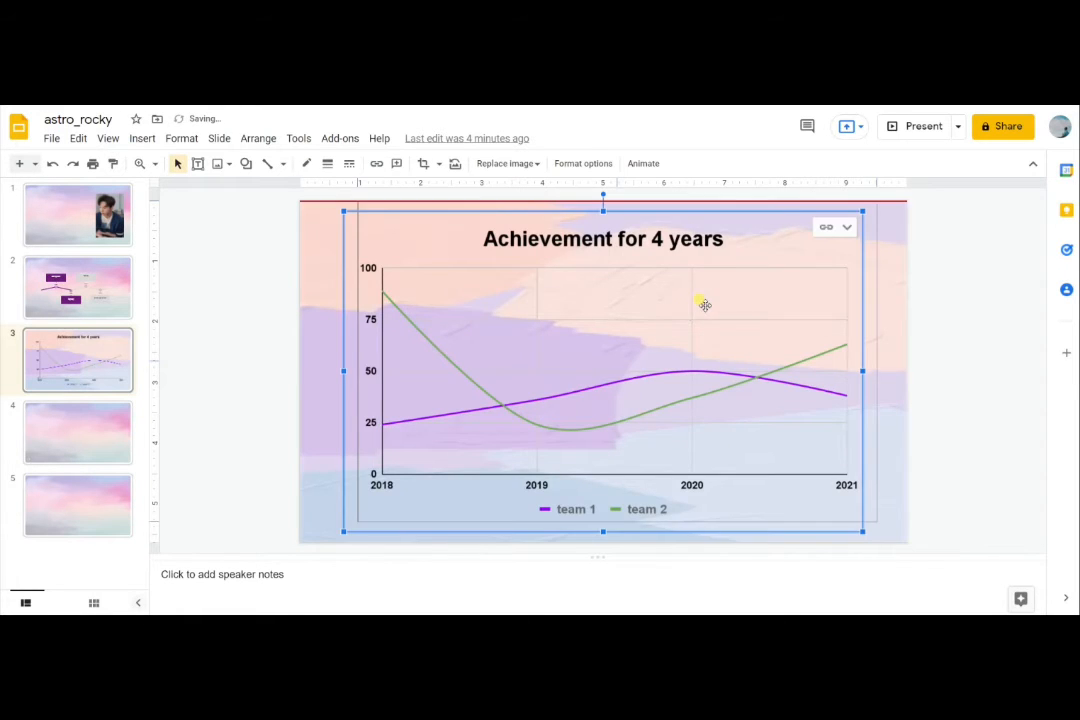
drag(639, 318, 625, 326)
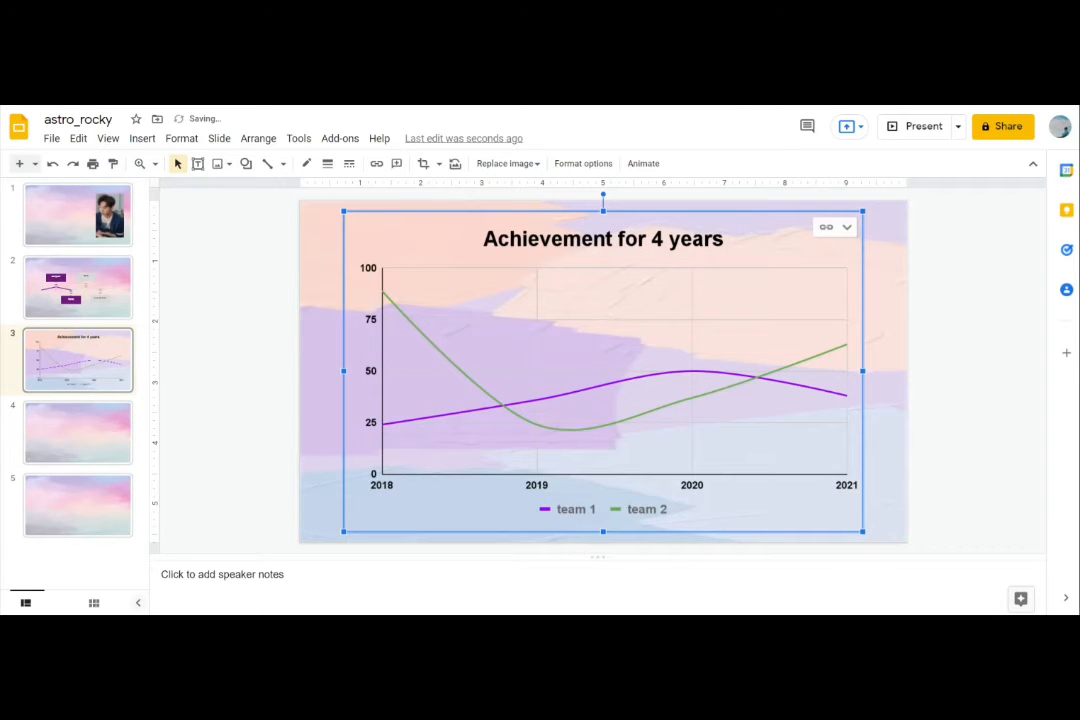
- Insert a column chart on slide 4 and open its source spreadsheet in Google Sheets
key(Page_Down)
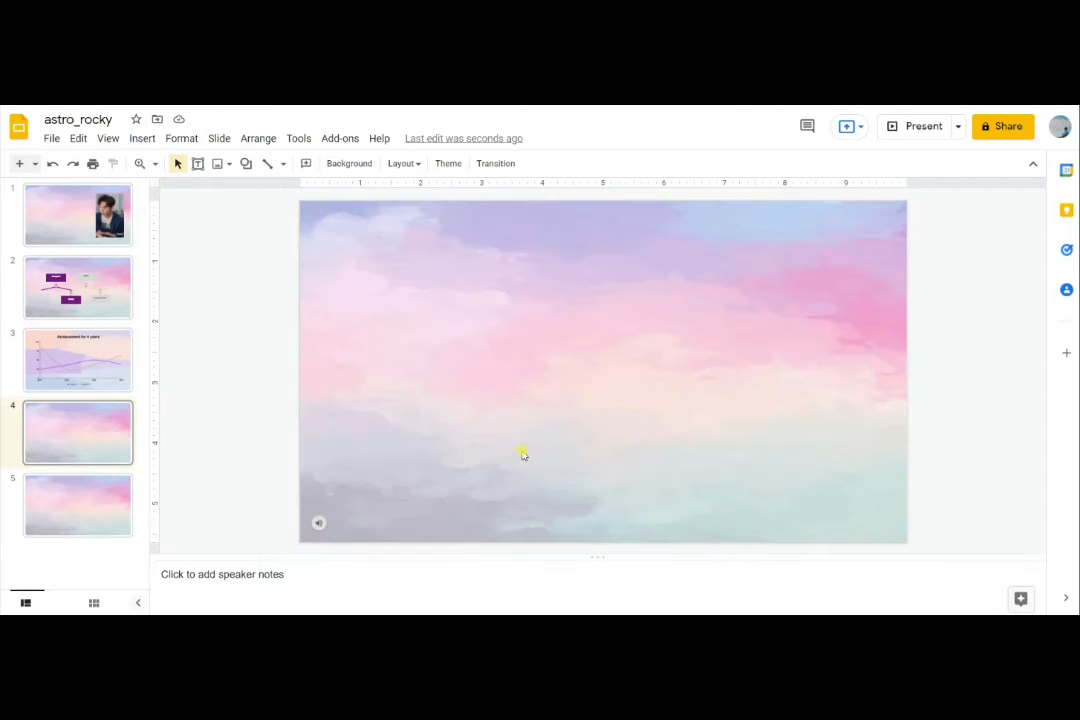
click(143, 139)
mouse_move(246, 303)
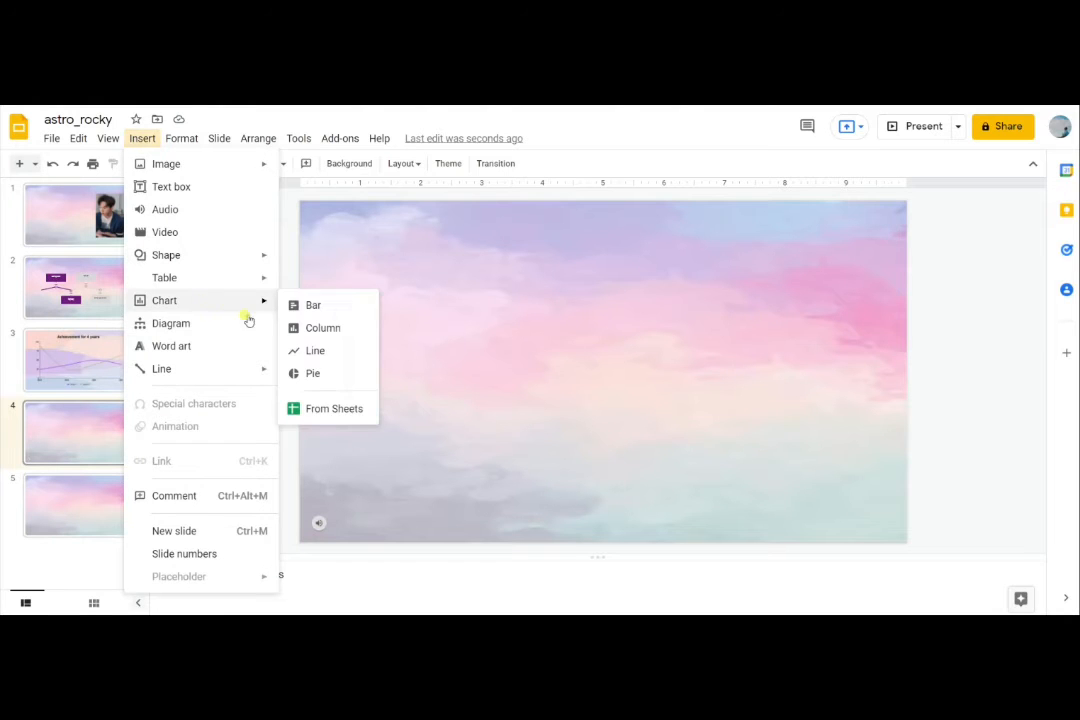
click(344, 332)
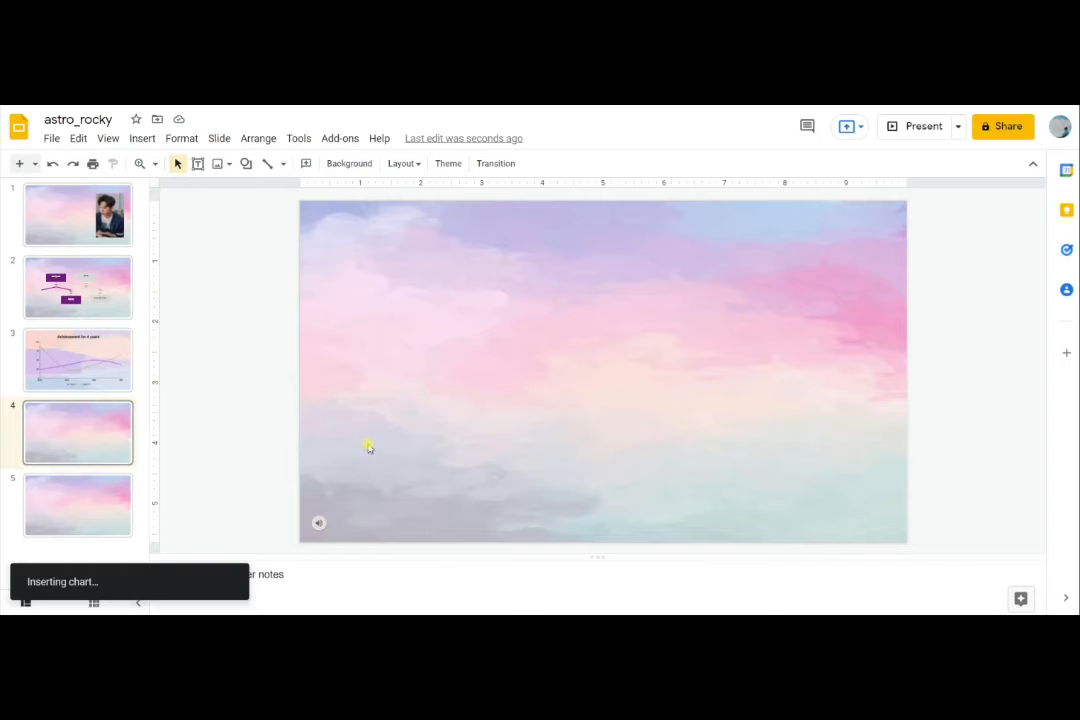
click(825, 232)
click(803, 249)
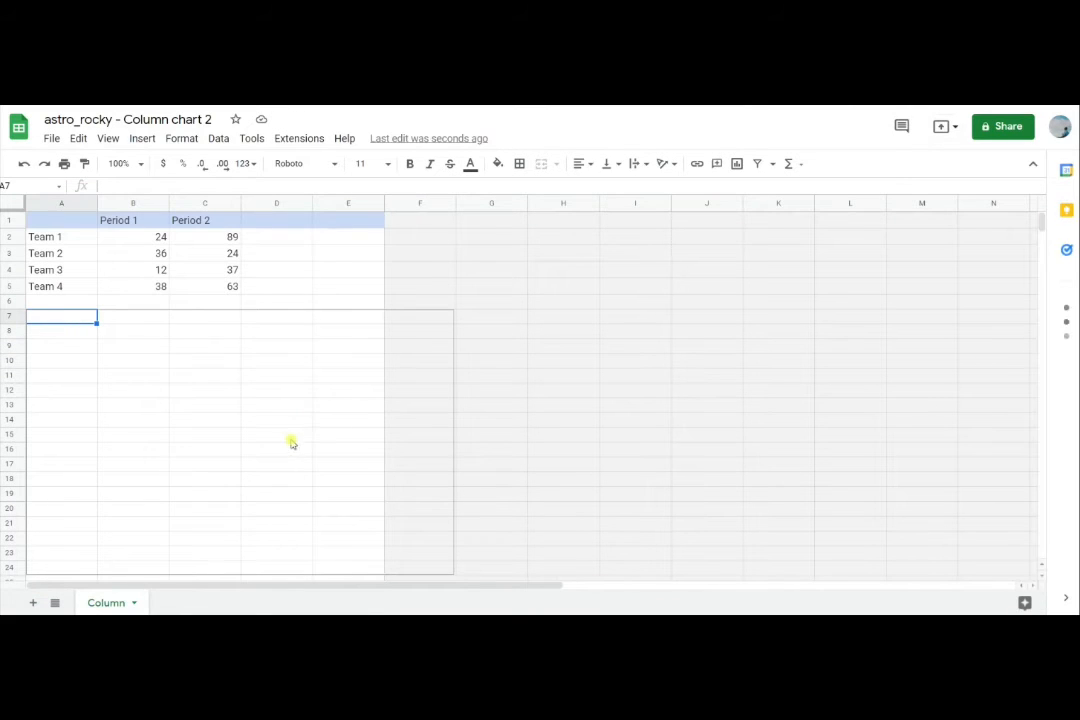
- Add a Period 3 column to the data table with the values 76, 59, 84 and 27 for Teams 1 to 4
click(279, 220)
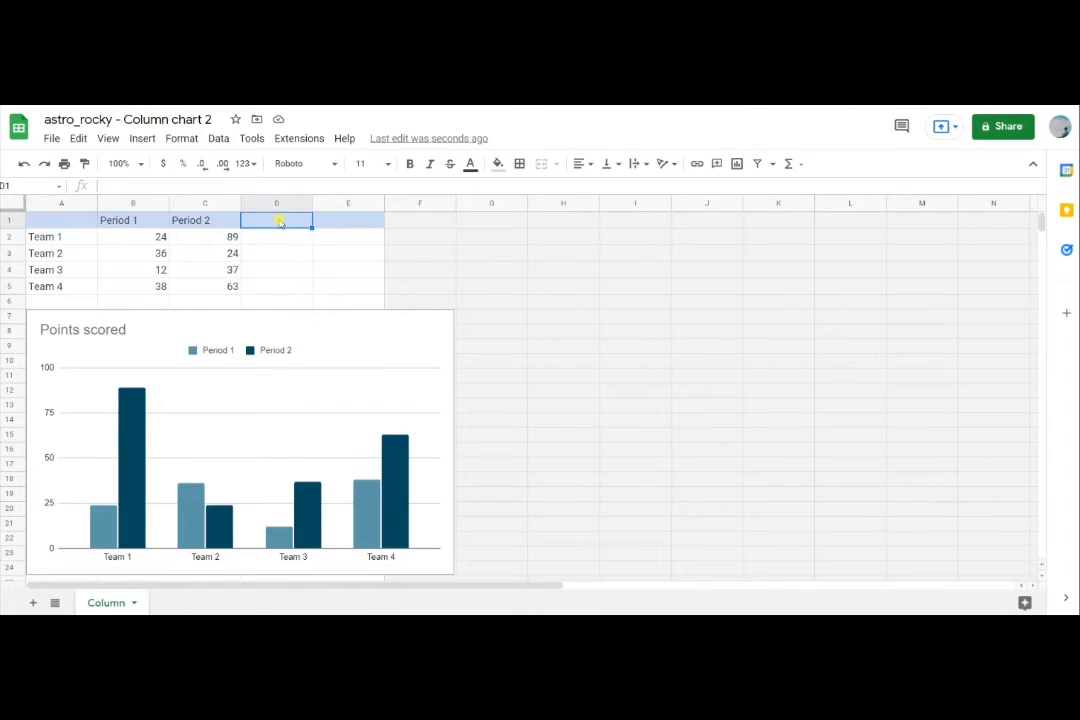
double_click(279, 220)
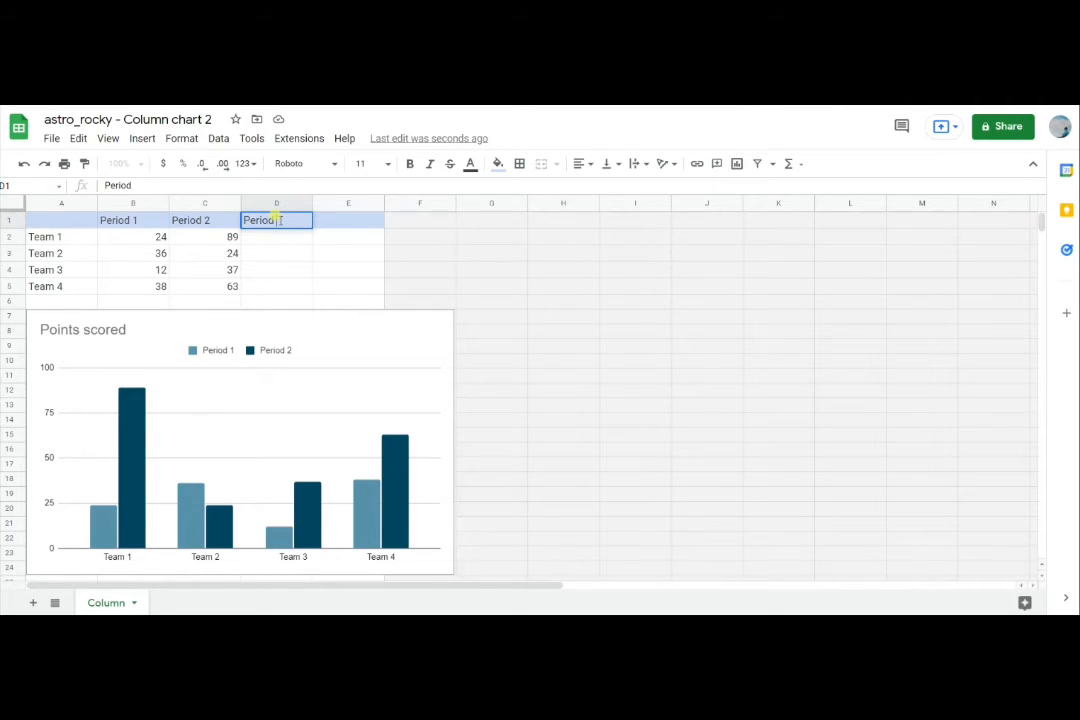
click(275, 240)
double_click(275, 237)
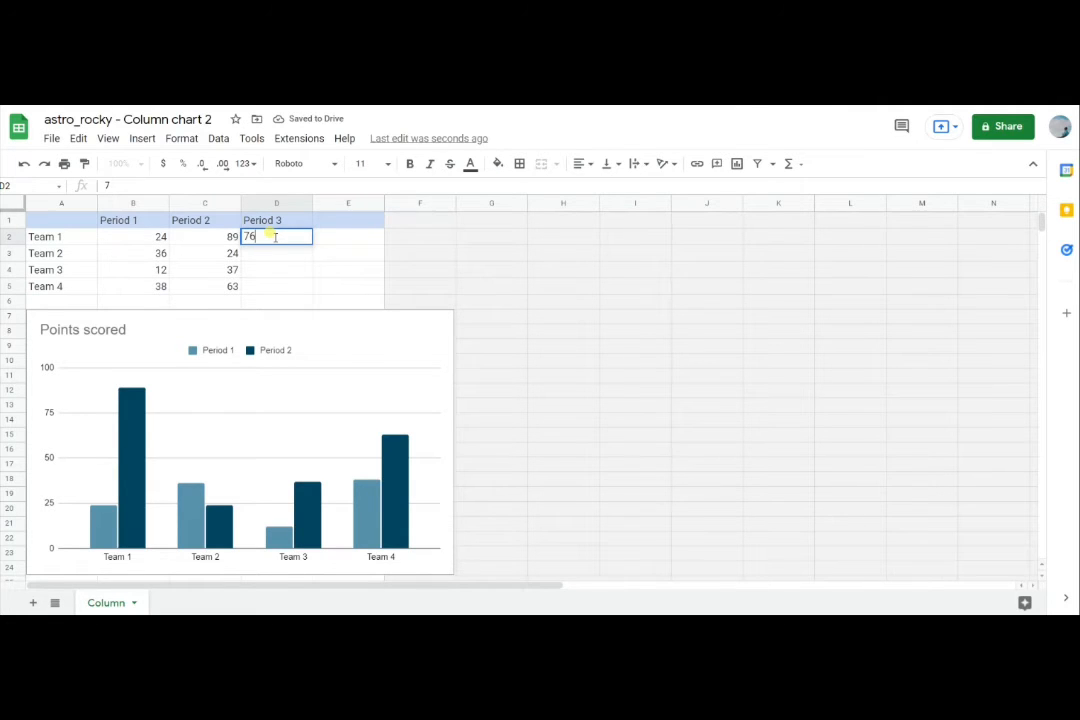
click(272, 256)
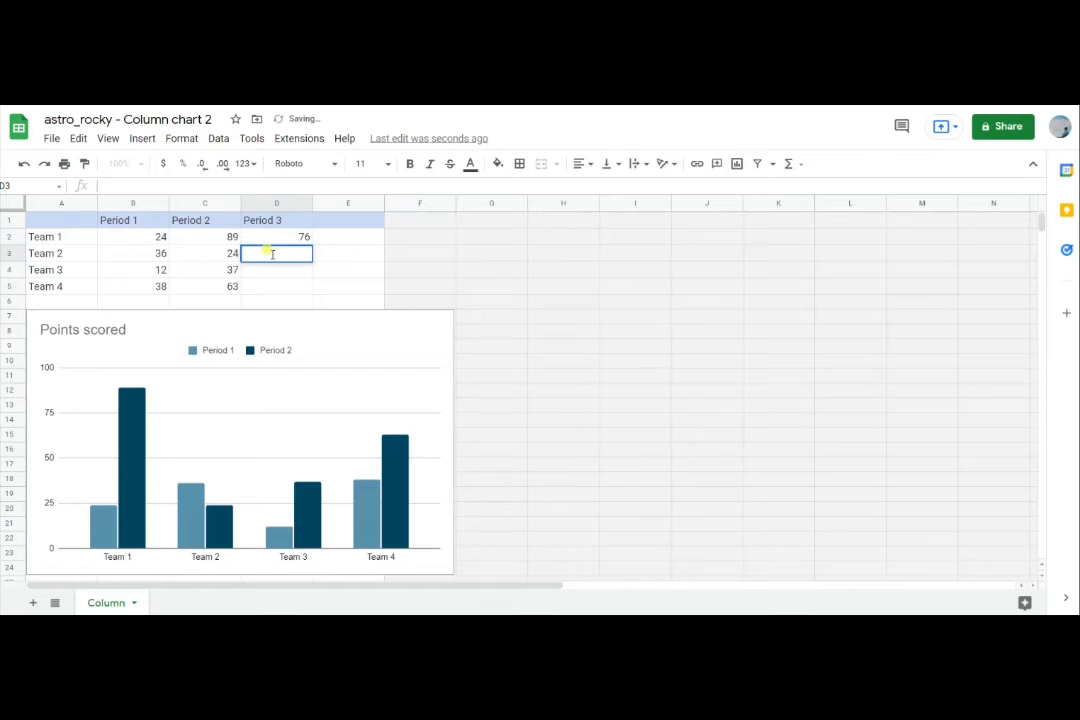
text(59)
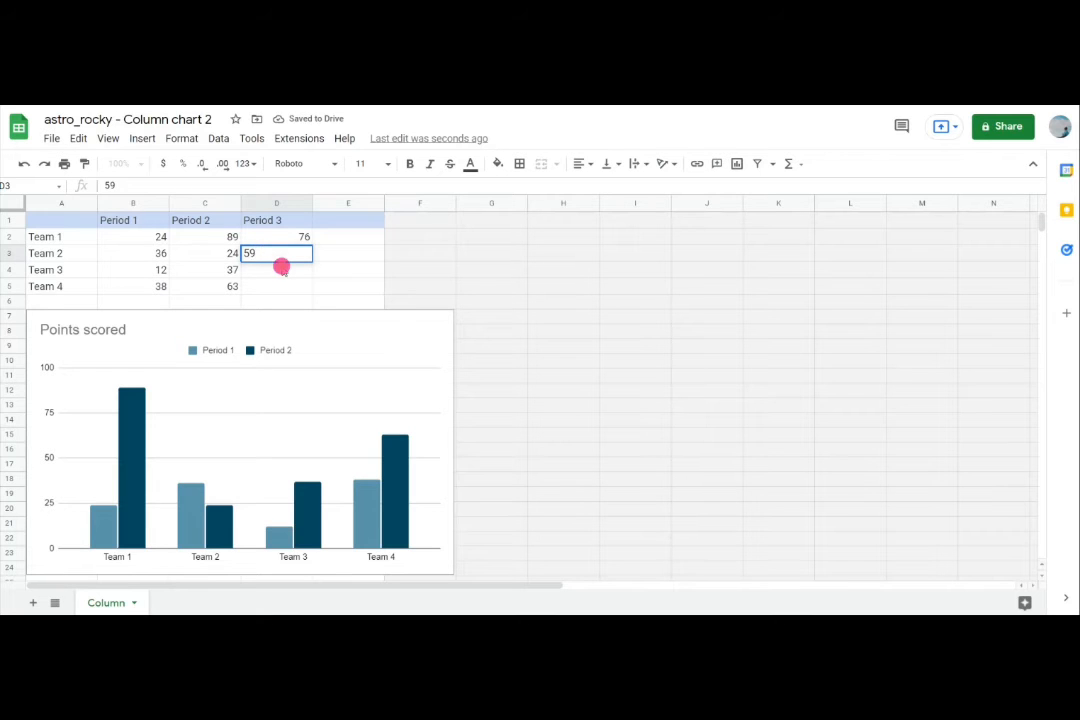
click(282, 267)
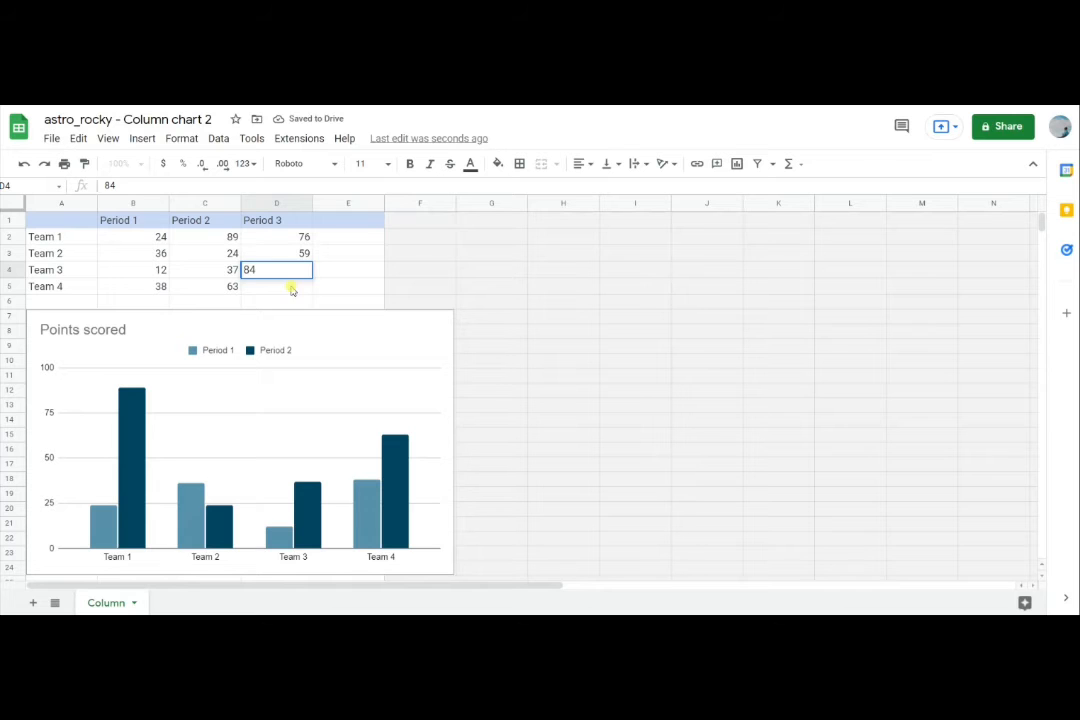
click(291, 287)
double_click(292, 286)
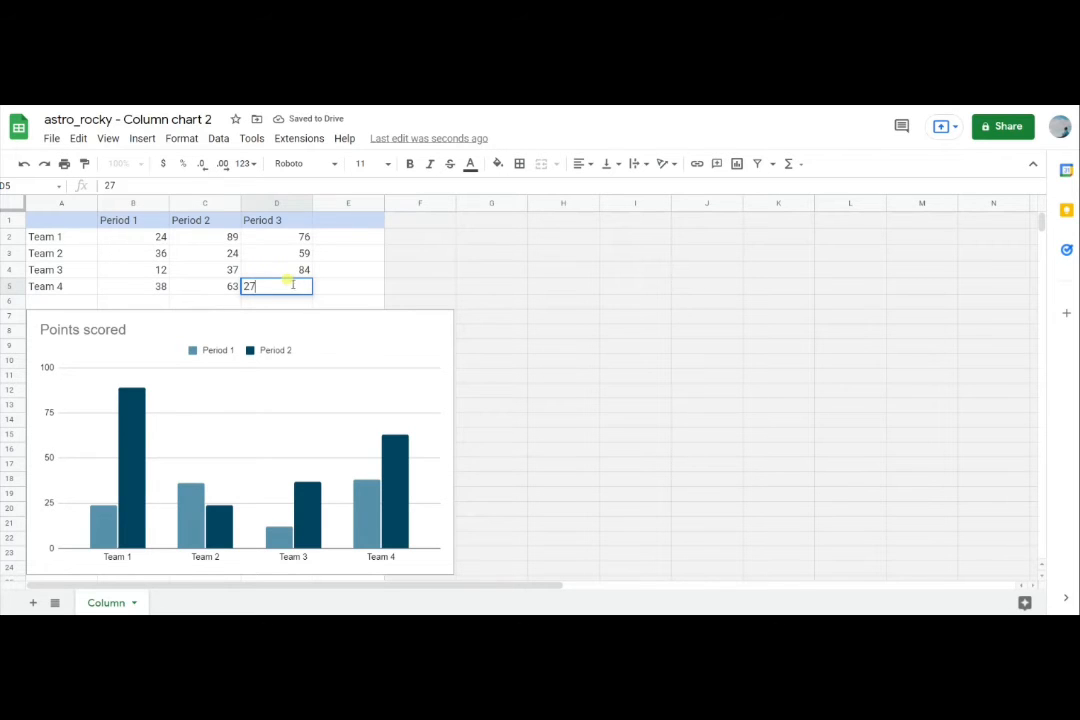
click(390, 287)
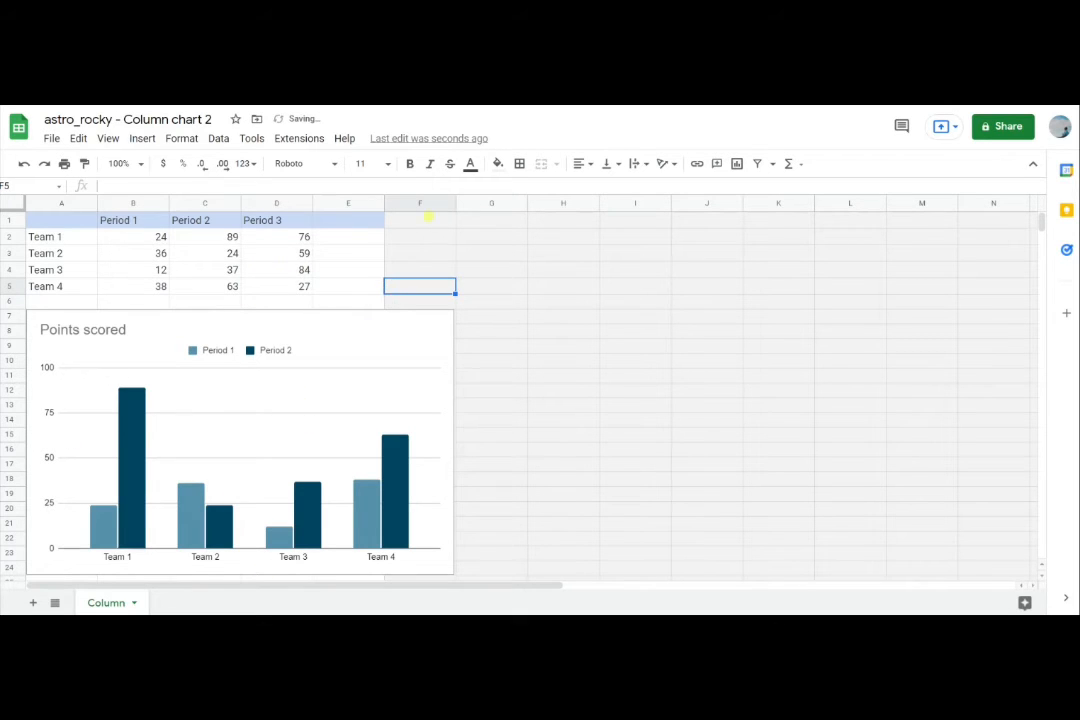
- Edit the column chart and add Period 3 as a data series
click(335, 405)
click(442, 322)
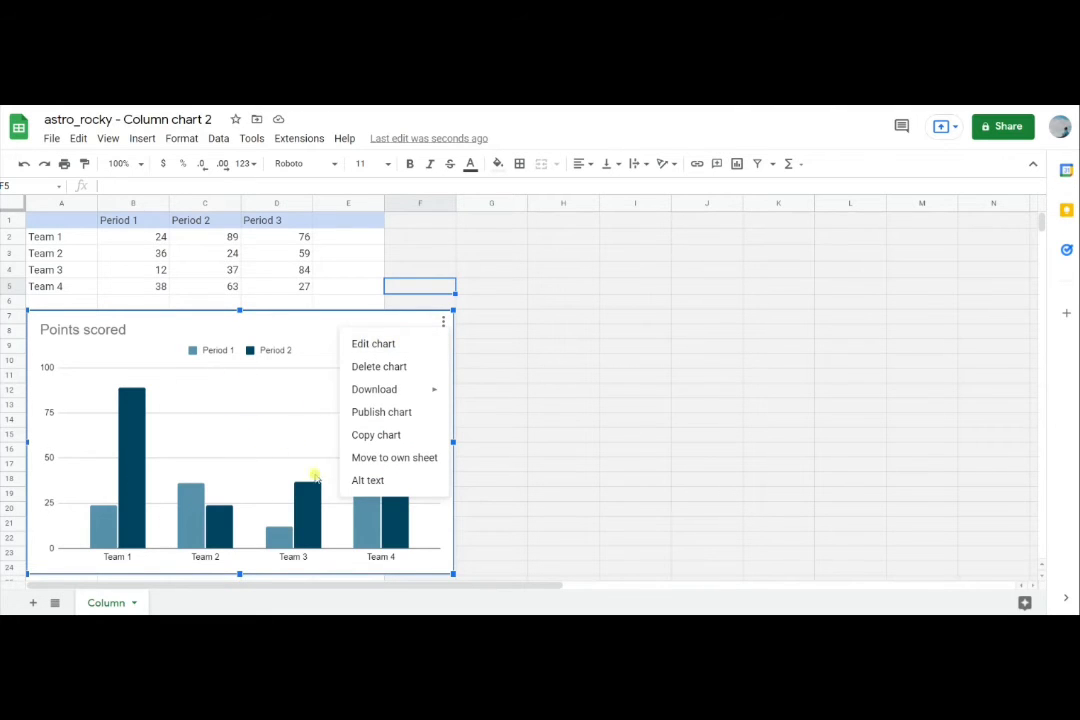
click(385, 347)
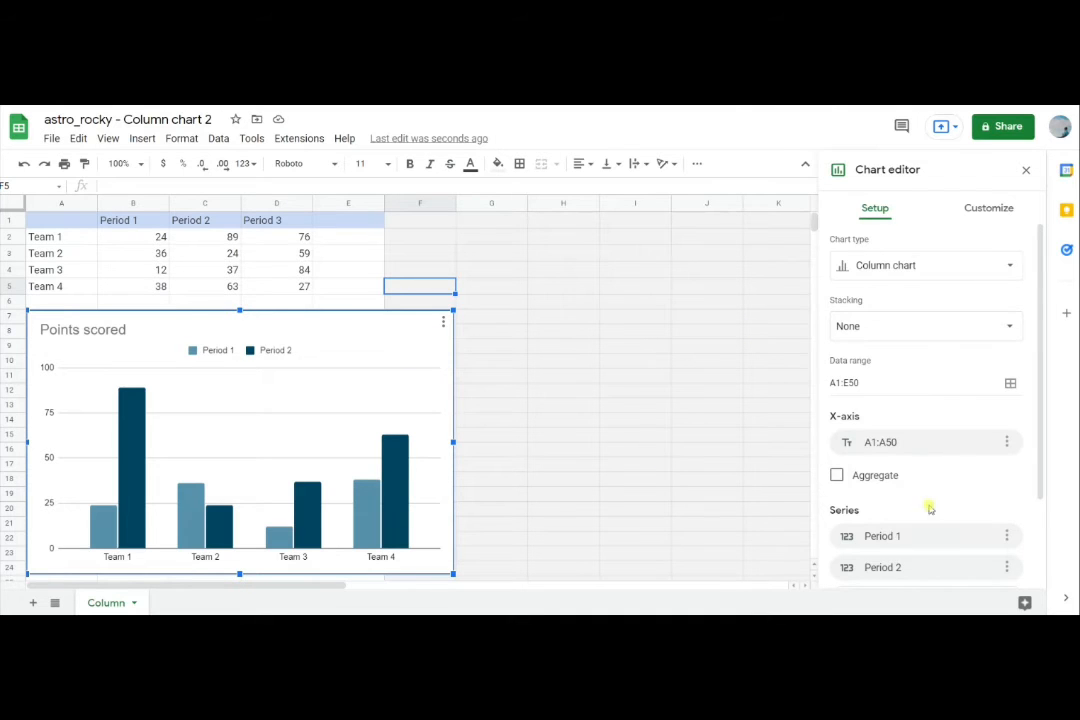
scroll(929, 510, down, 2)
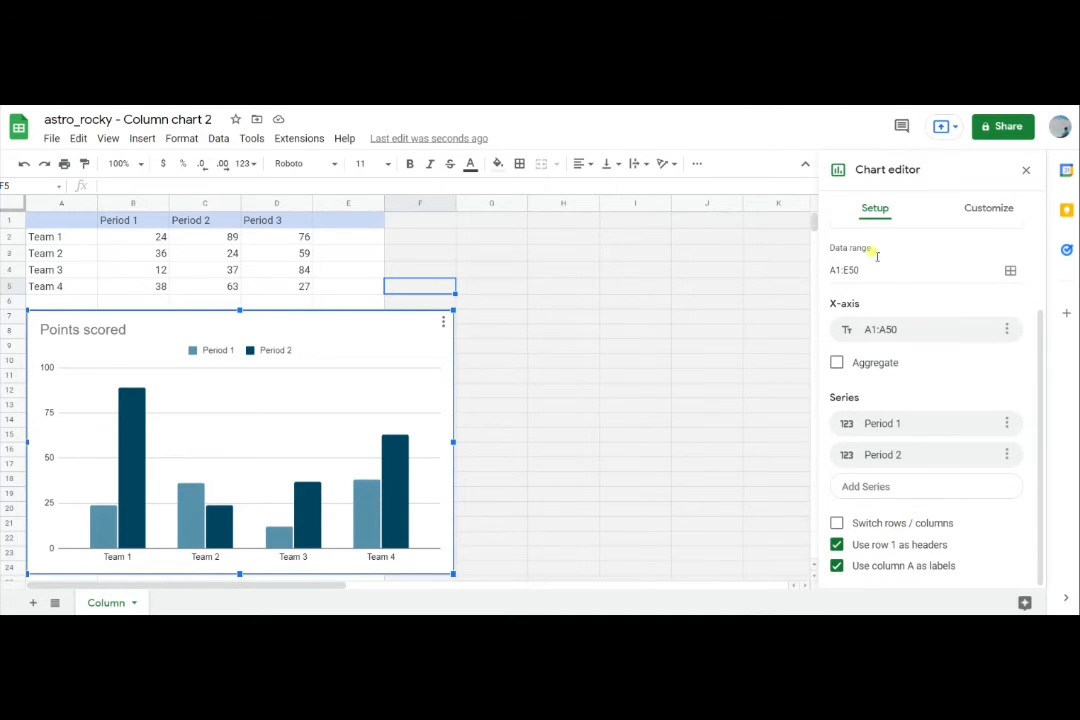
click(902, 490)
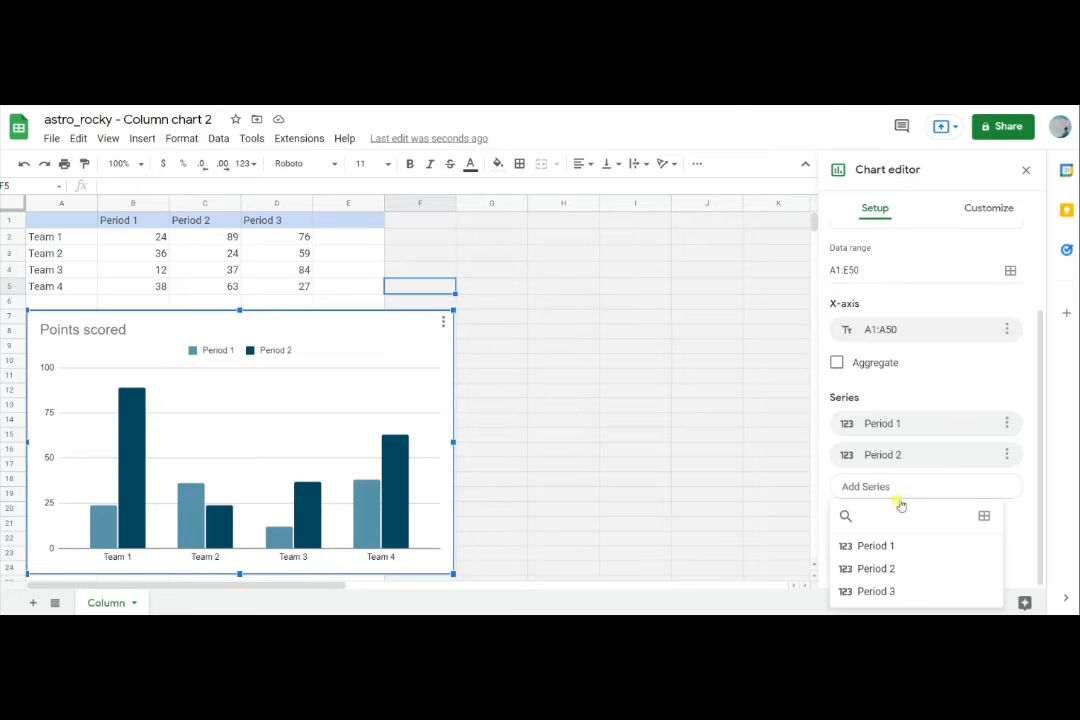
click(906, 592)
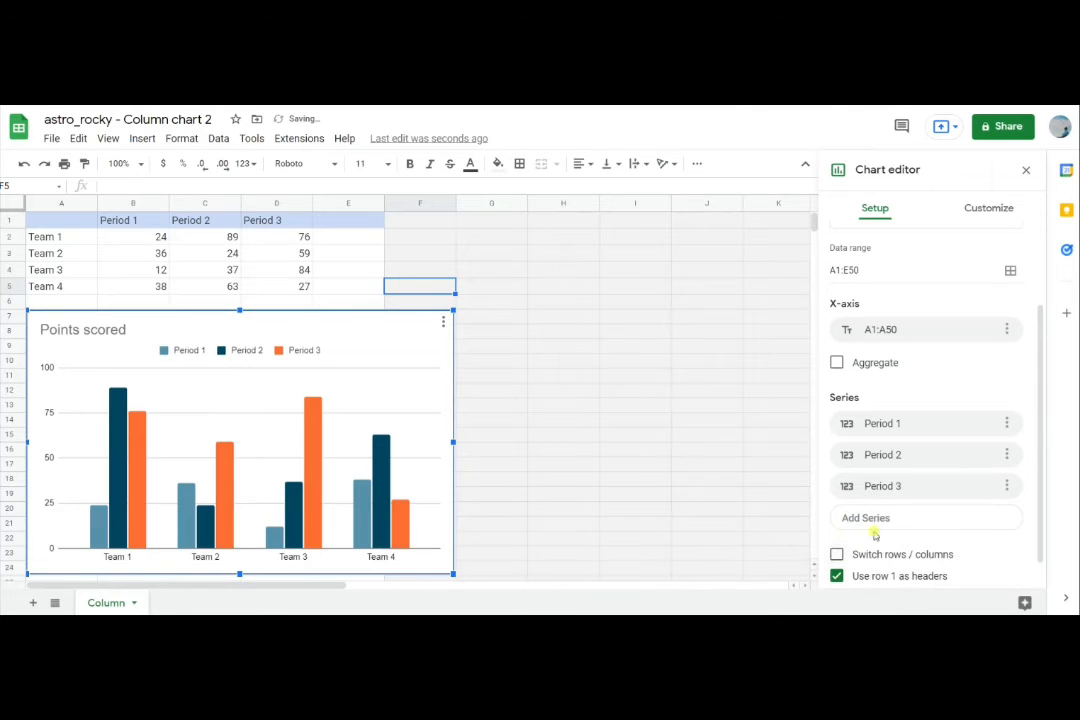
- Examine the column chart's setup options, including its data range, X-axis and series, against the data table
scroll(277, 448, down, 3)
scroll(277, 446, up, 3)
scroll(892, 378, up, 3)
scroll(892, 373, down, 2)
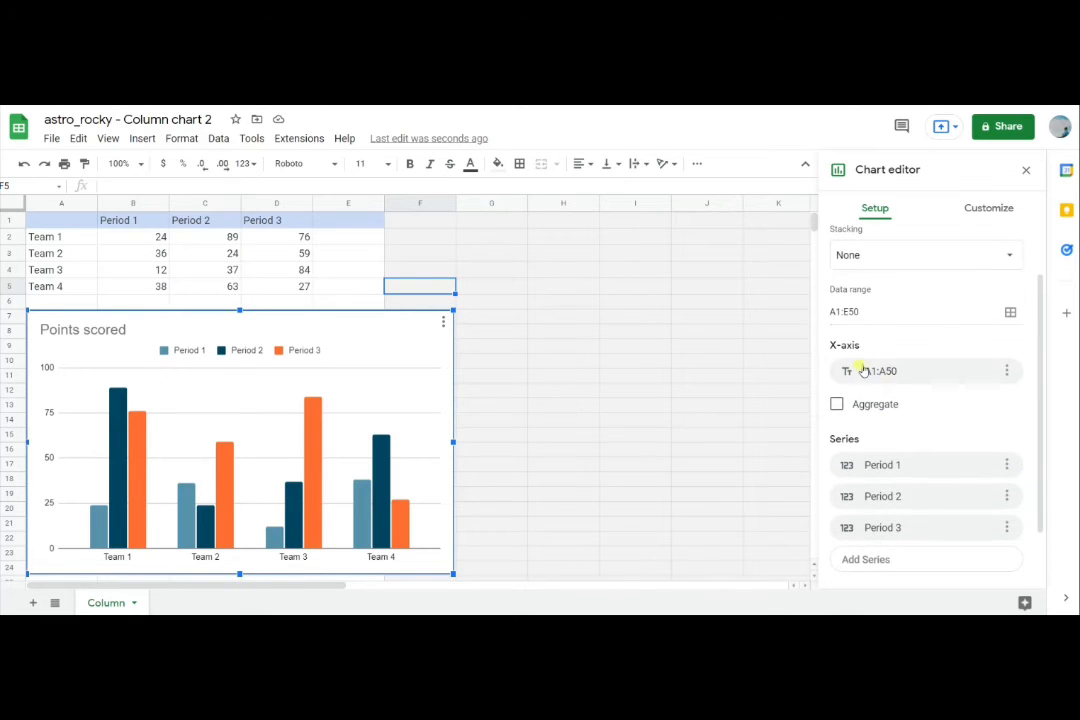
scroll(862, 372, up, 2)
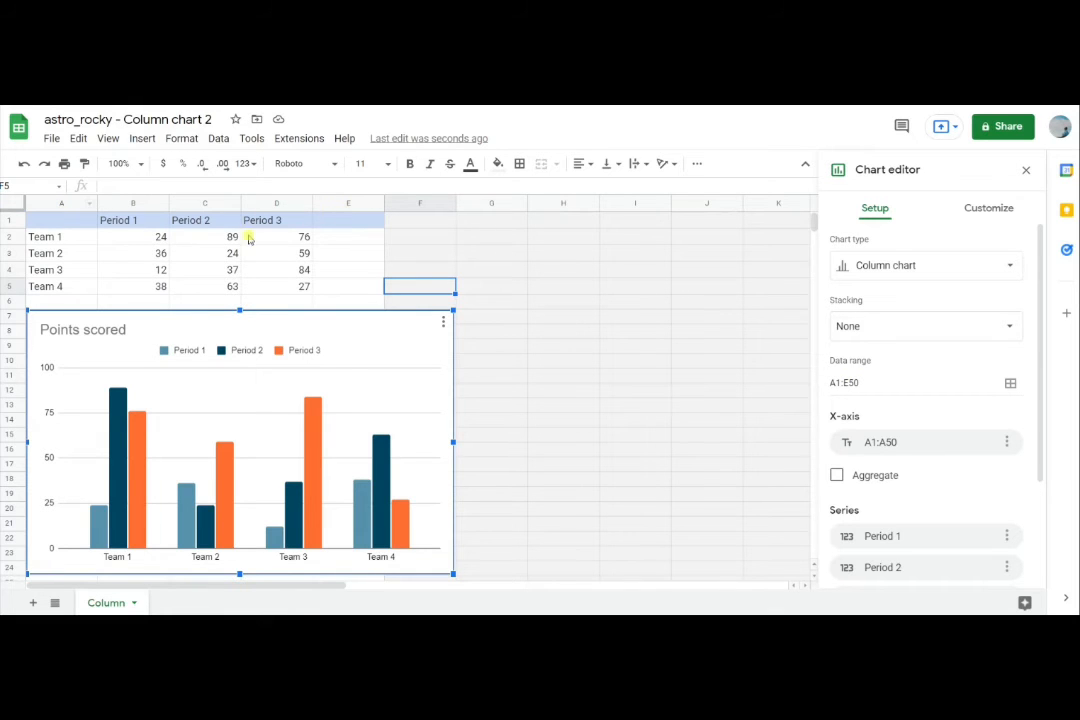
click(358, 220)
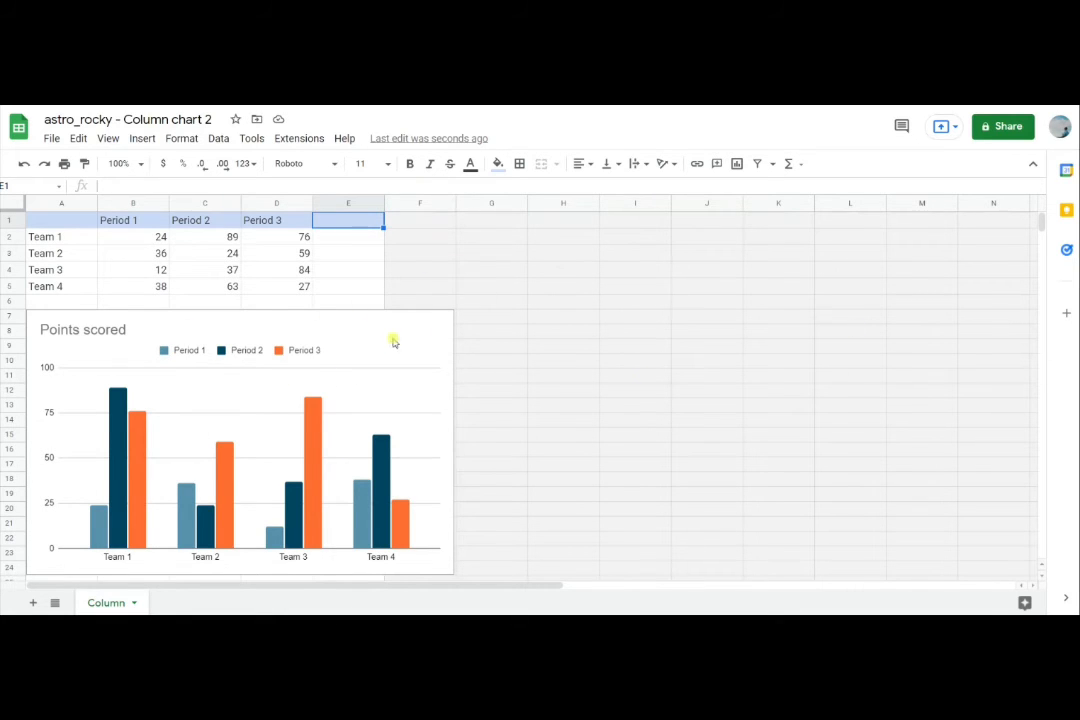
click(434, 328)
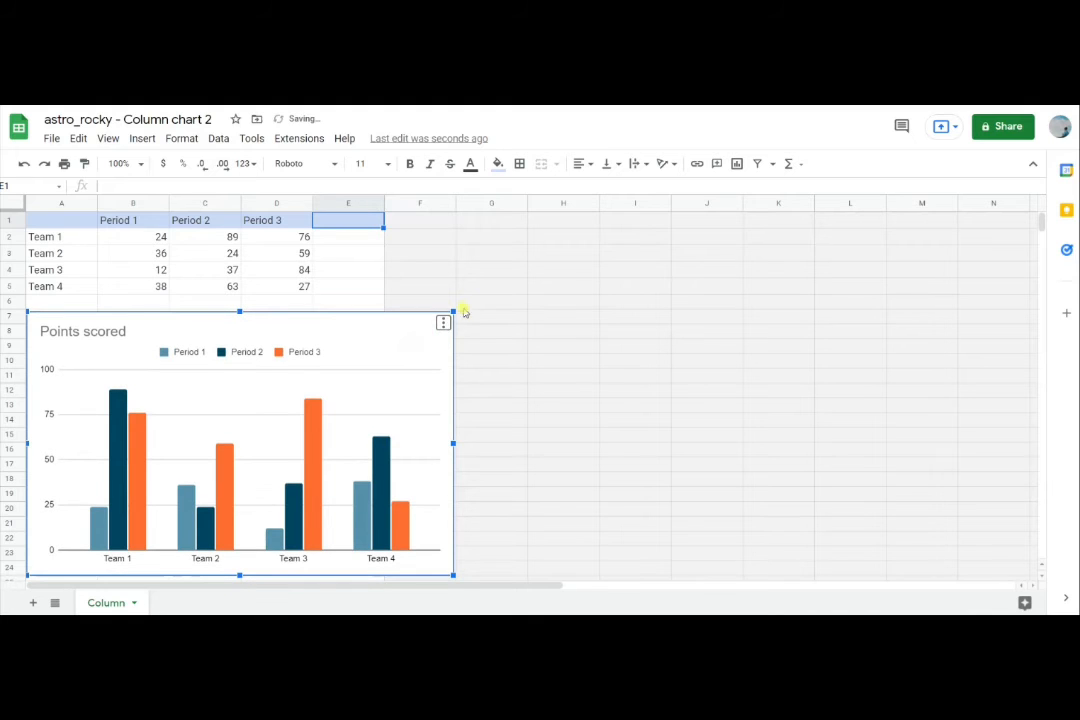
click(443, 323)
click(403, 345)
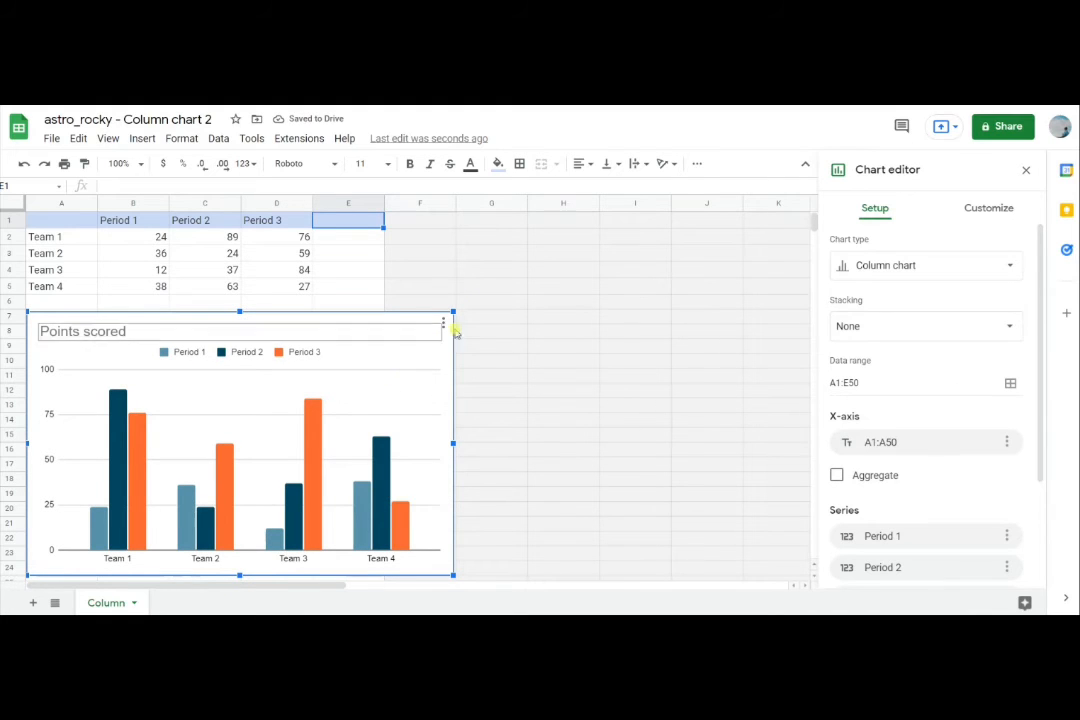
drag(835, 383, 881, 381)
click(878, 375)
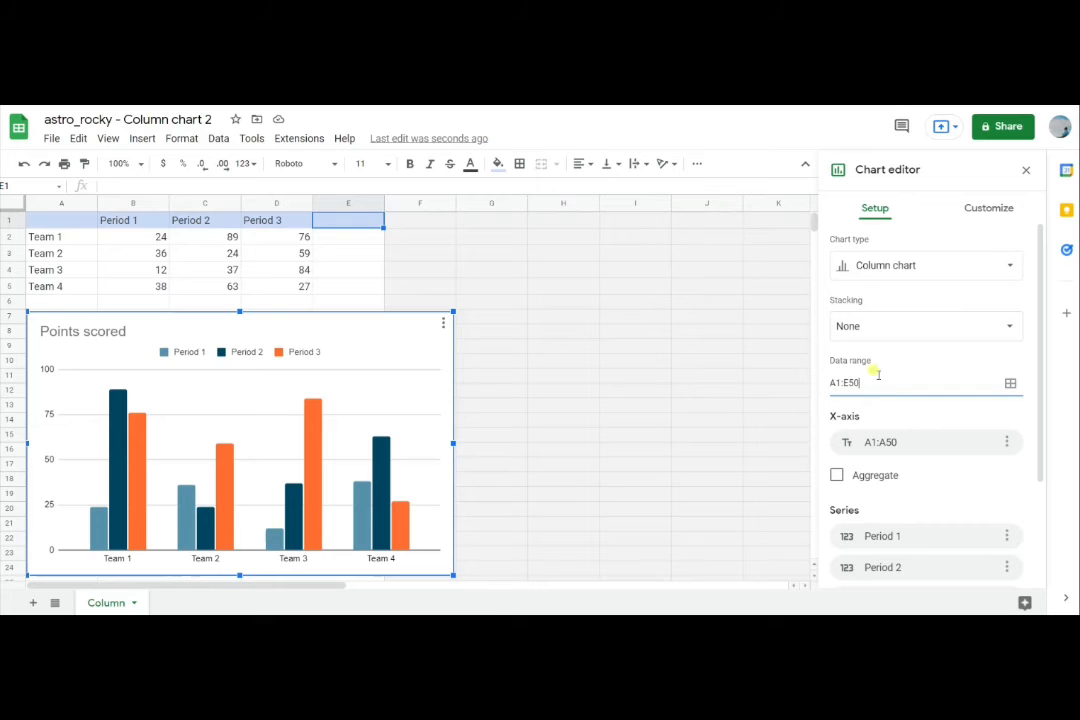
- Set the column chart's background color to None and its font to Sans Serif
click(979, 209)
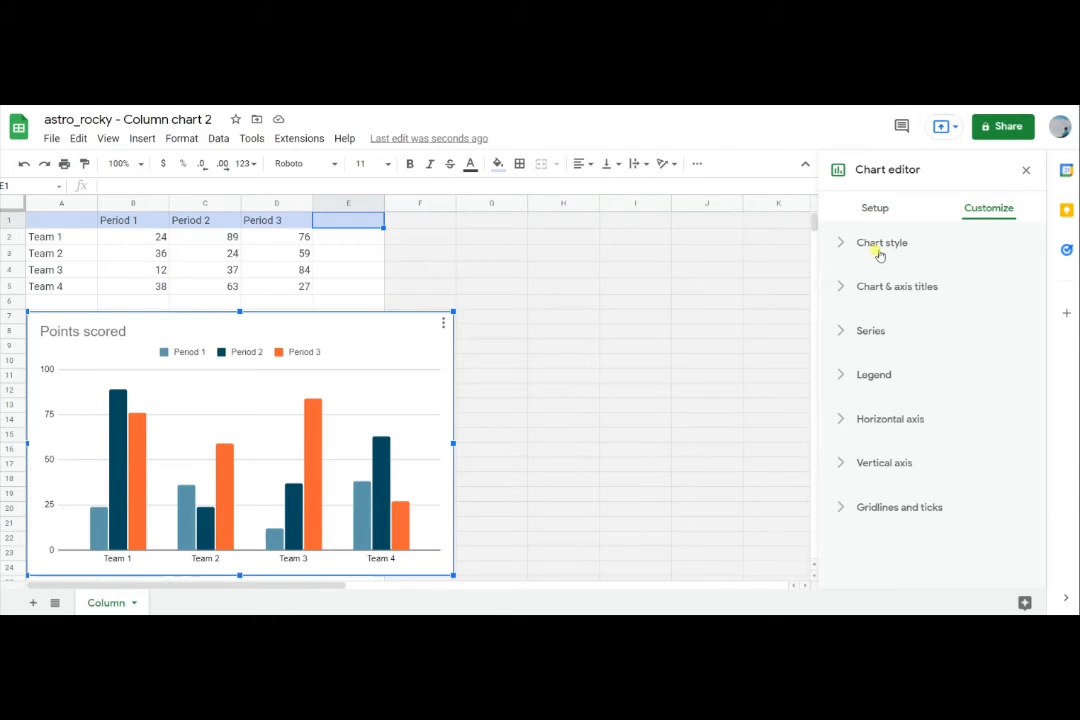
click(877, 253)
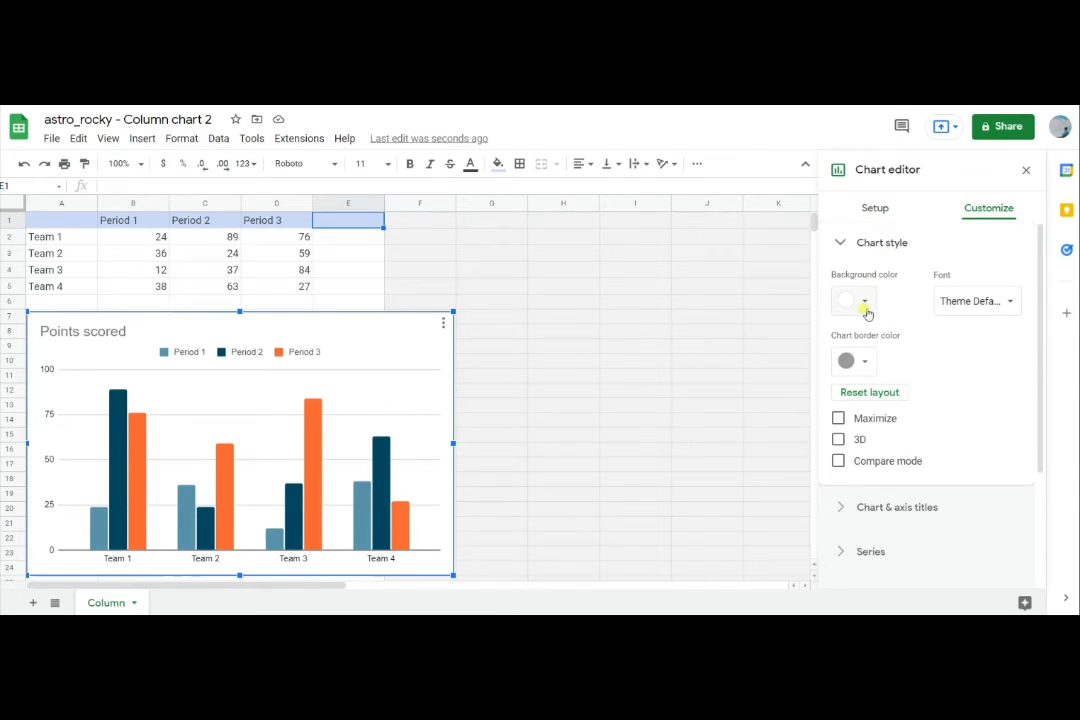
click(864, 304)
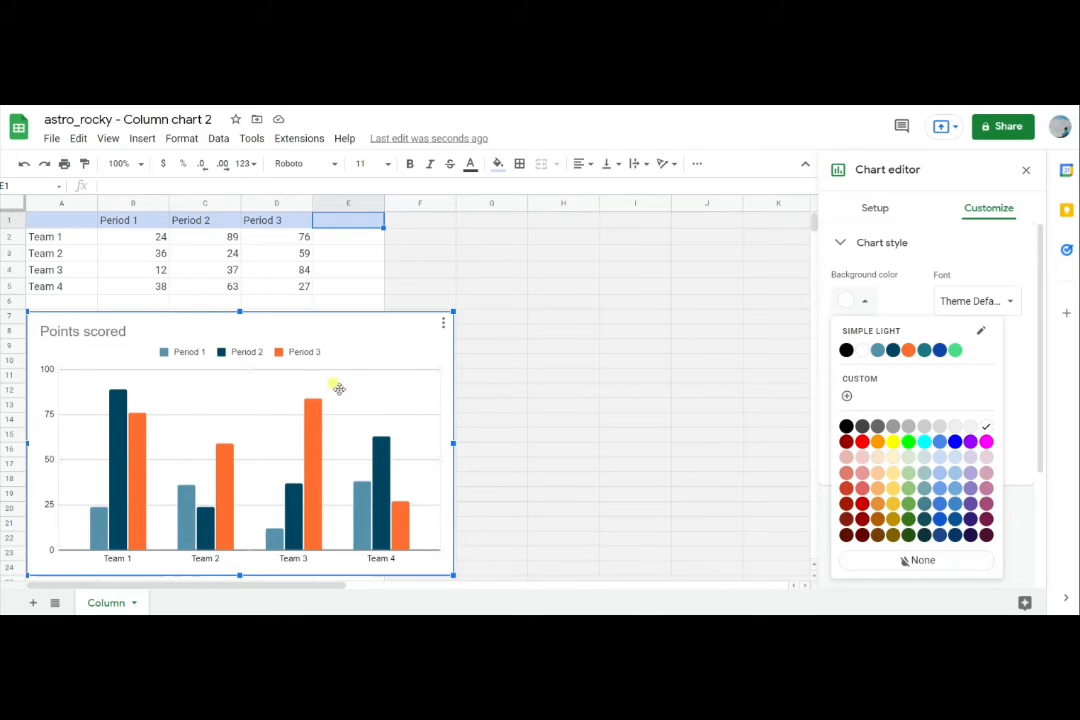
click(950, 560)
click(982, 304)
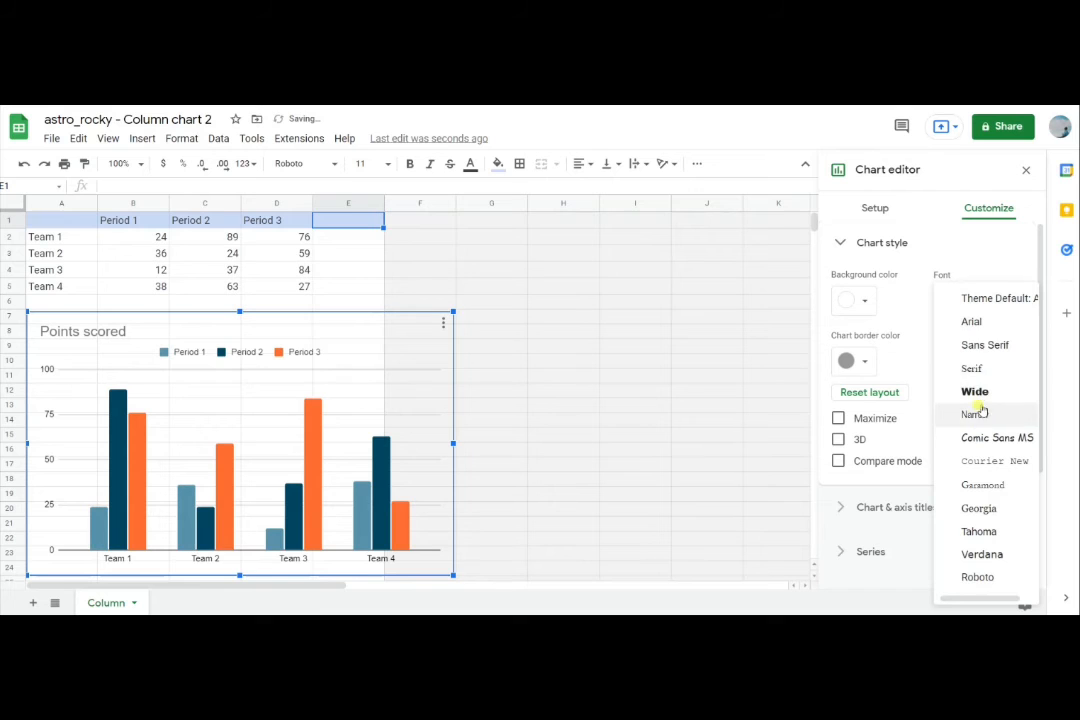
click(992, 345)
- Set the chart border color to black and display the columns in 3D
click(860, 363)
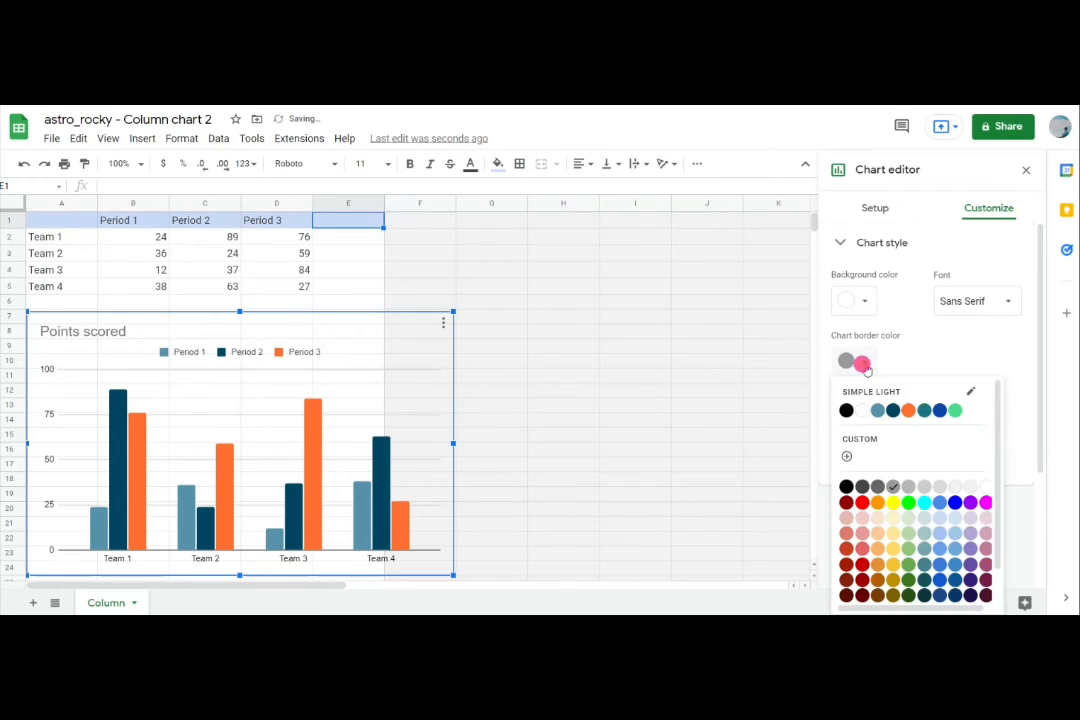
click(849, 411)
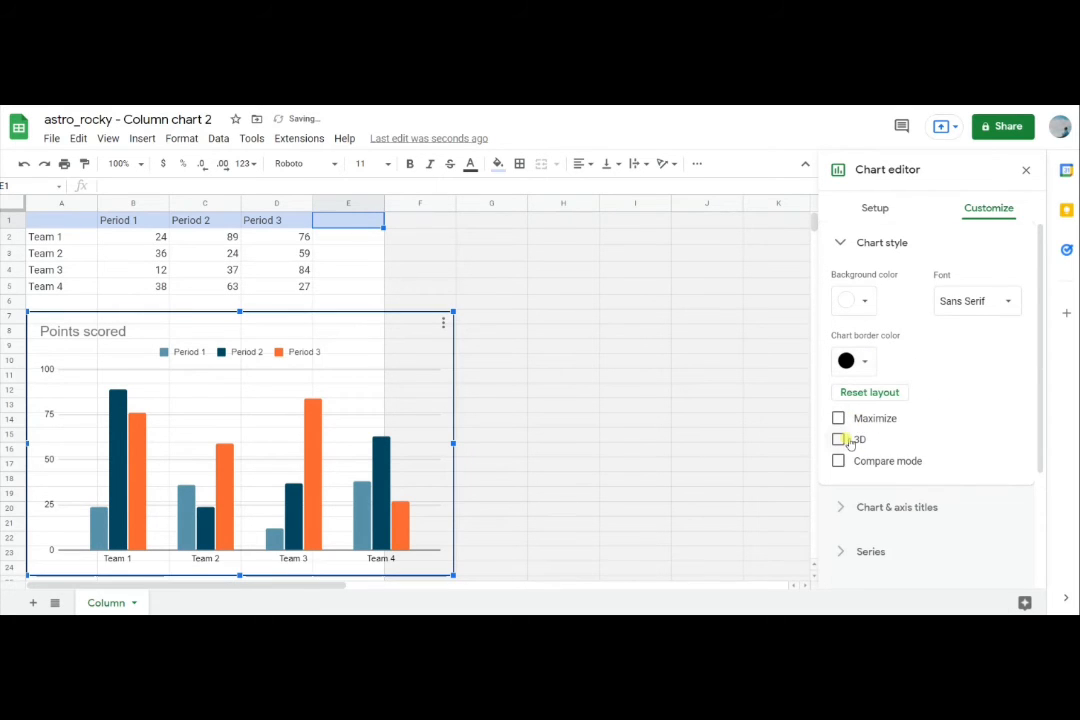
click(840, 440)
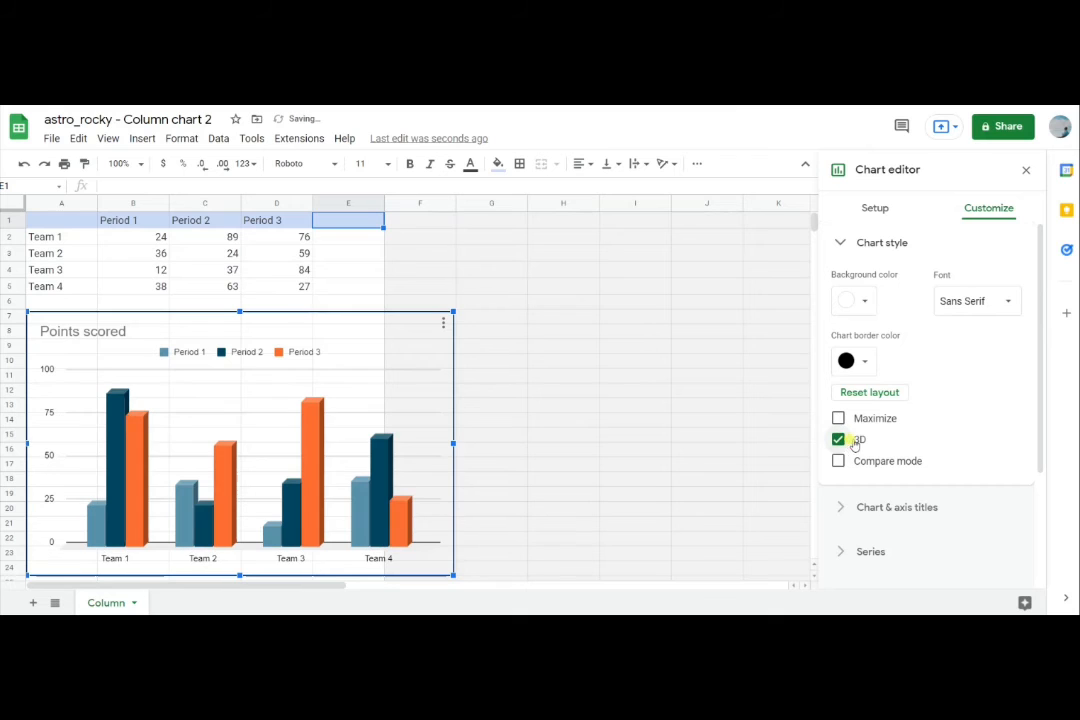
click(882, 245)
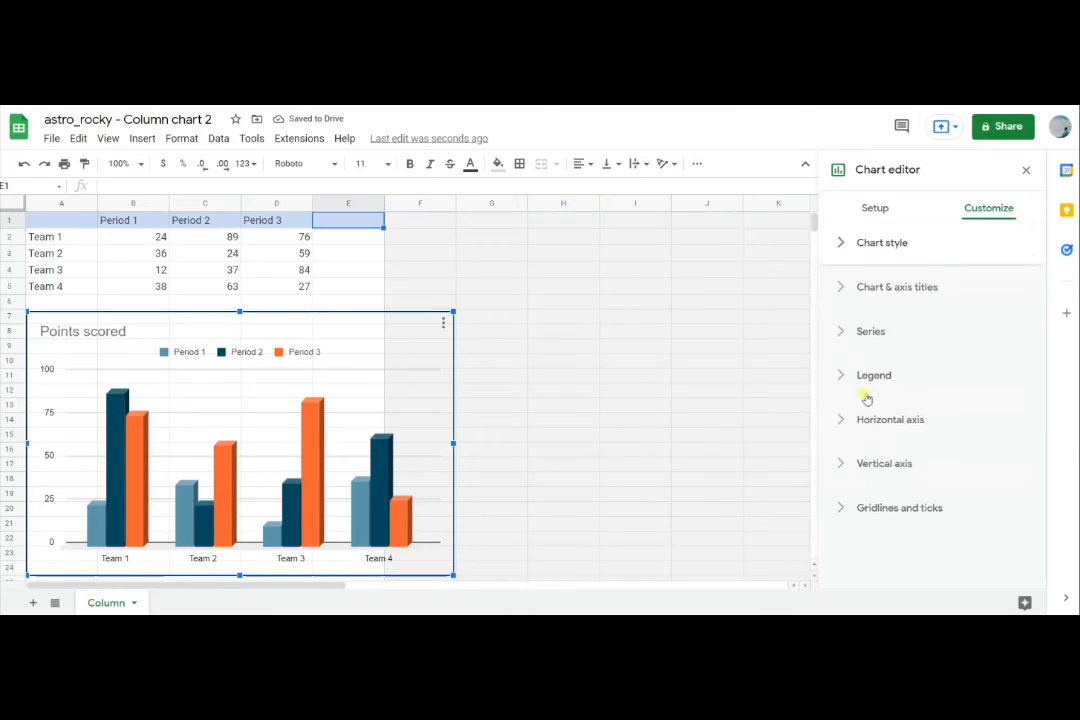
- Center the "Points scored" chart title and make it bold
click(871, 288)
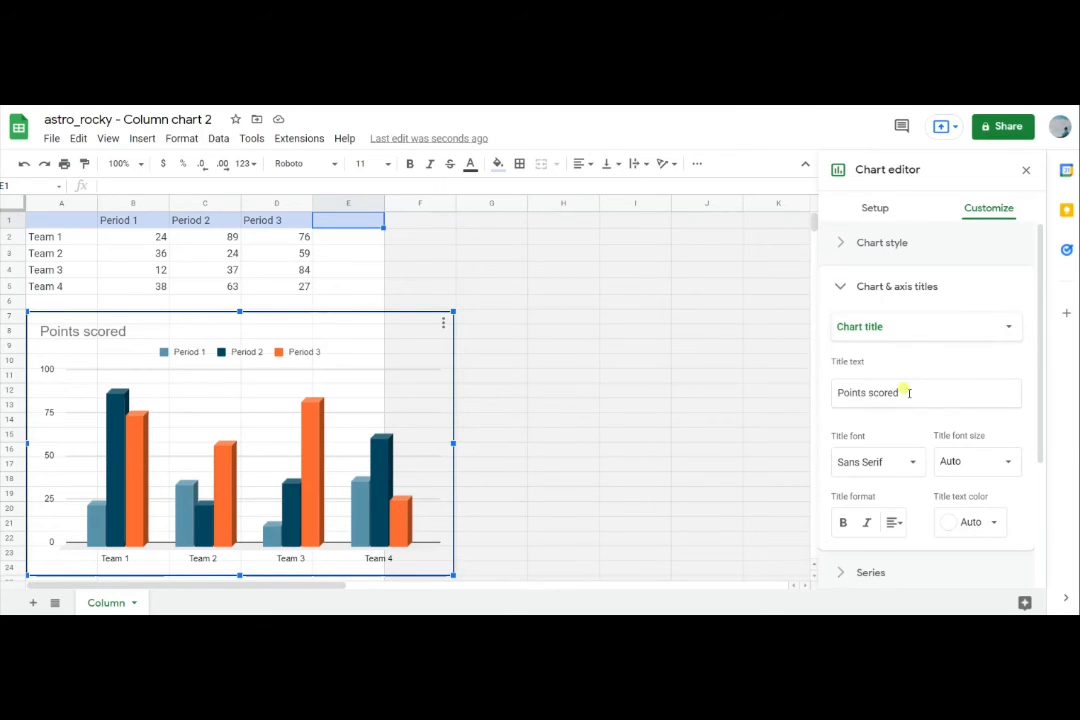
click(894, 522)
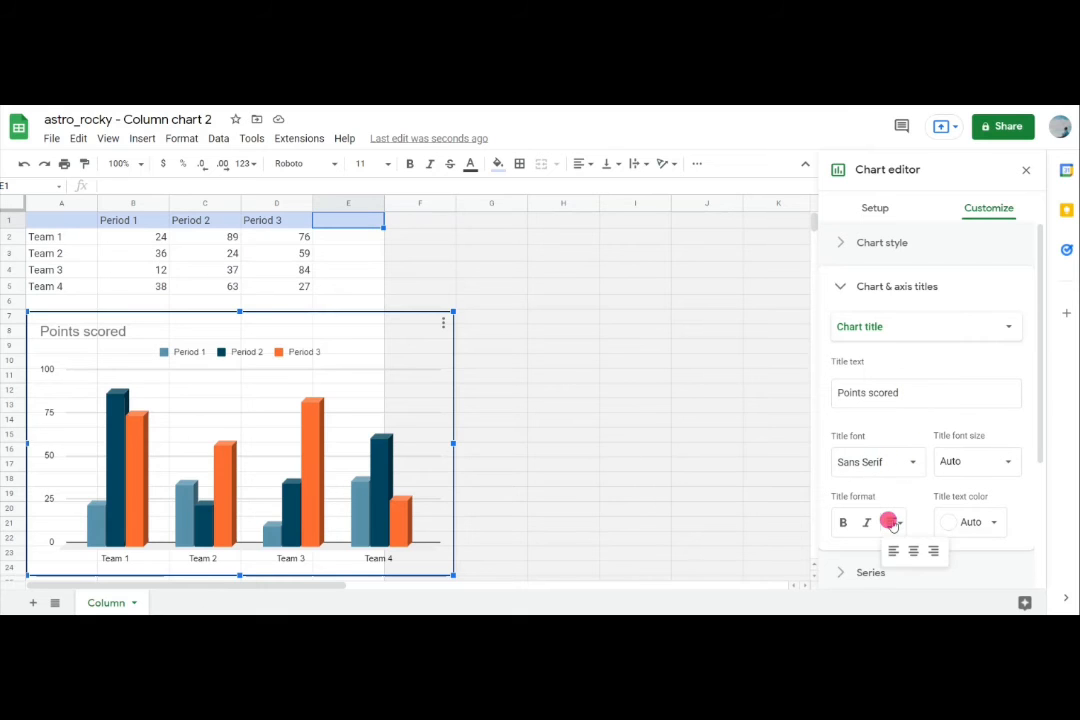
click(911, 550)
click(844, 524)
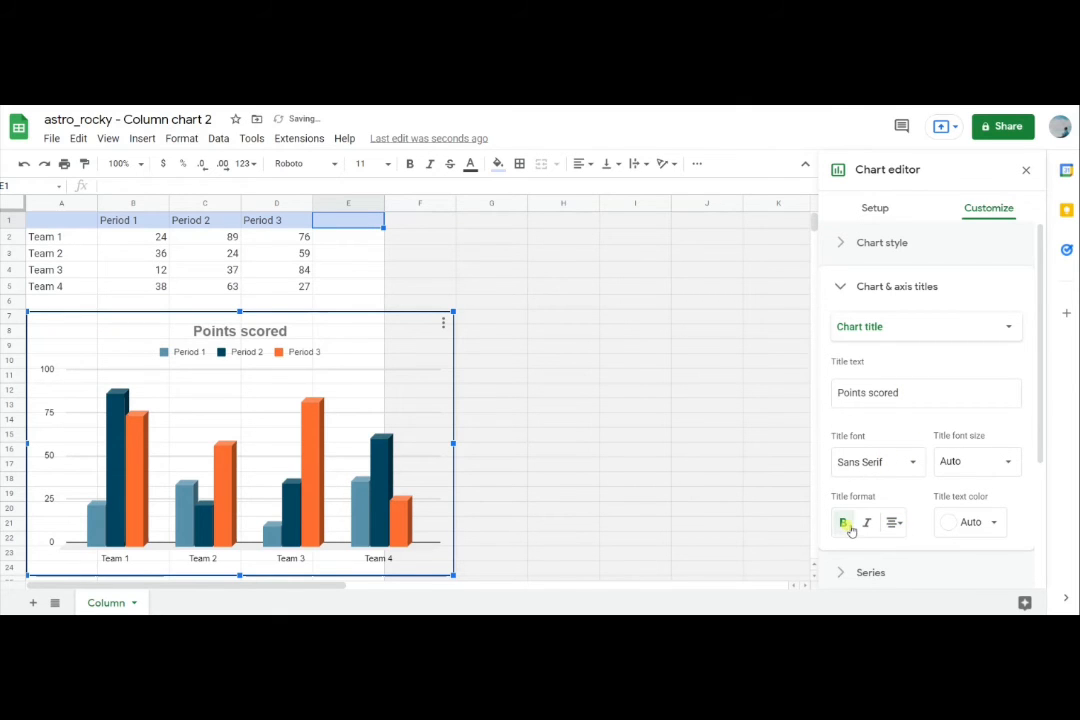
- Change the chart title's text color to dark purple and finish the title settings
click(983, 523)
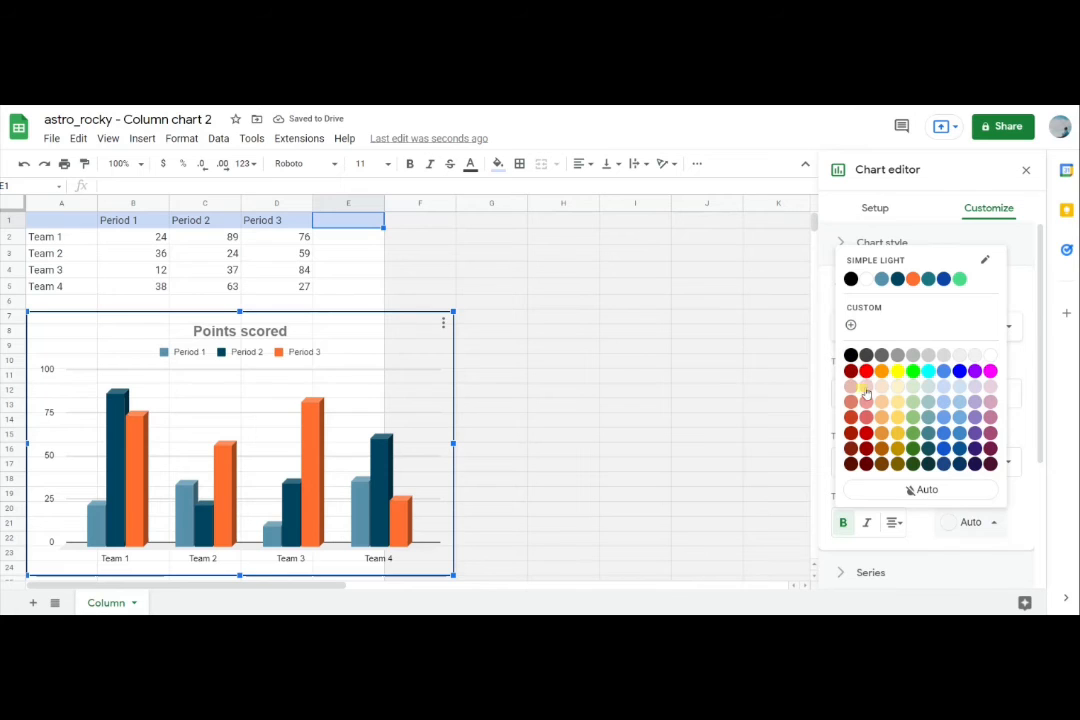
click(958, 447)
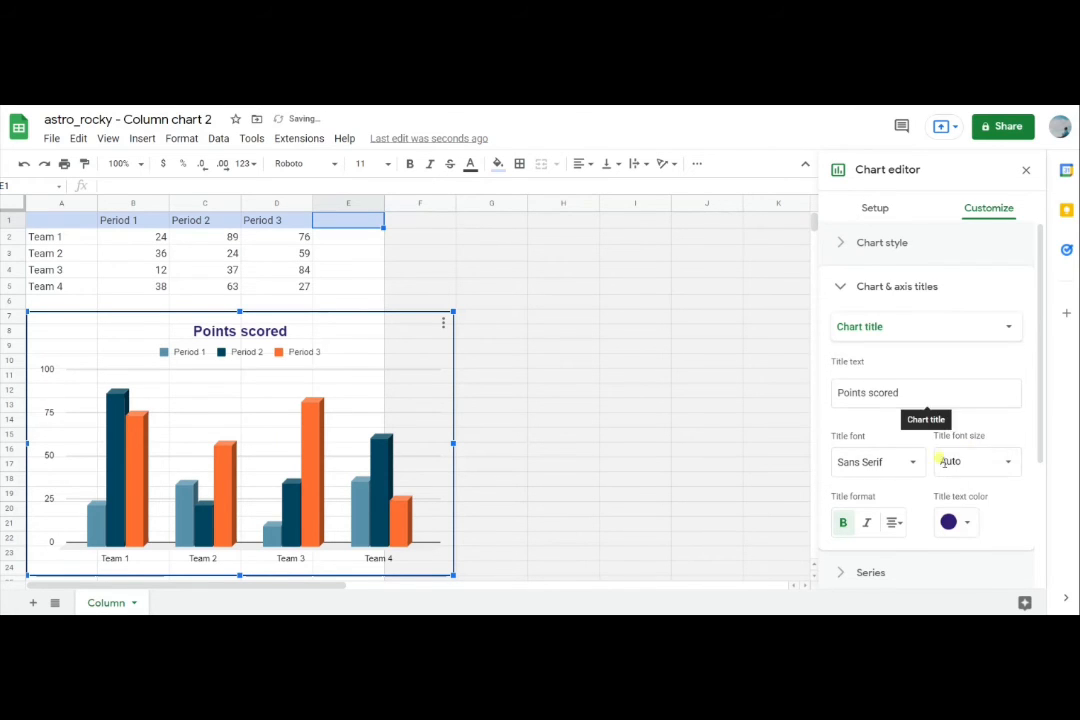
click(970, 461)
click(872, 428)
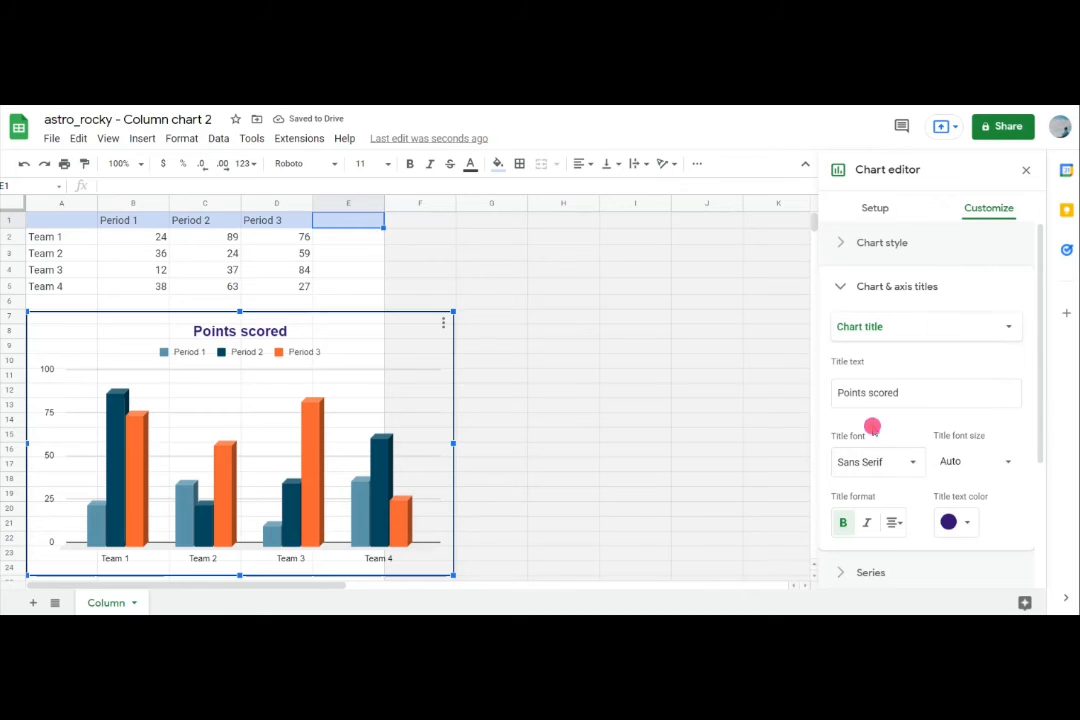
scroll(912, 511, down, 3)
scroll(905, 480, up, 3)
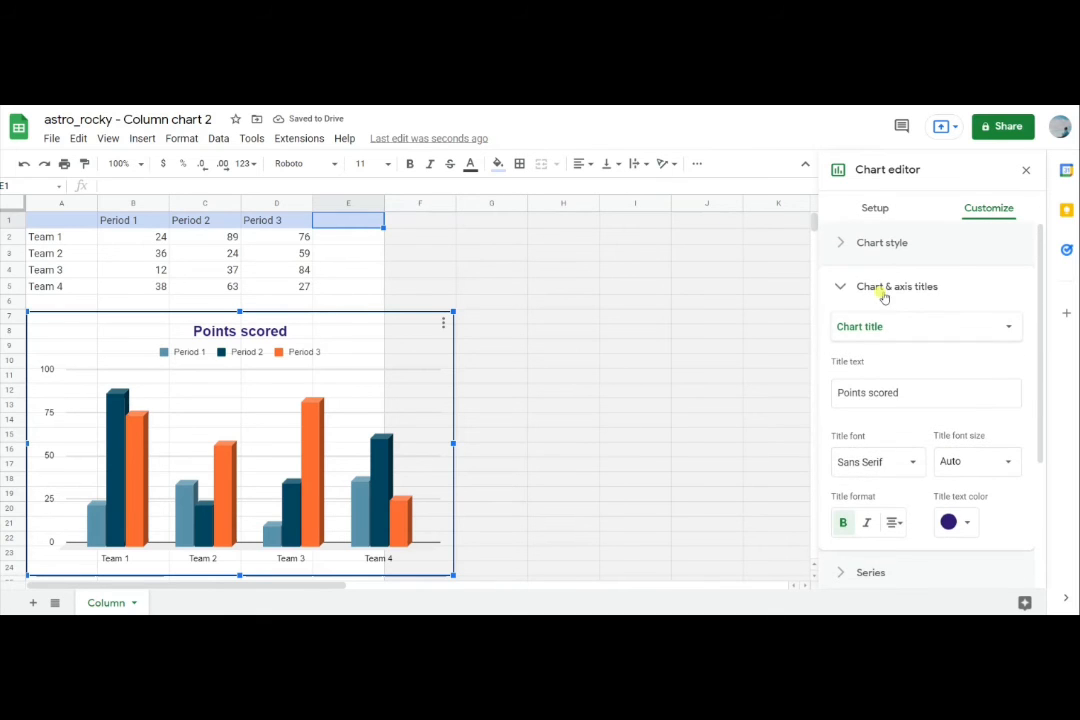
click(883, 292)
- Try yellow as the line color of the Period 1 series and settle on white
click(893, 331)
click(893, 333)
click(893, 334)
click(904, 371)
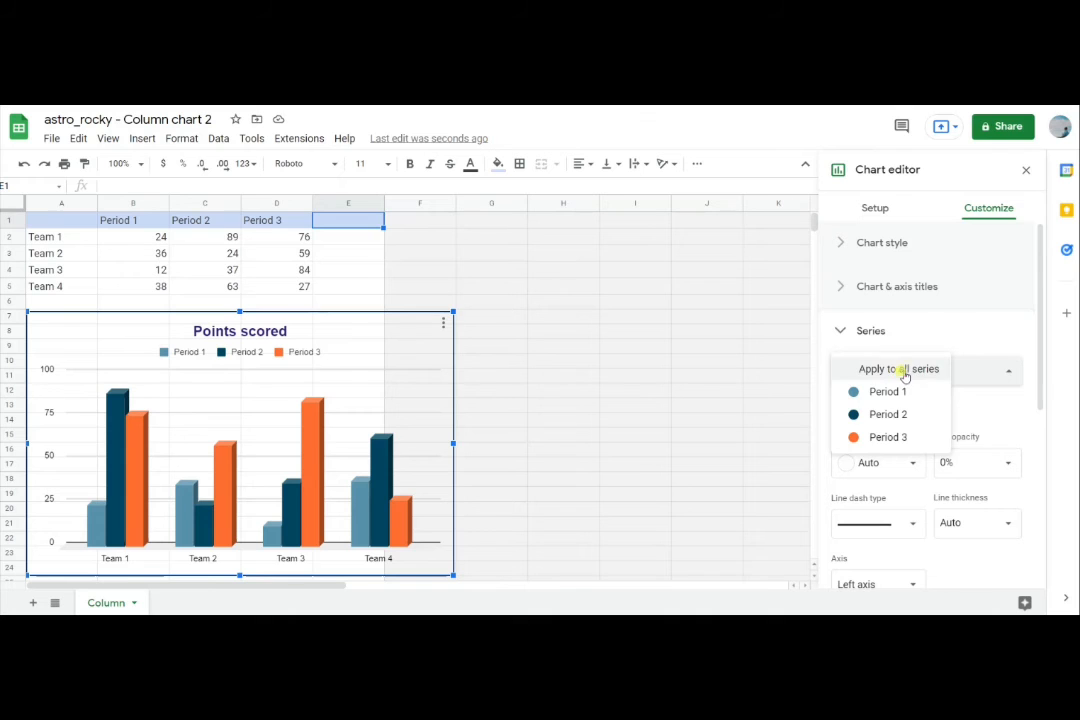
click(899, 391)
scroll(901, 405, down, 3)
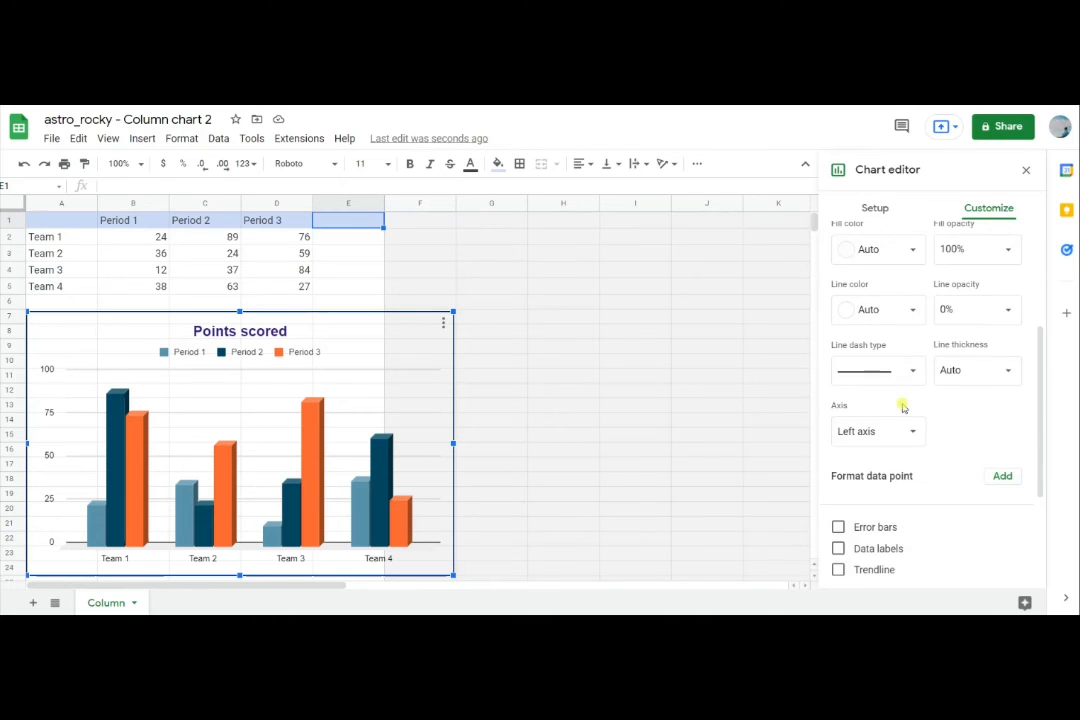
scroll(902, 406, up, 1)
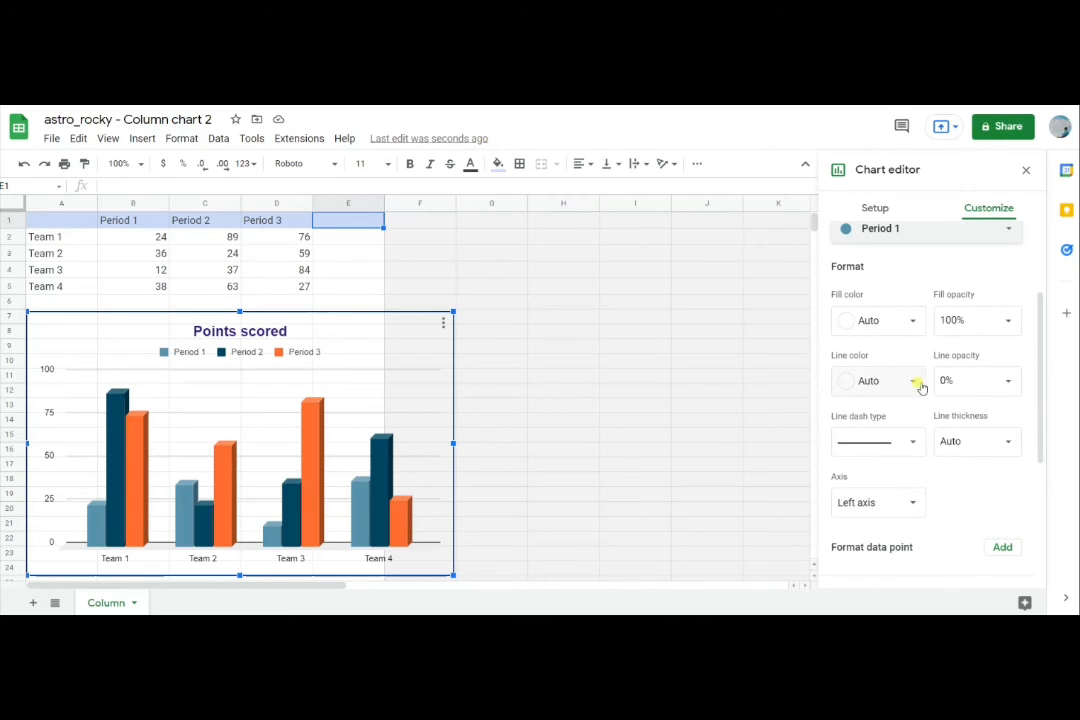
click(918, 385)
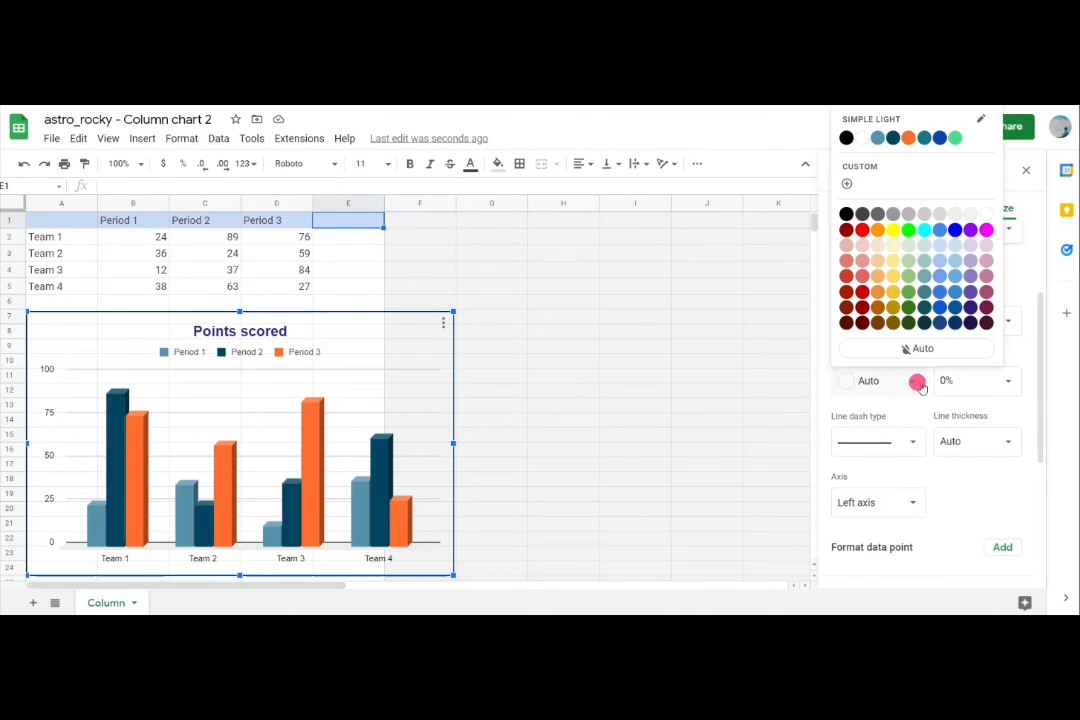
click(892, 230)
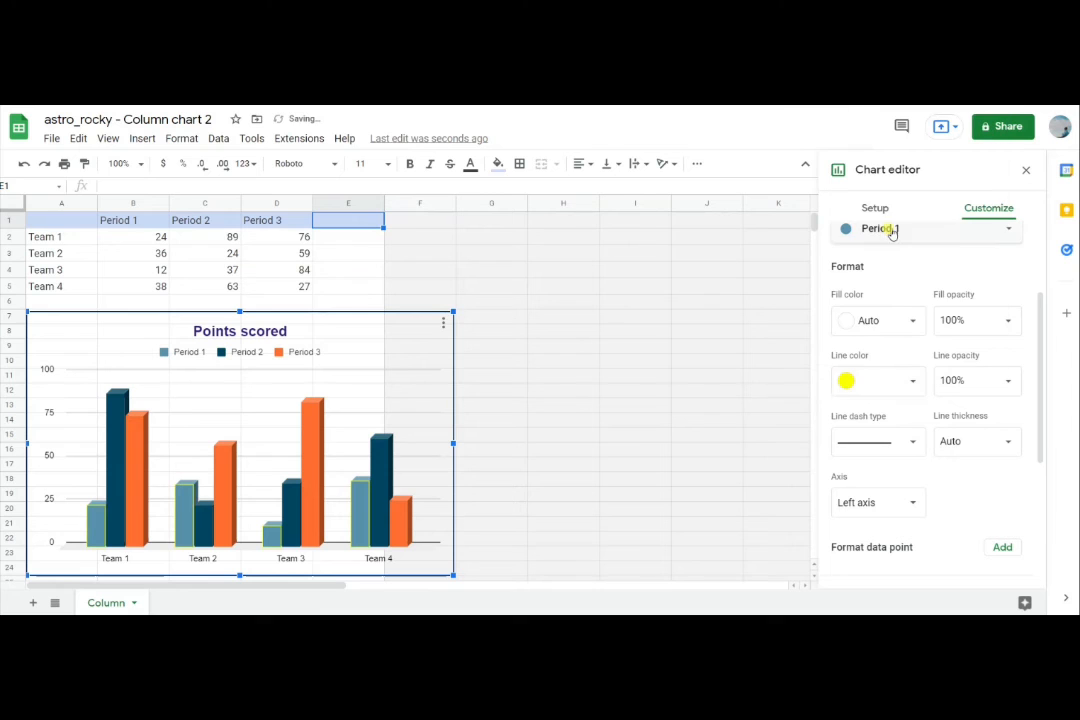
click(912, 389)
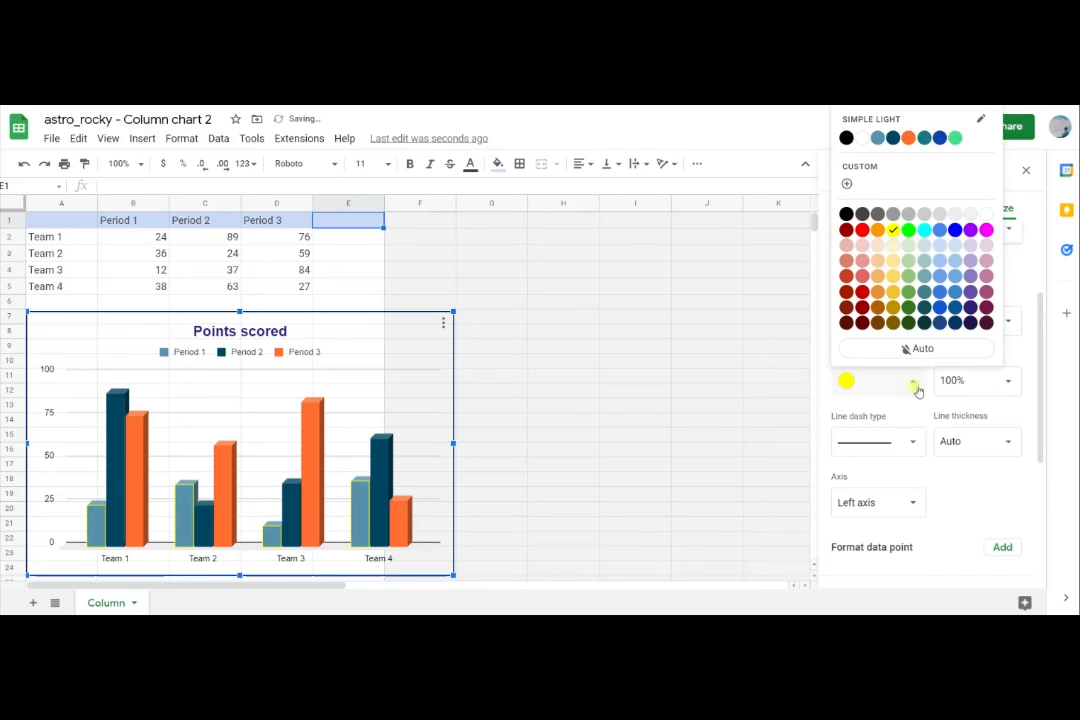
click(861, 140)
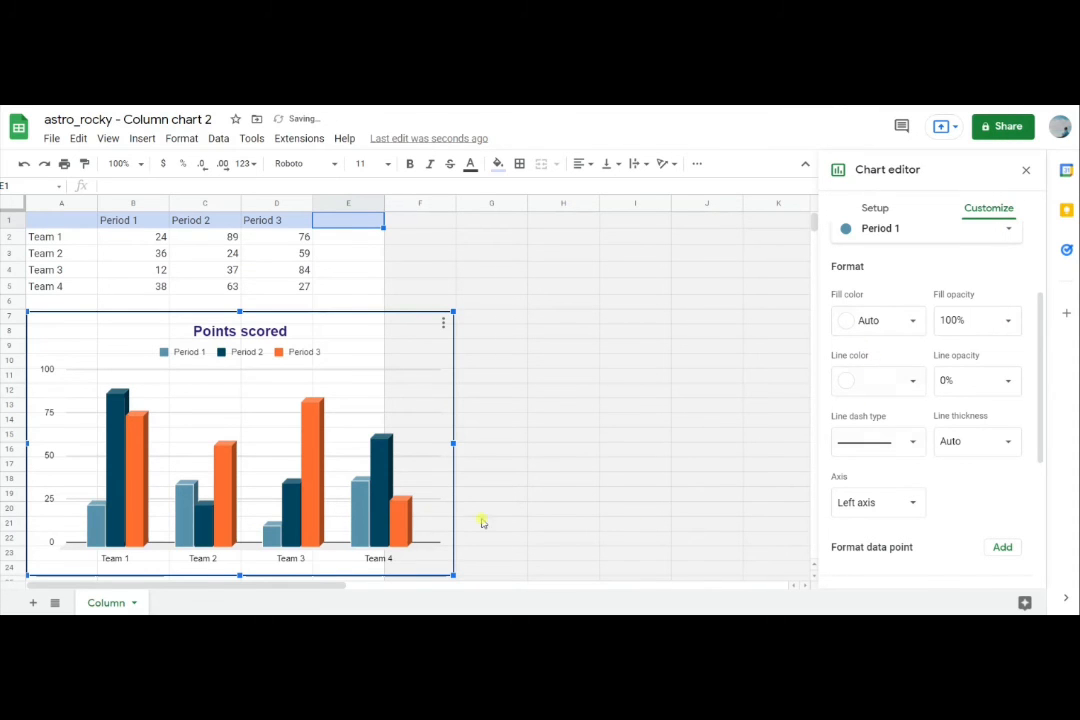
- Fill the Period 1 columns with bright purple and finish the series settings
scroll(889, 418, up, 1)
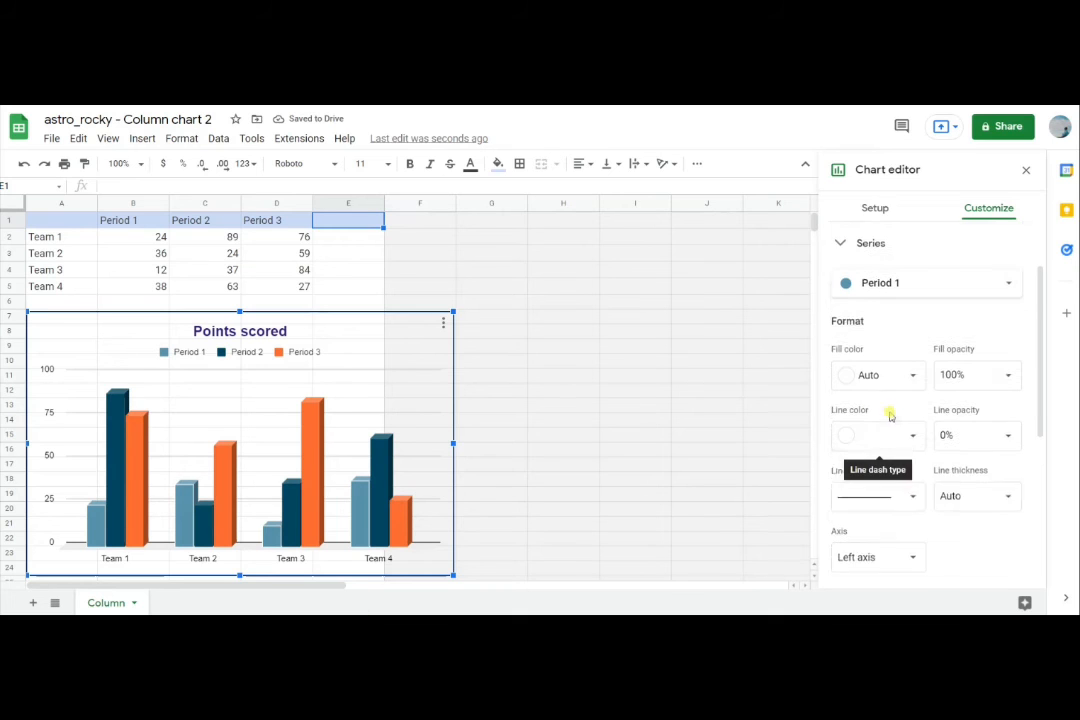
click(902, 391)
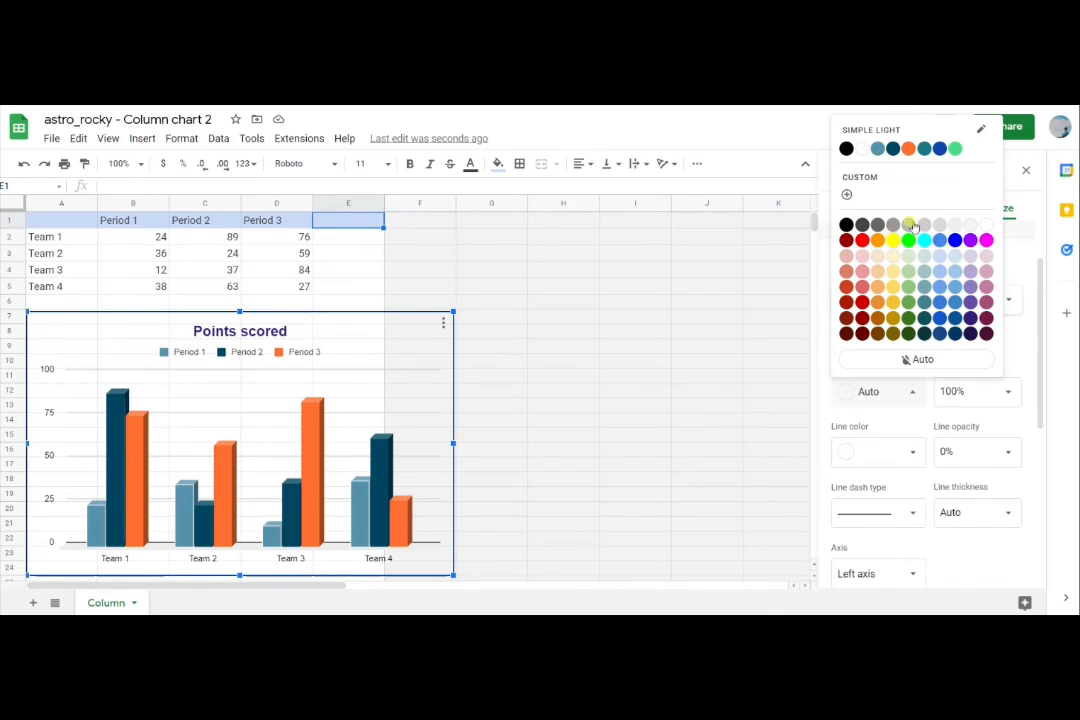
click(970, 240)
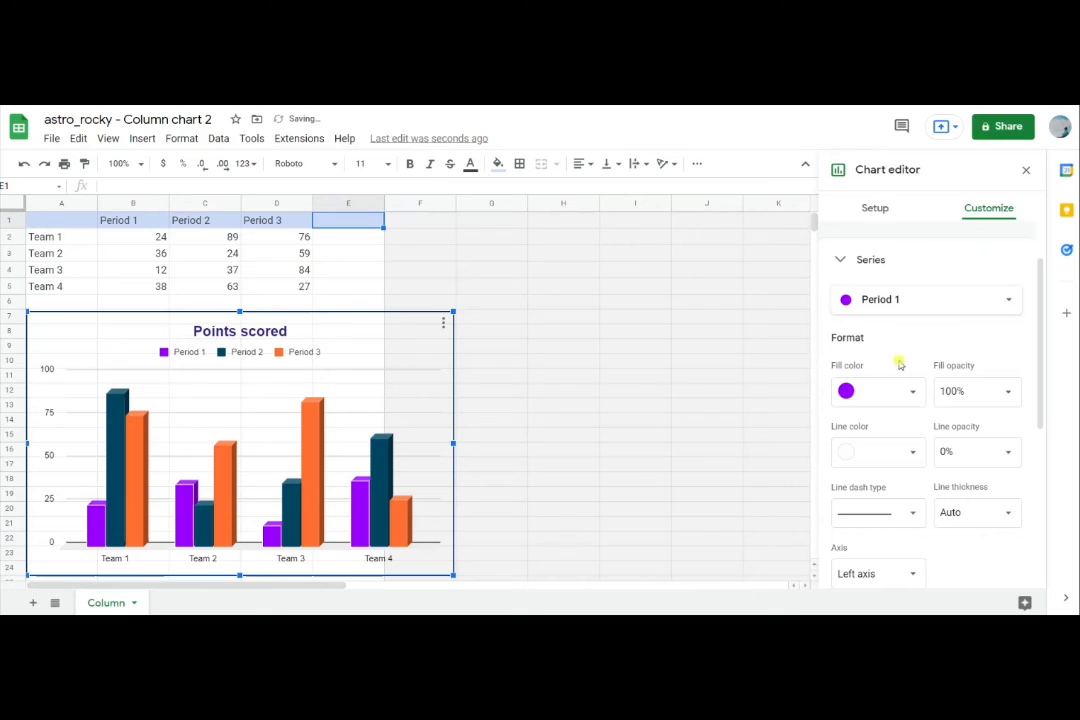
click(870, 263)
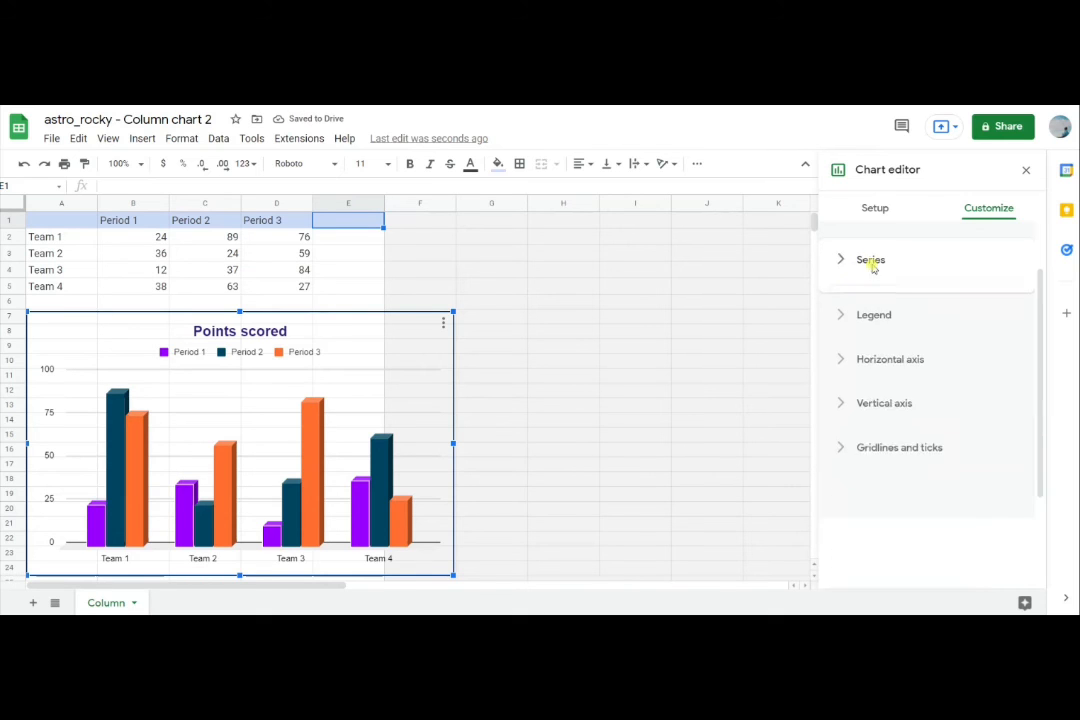
- Try the chart legend in the Left position and settle on Bottom
click(876, 376)
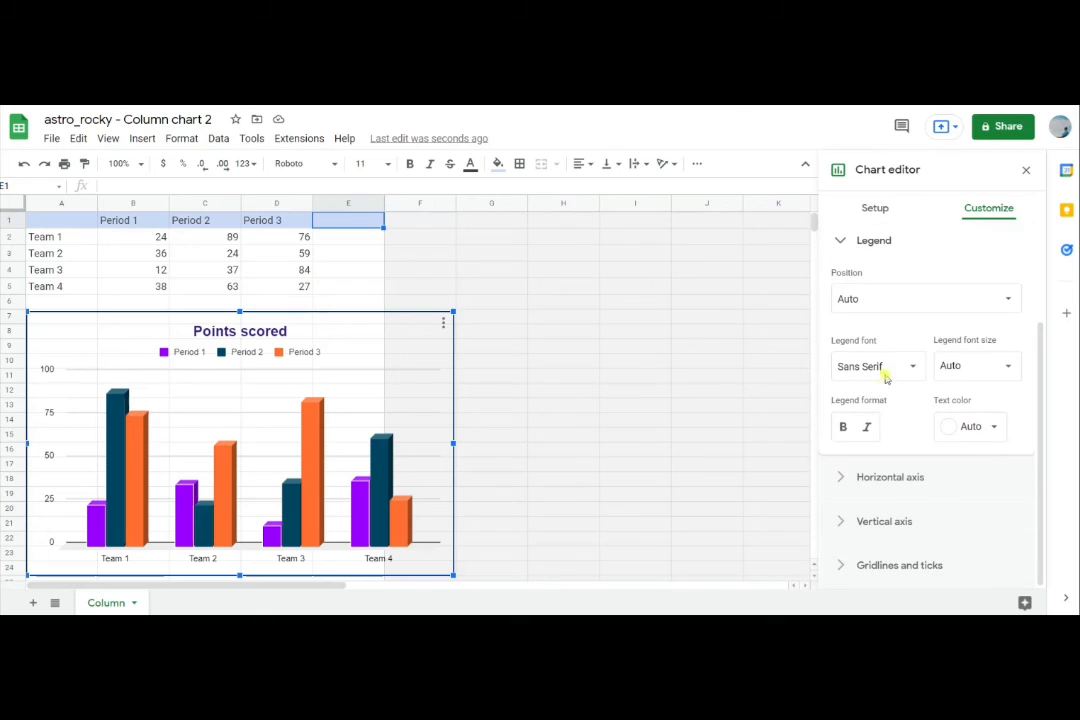
click(918, 297)
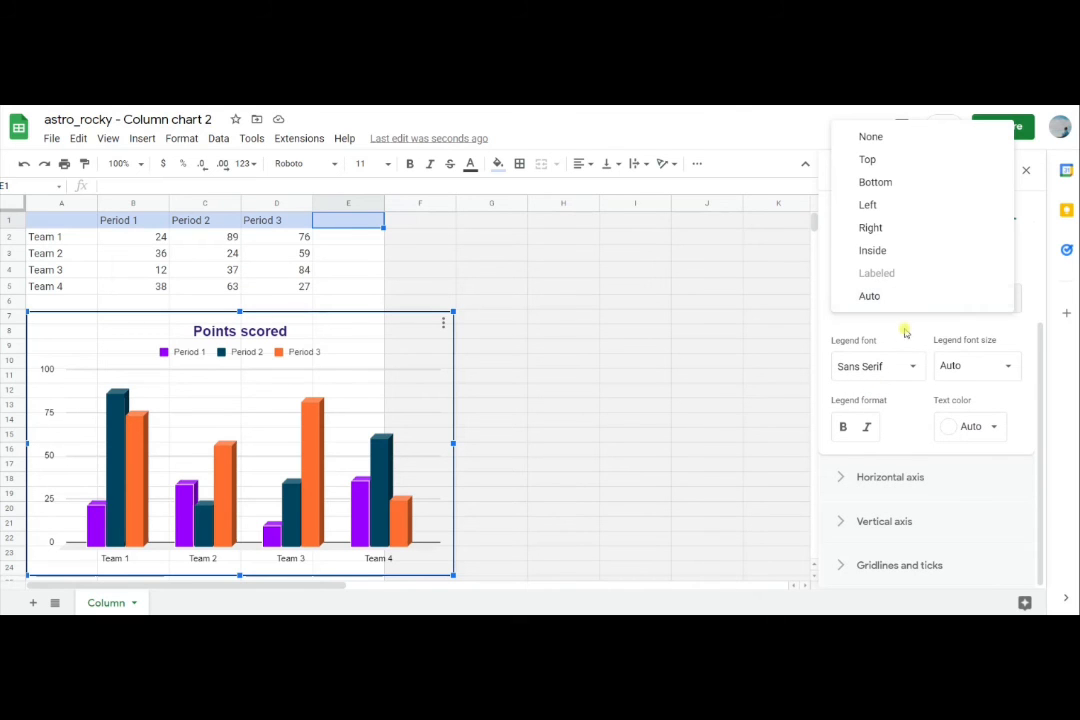
click(892, 207)
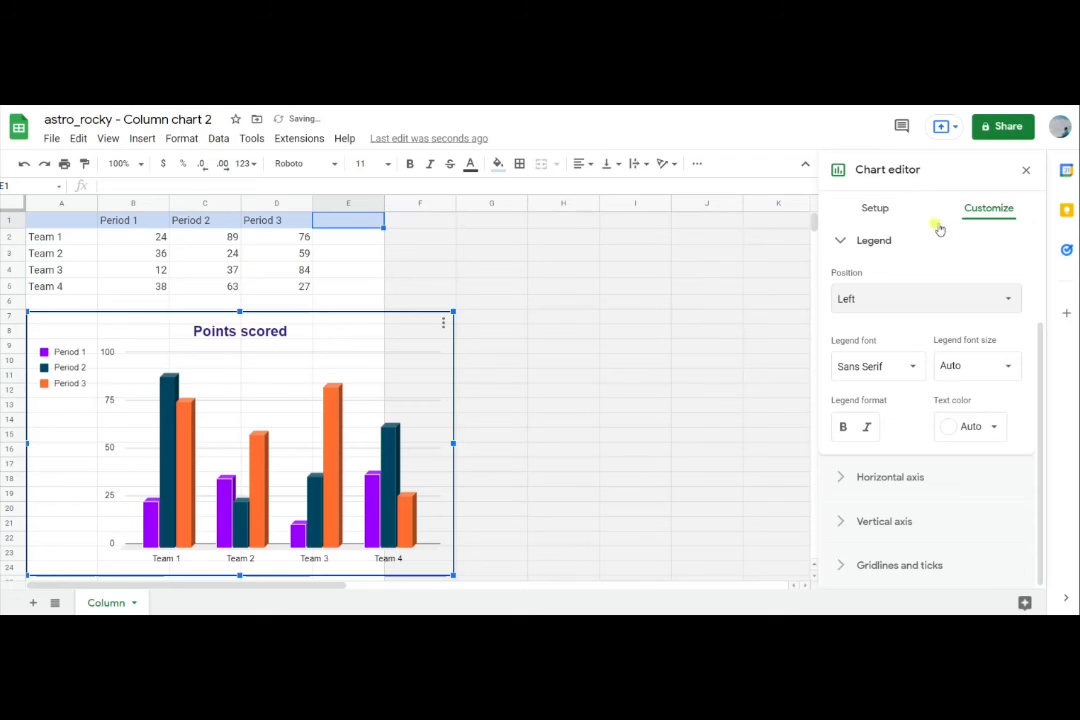
click(901, 307)
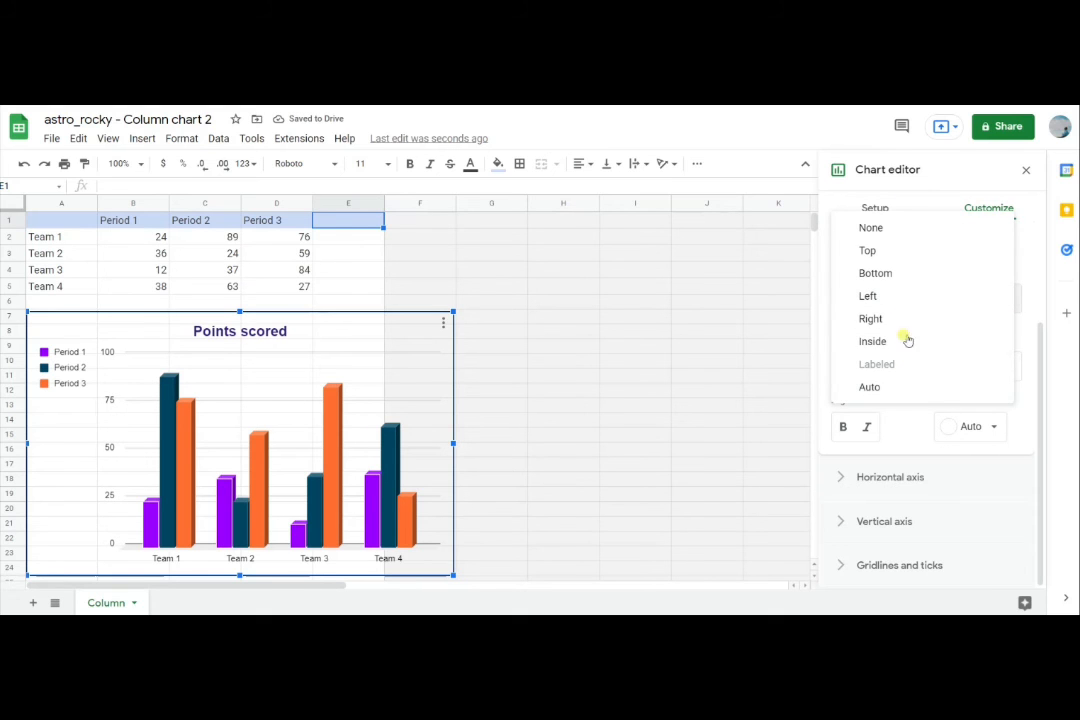
click(922, 275)
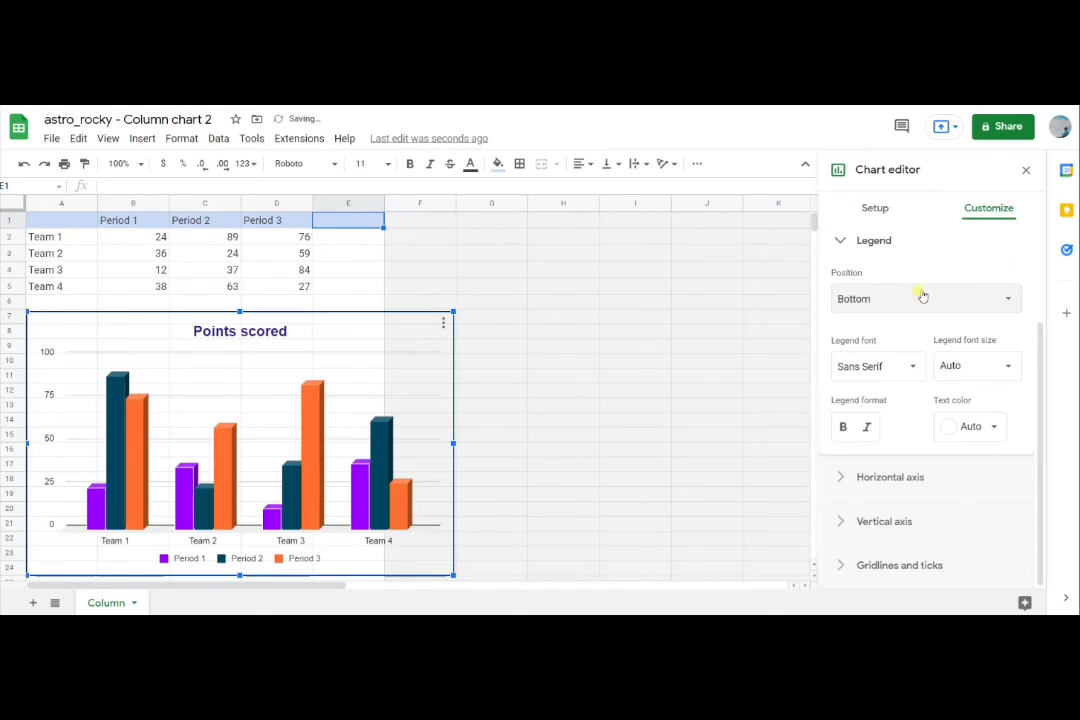
- Format the legend text as bold Comic Sans MS, trying font size 18 and settling on 16
click(894, 368)
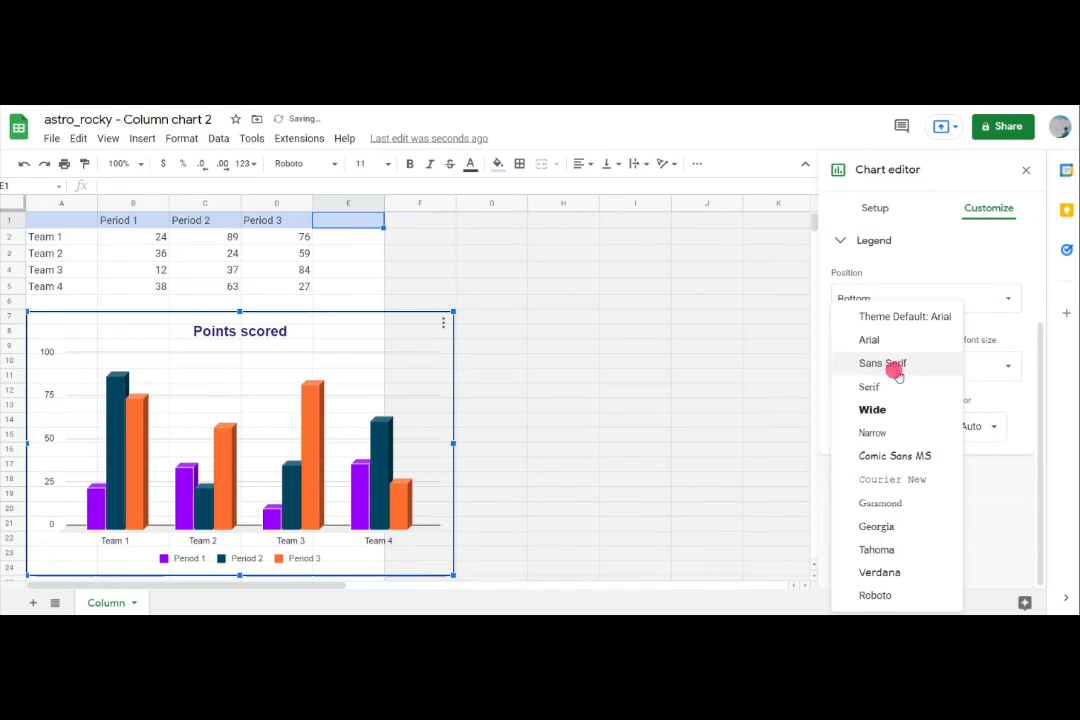
click(914, 459)
click(843, 426)
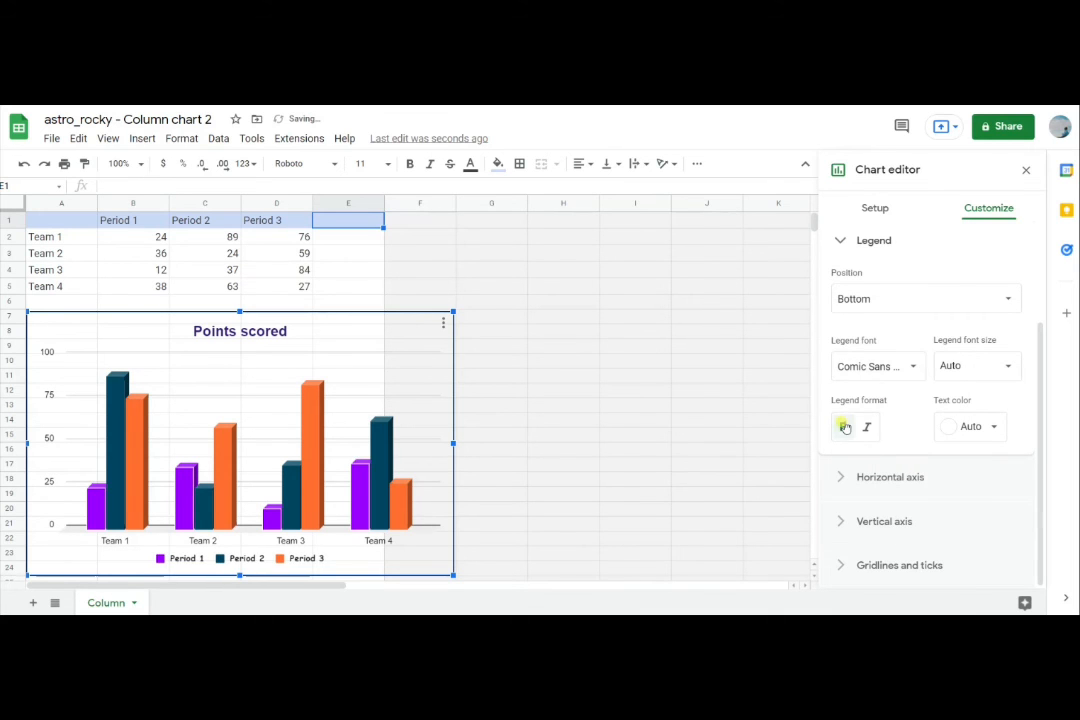
click(985, 367)
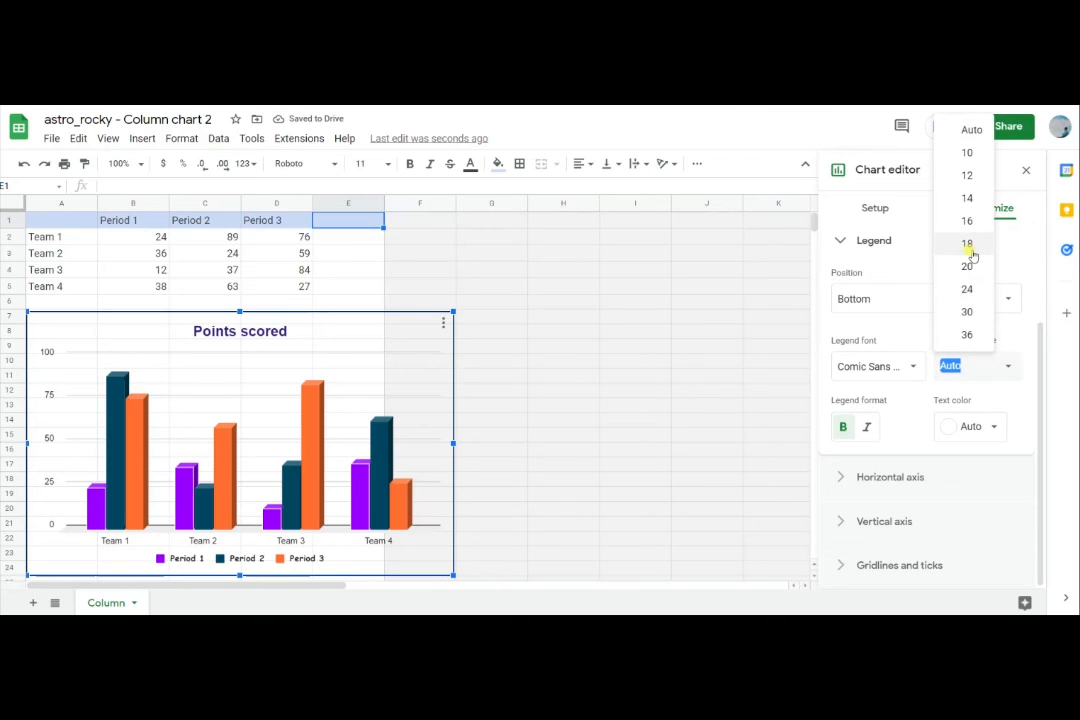
click(967, 244)
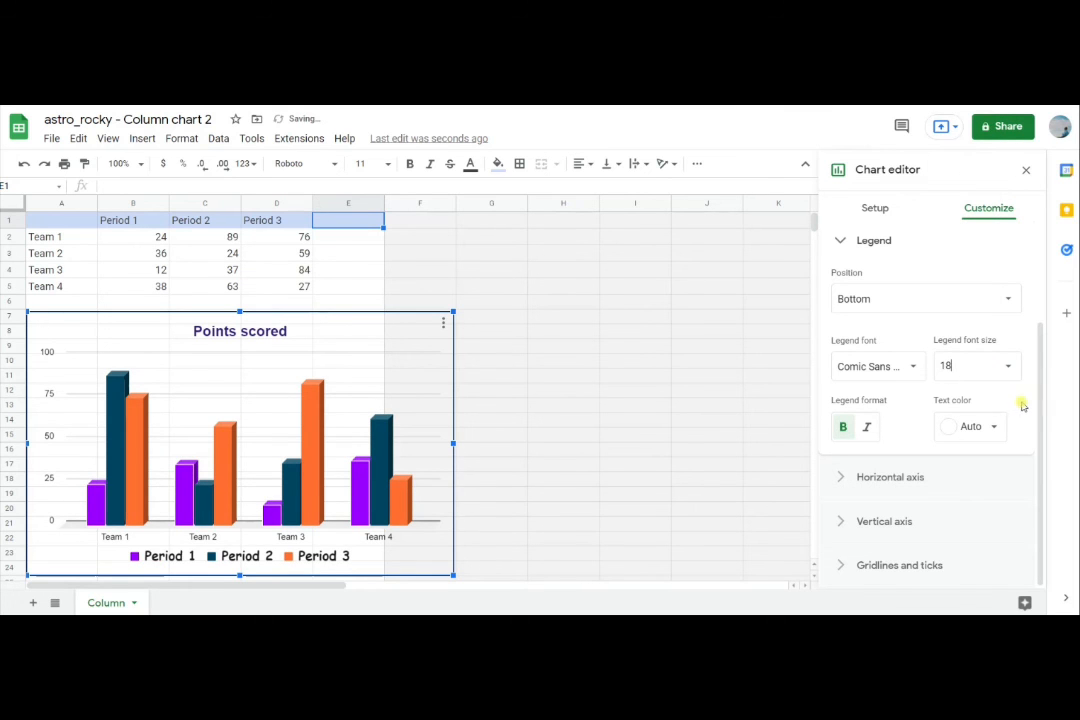
click(995, 365)
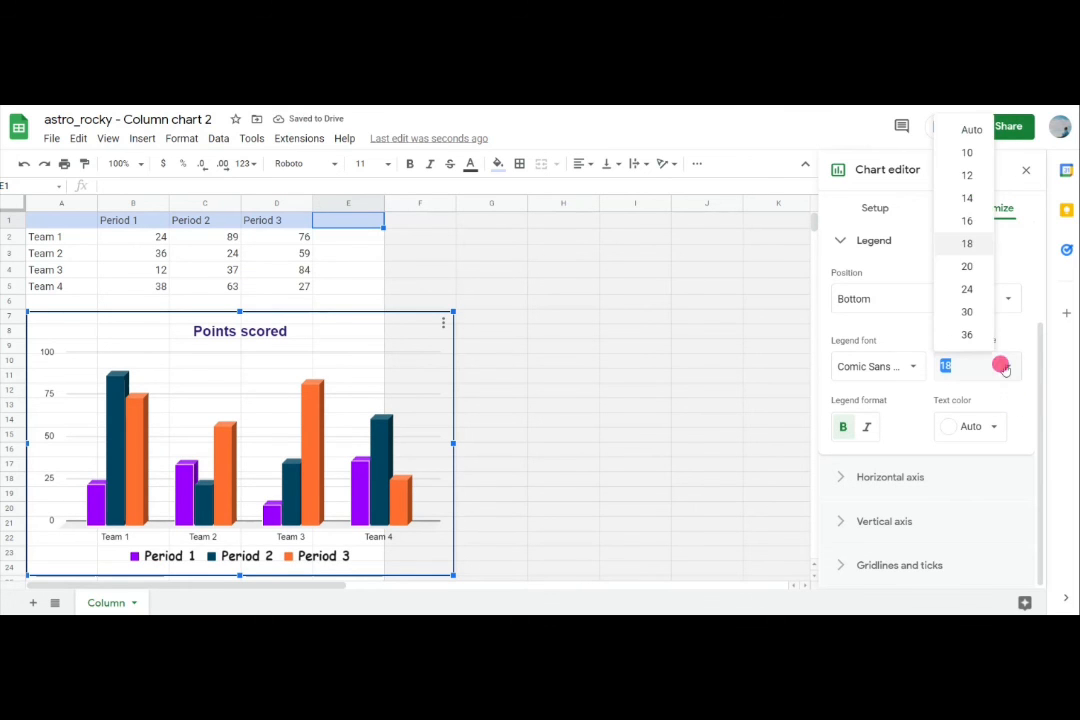
click(968, 221)
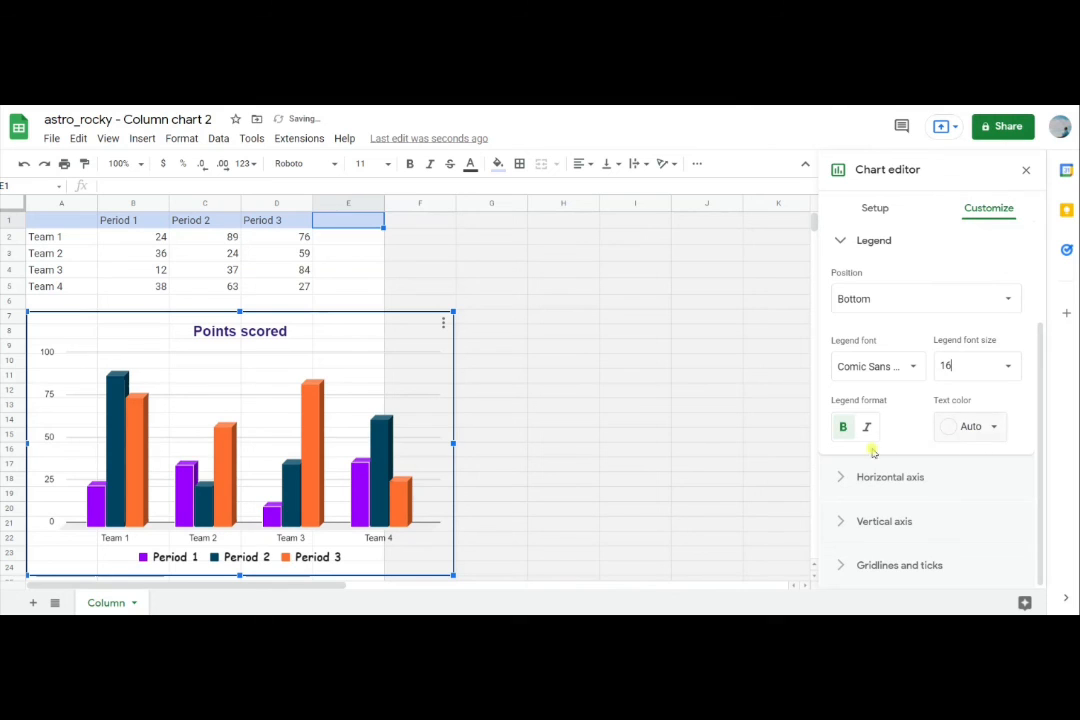
- Color the legend text dark gray and finish the legend settings
click(975, 428)
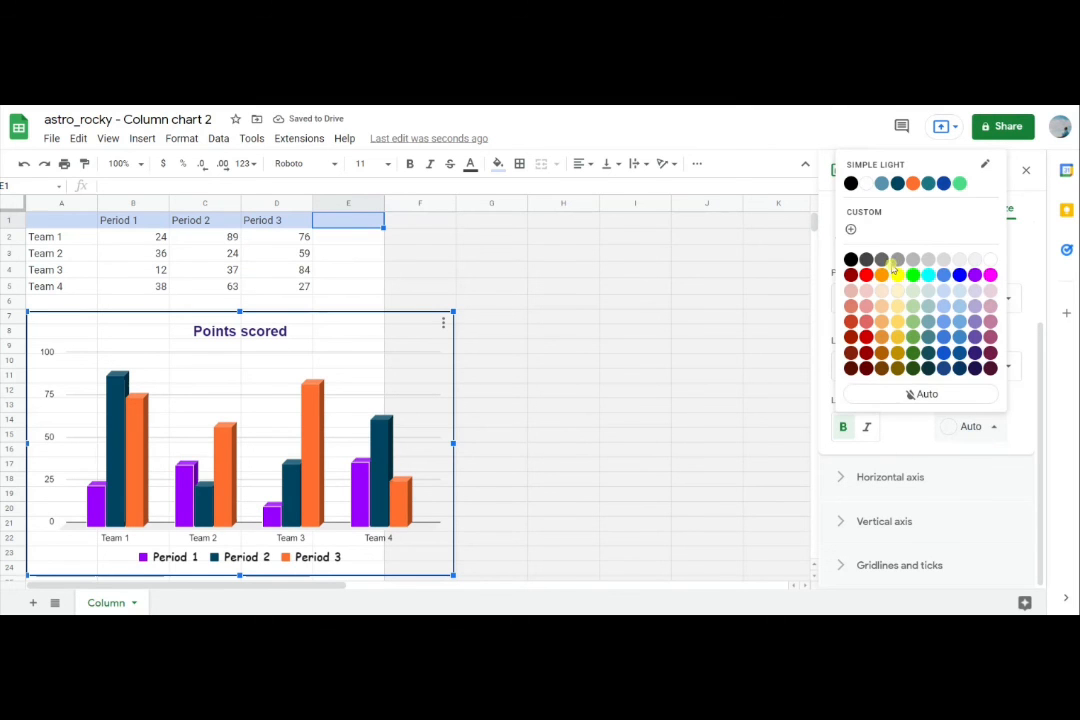
click(884, 262)
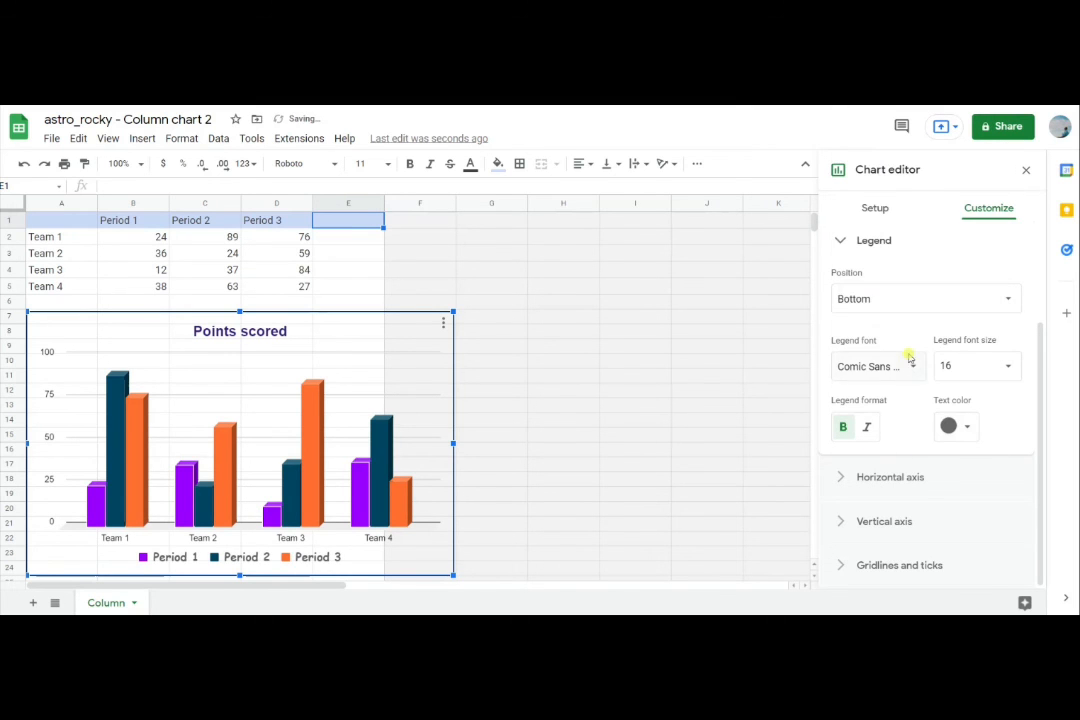
click(870, 242)
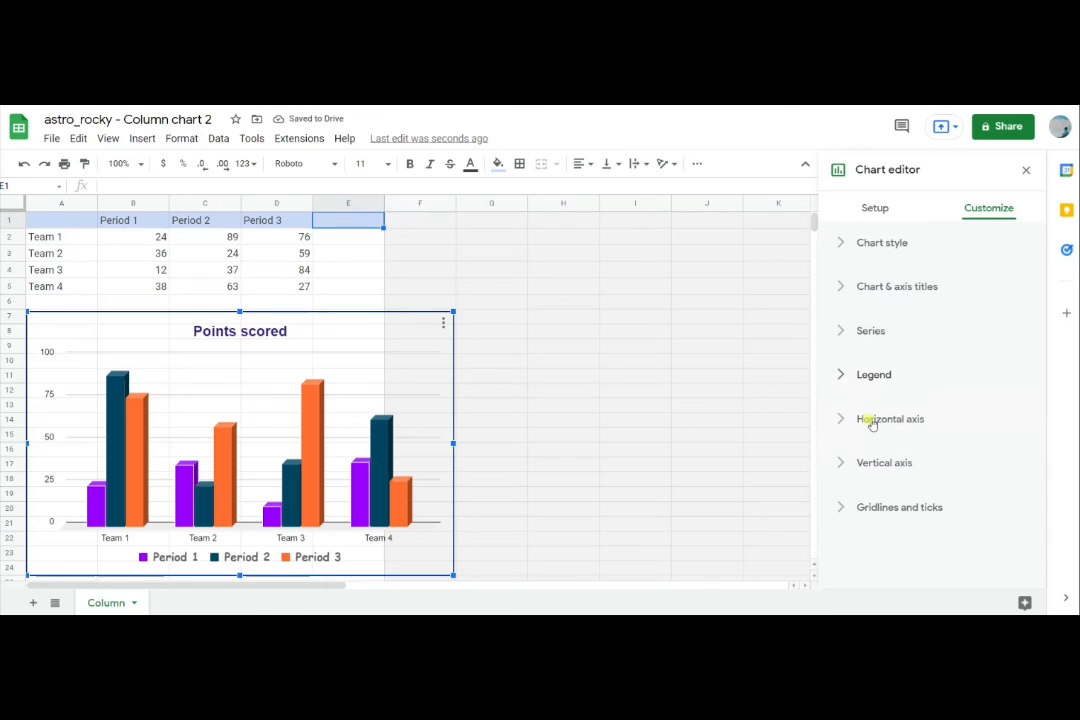
- Make the horizontal axis labels bold and set their text color to black
click(877, 418)
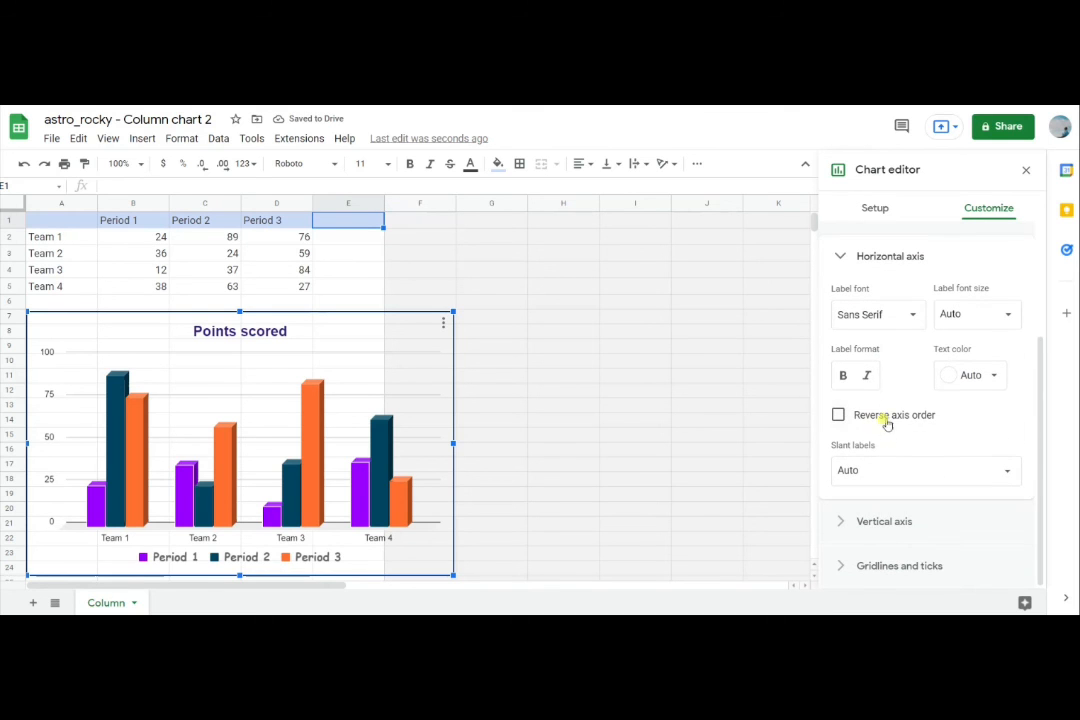
click(844, 377)
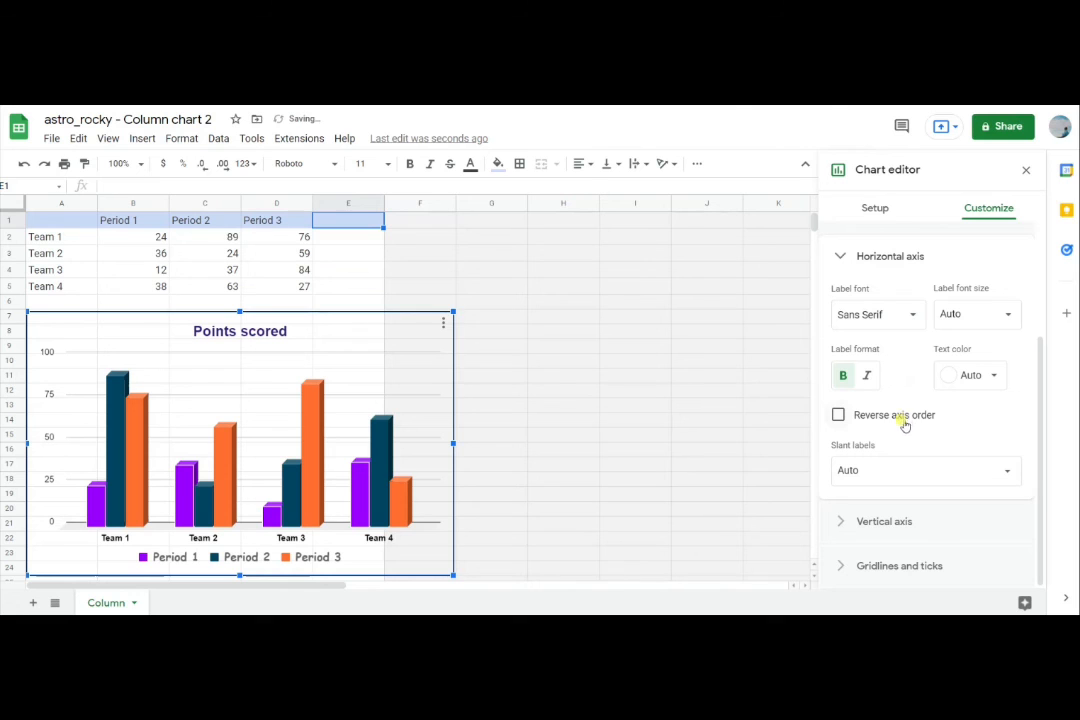
click(975, 378)
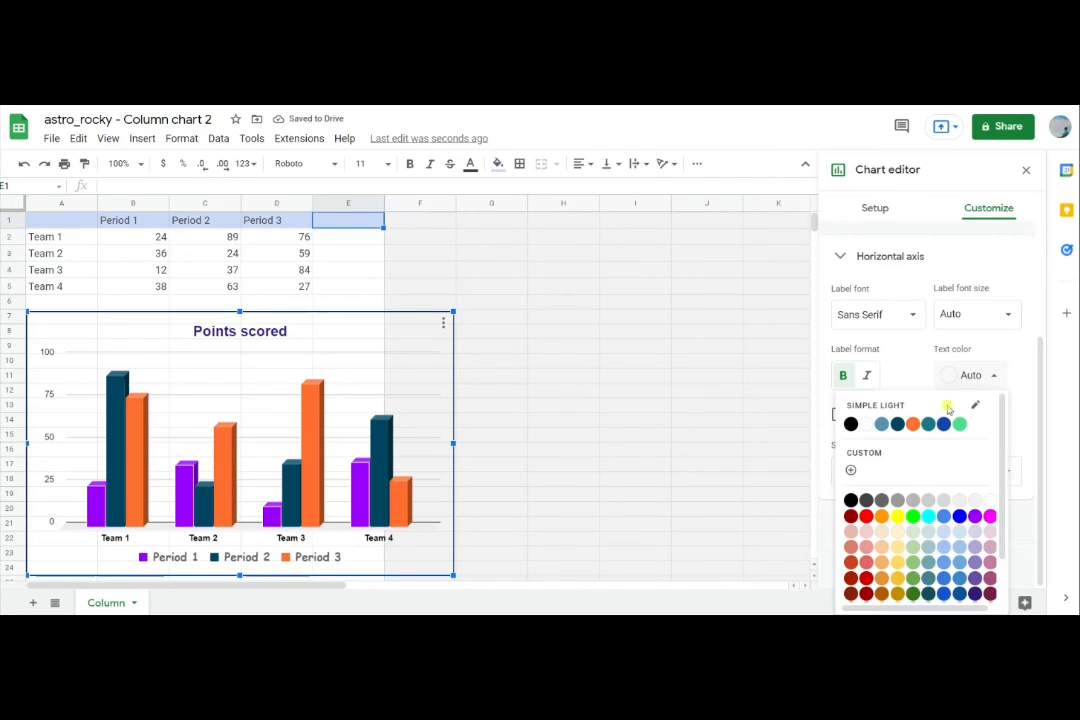
click(851, 425)
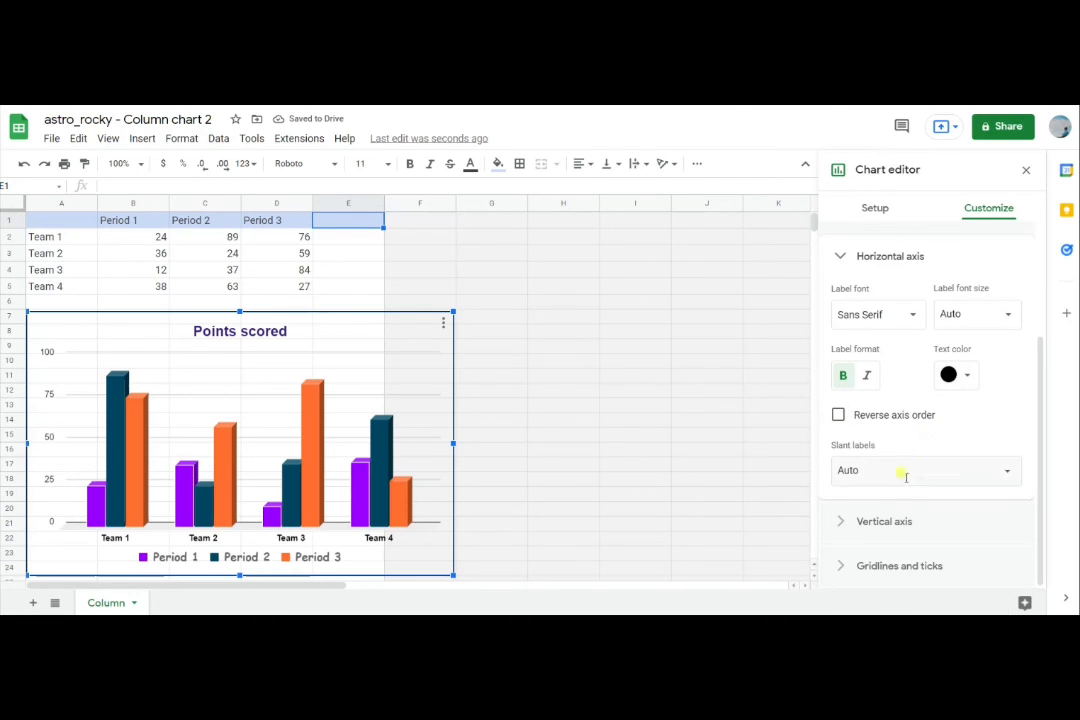
- Show the vertical axis line, make that axis's labels bold, and finish its settings
click(892, 519)
click(839, 459)
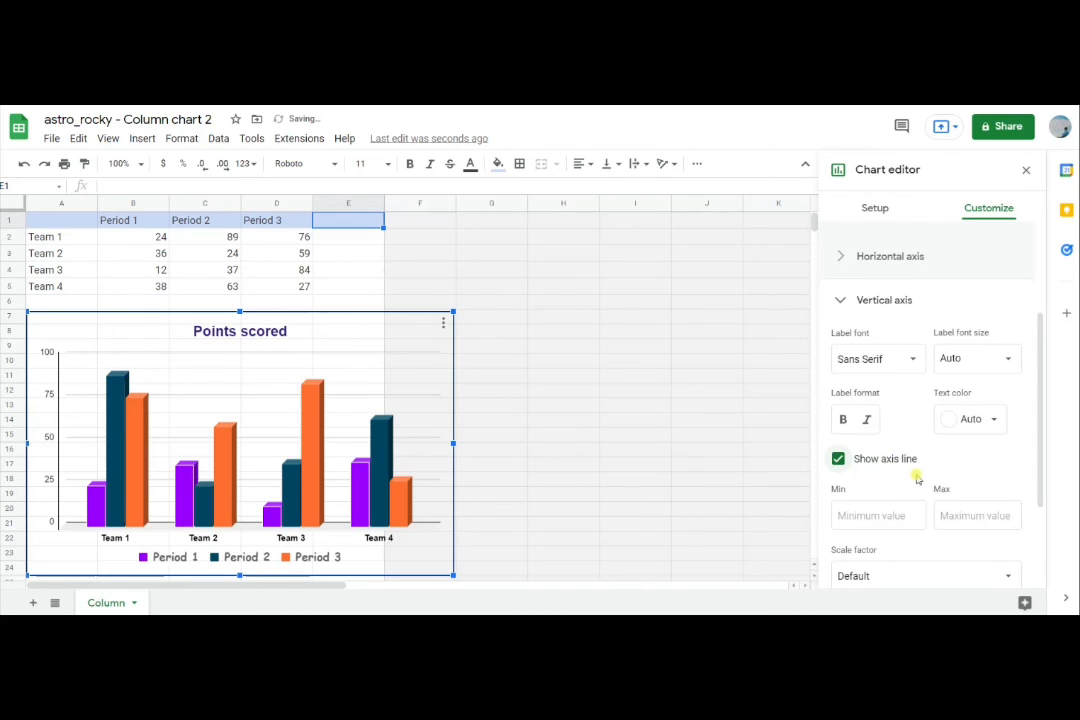
click(845, 421)
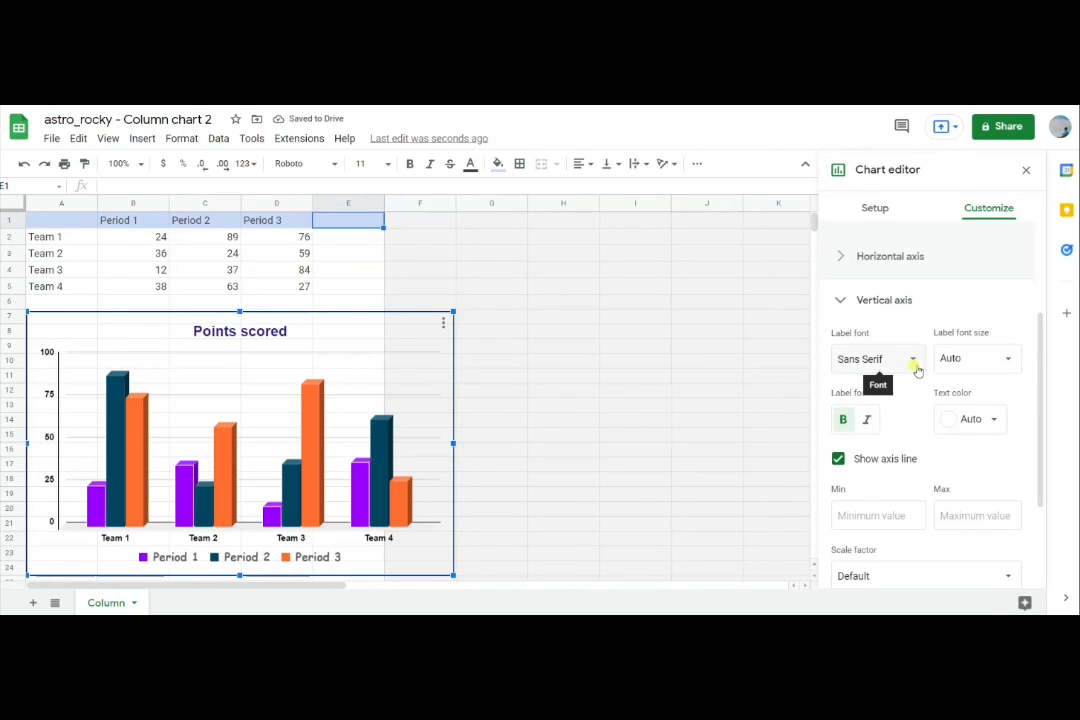
scroll(906, 535, down, 2)
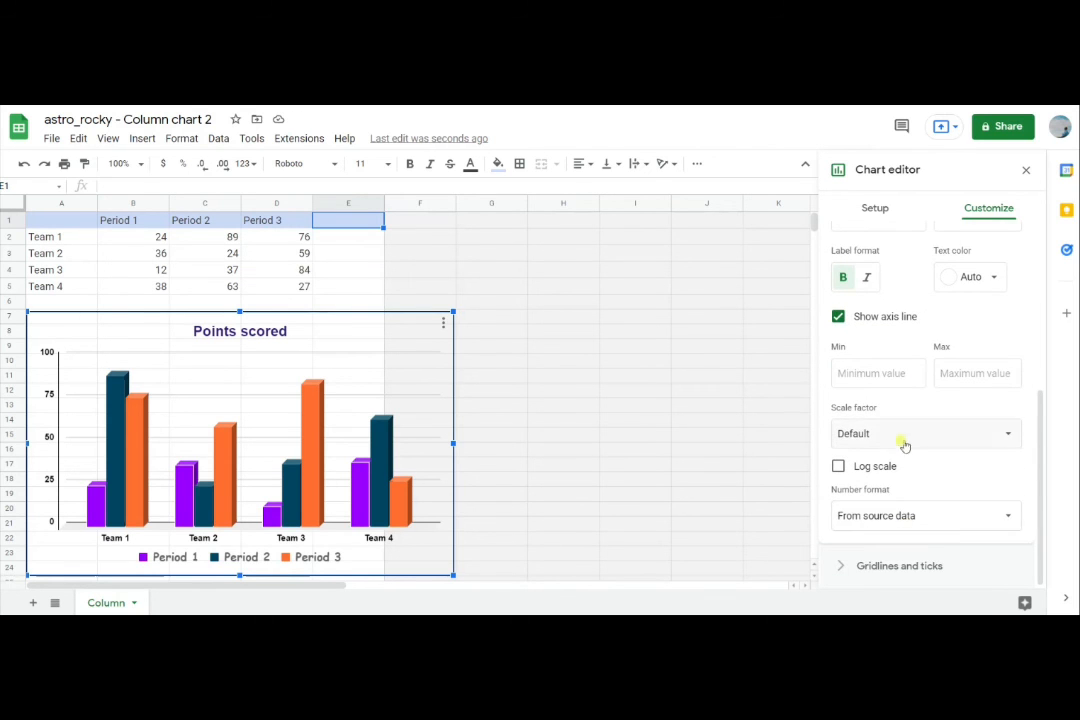
scroll(879, 530, up, 3)
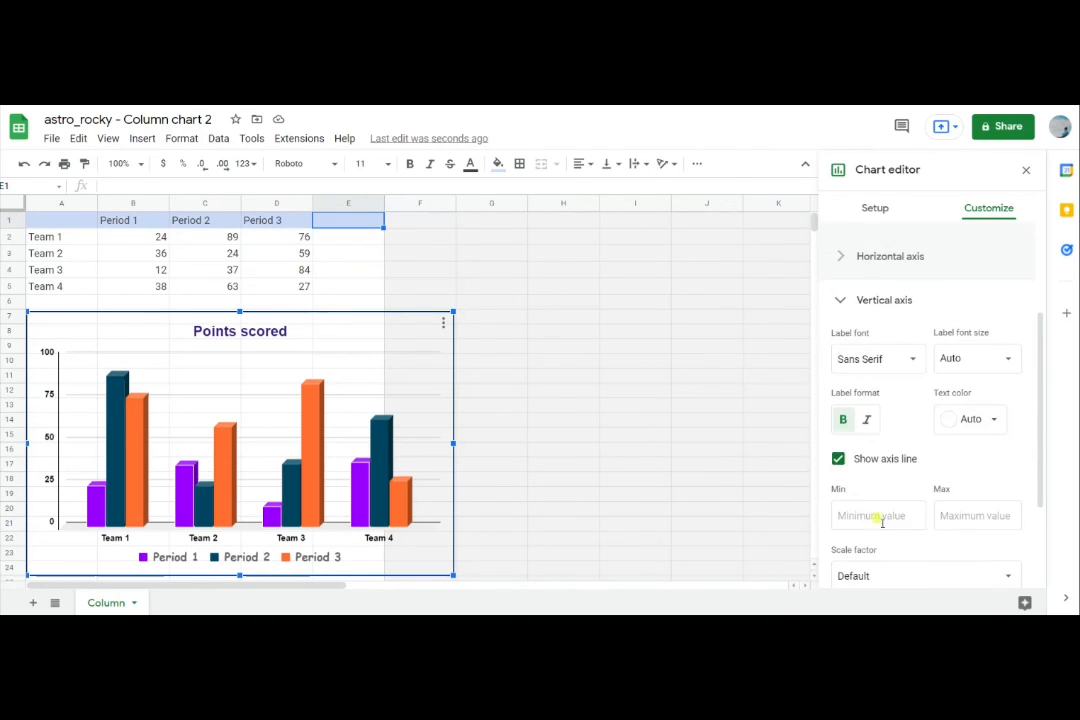
click(874, 303)
- Try minor gridlines on the column chart's vertical axis and switch them back off, keeping only the major gridlines
click(882, 506)
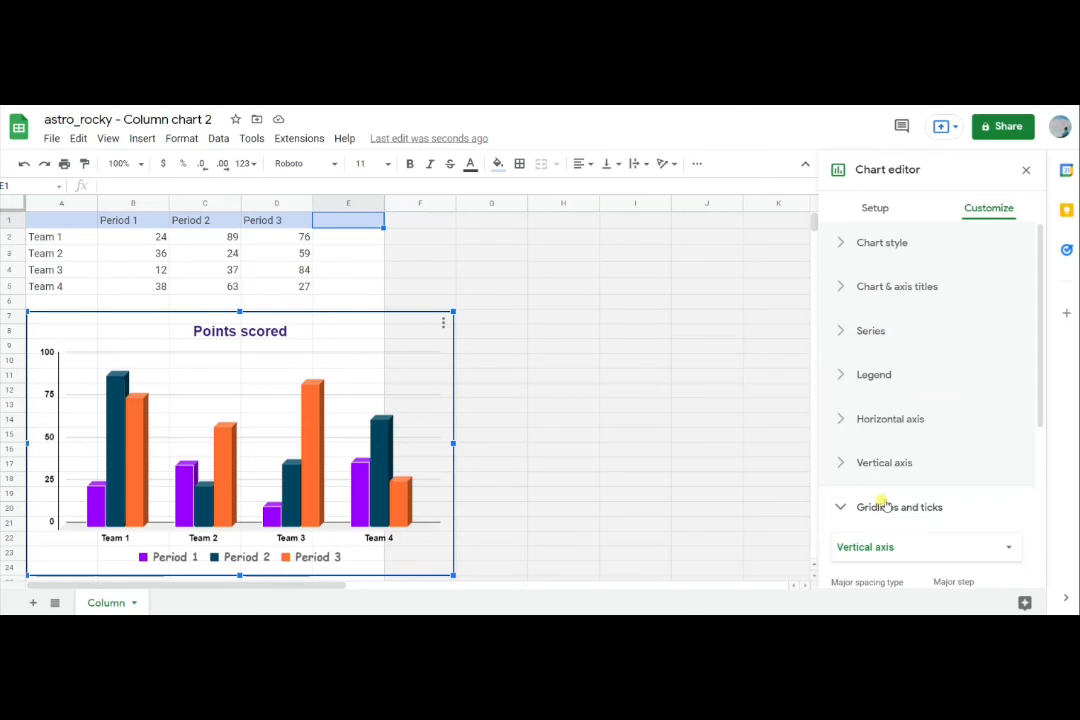
scroll(914, 435, up, 1)
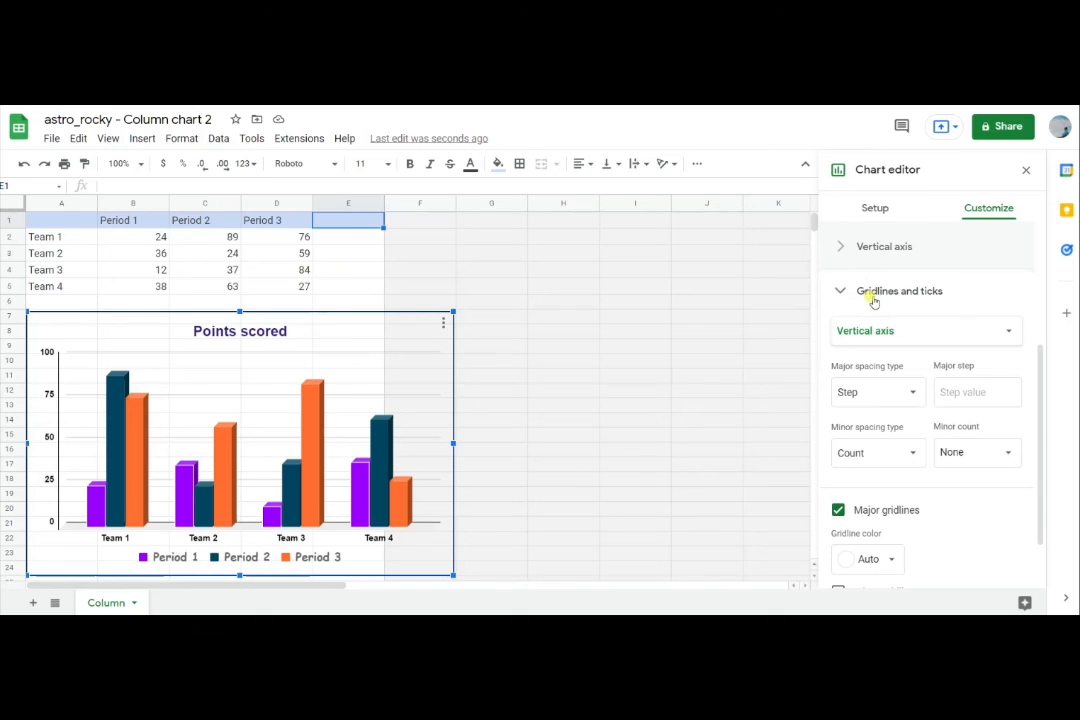
scroll(899, 482, down, 1)
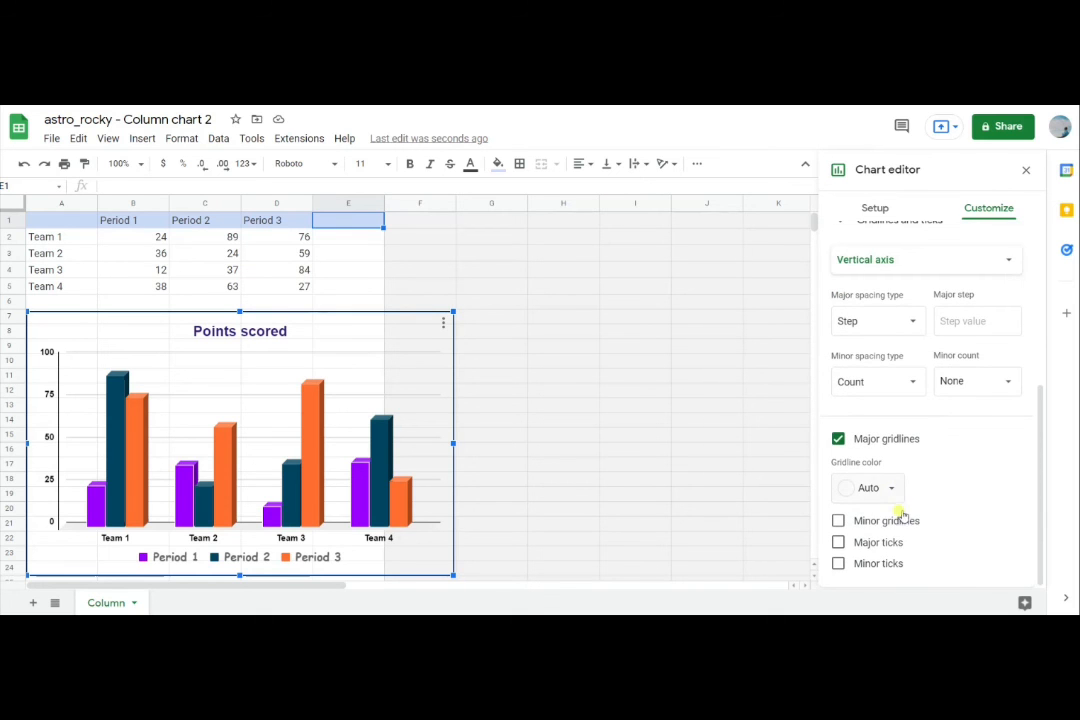
click(880, 524)
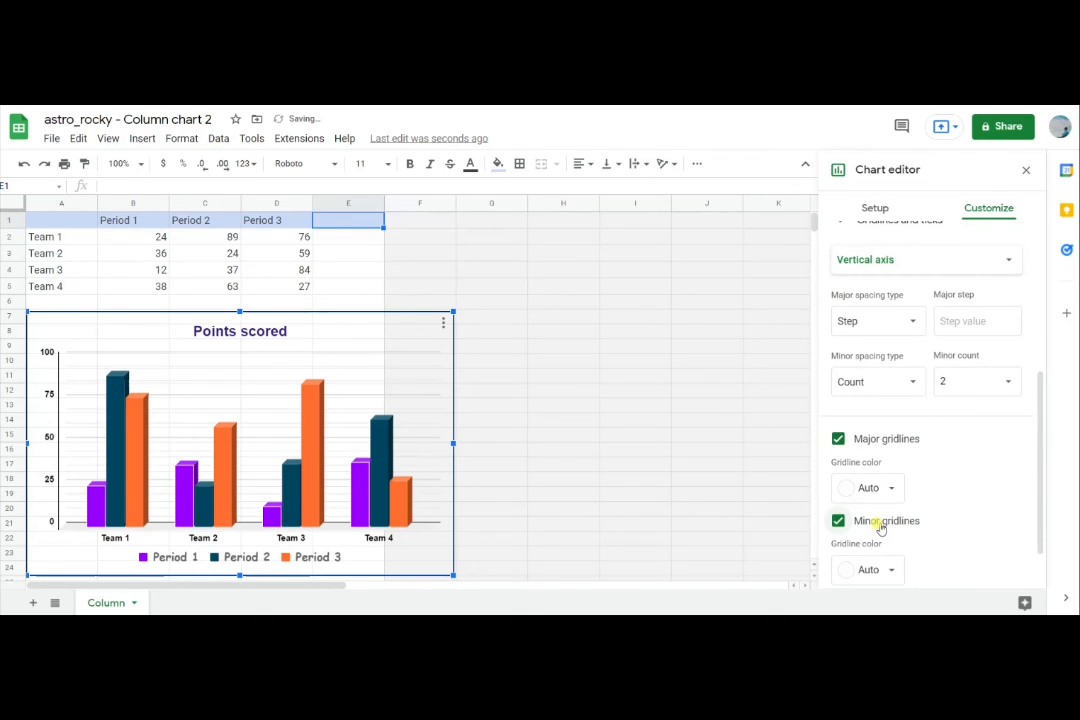
click(883, 527)
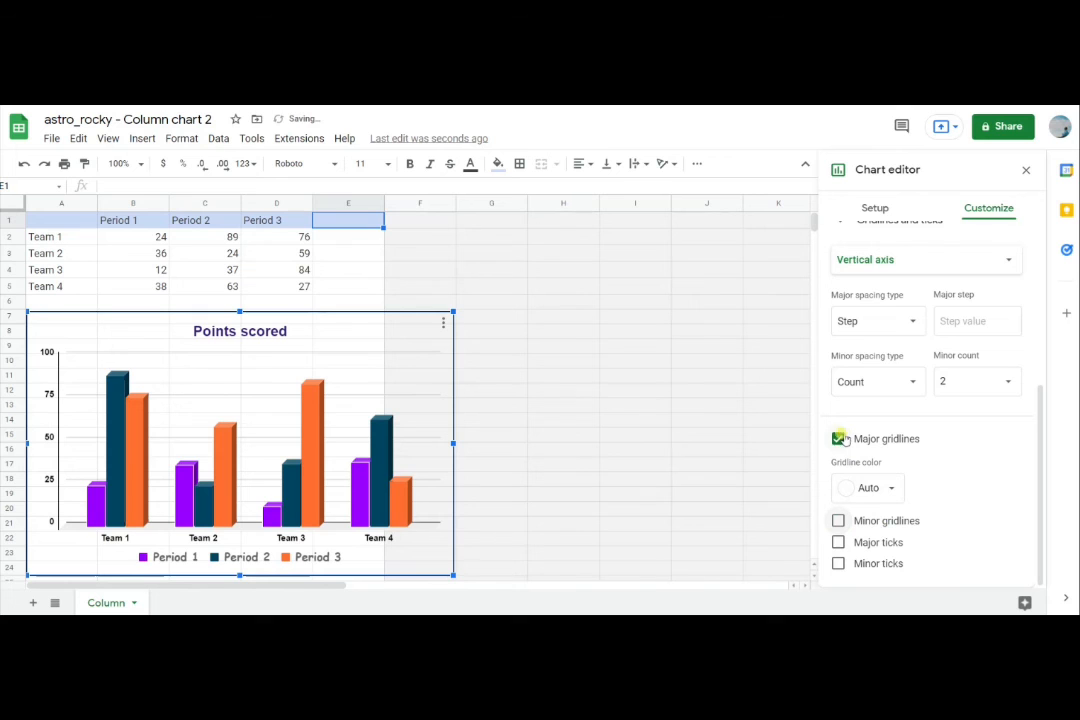
scroll(905, 340, up, 3)
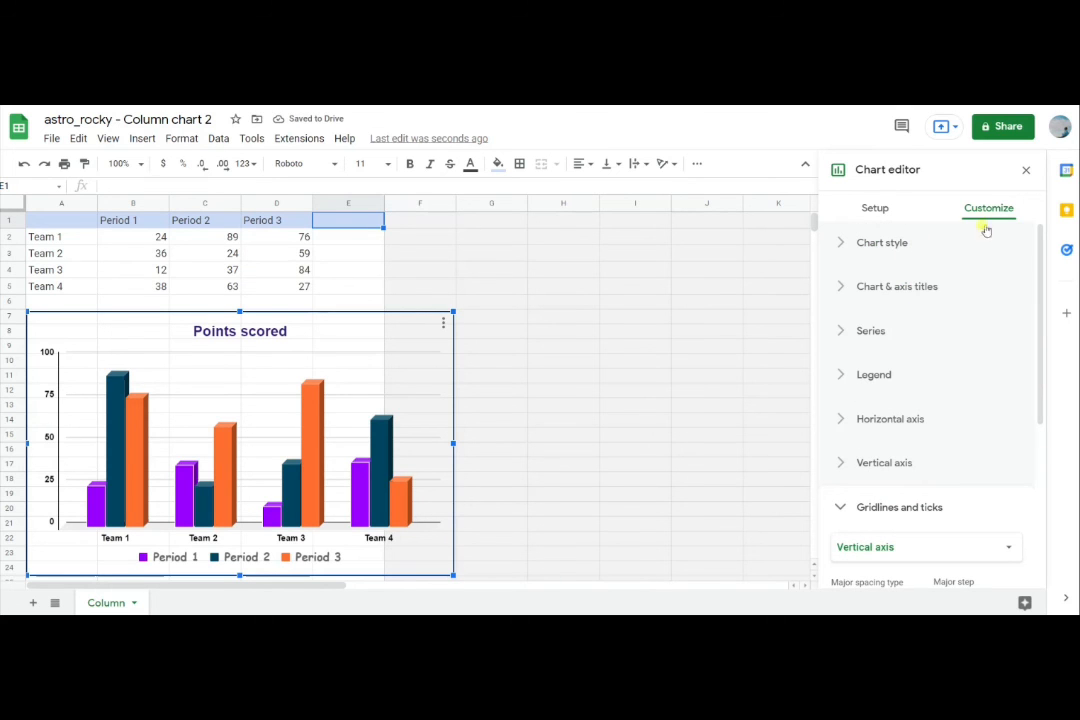
click(874, 214)
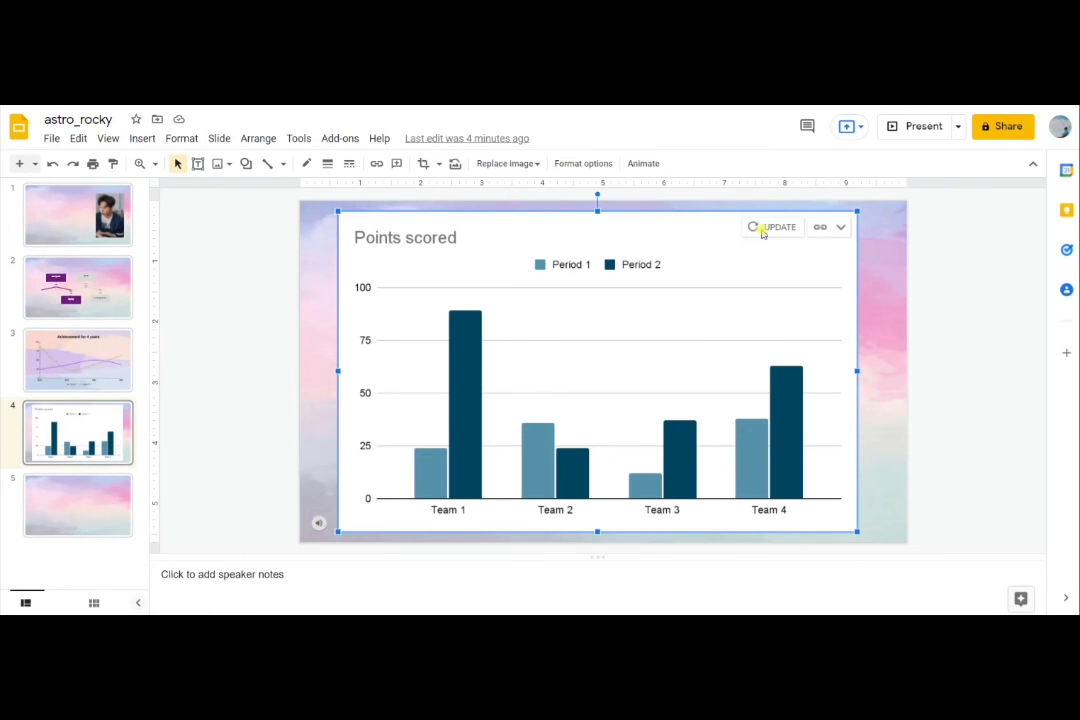
- In the Google Slides presentation, update the linked column chart on slide 4 and shift it slightly to the right
click(762, 228)
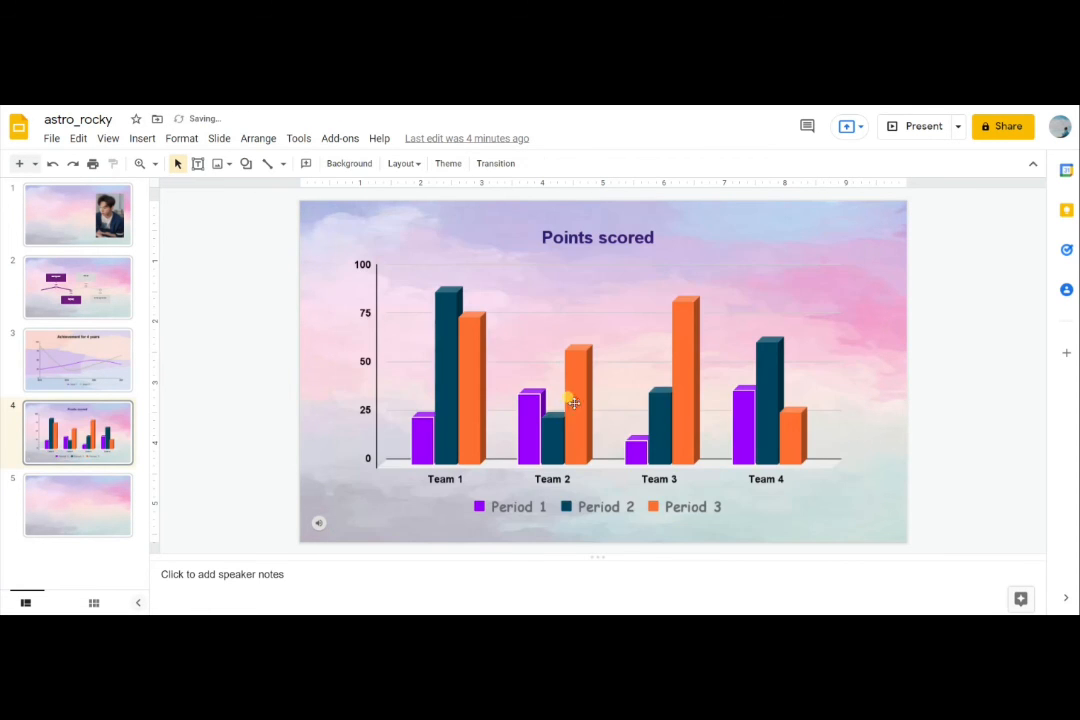
drag(600, 349, 611, 349)
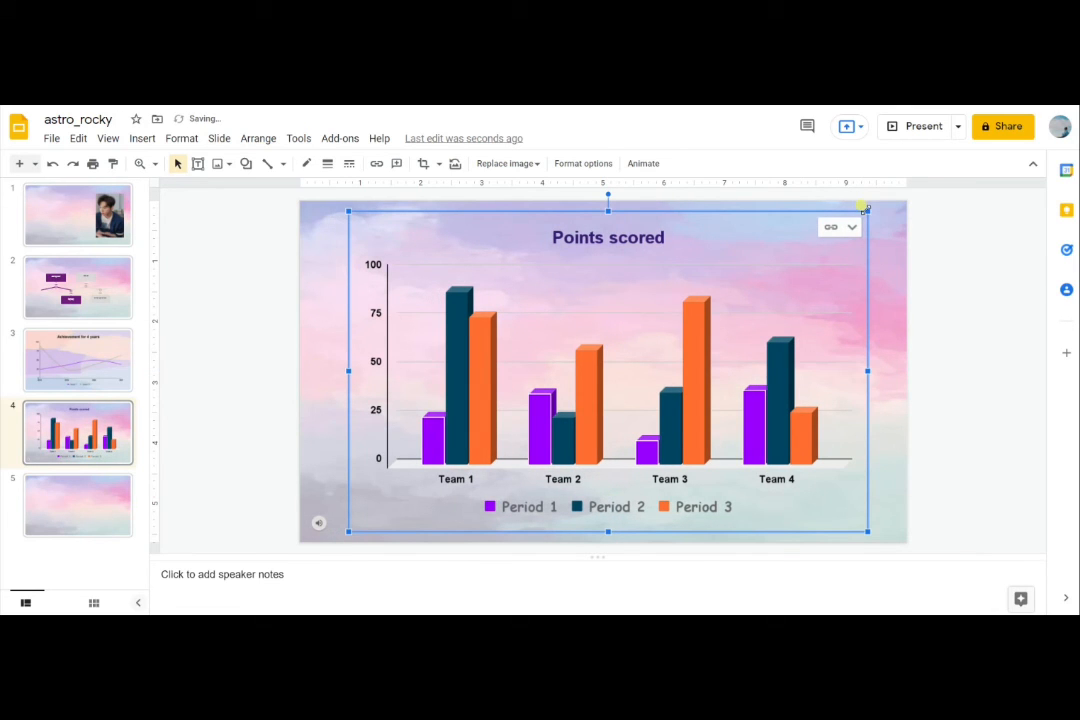